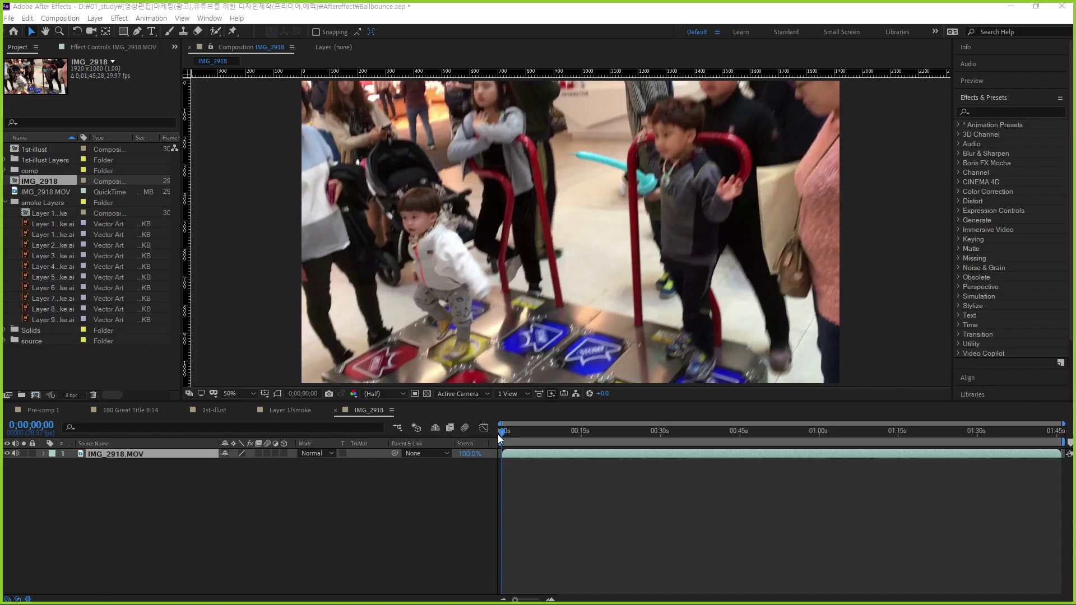
Scrub the IMG_2918 footage to about 0;00;09;07, circling the stroller canopy and the boy's head
{"action": "mouse_move", "coordinate": [503, 431]}
{"action": "left_mouse_down"}
{"action": "mouse_move", "coordinate": [563, 428]}
{"action": "mouse_move", "coordinate": [550, 433]}
{"action": "left_mouse_up"}
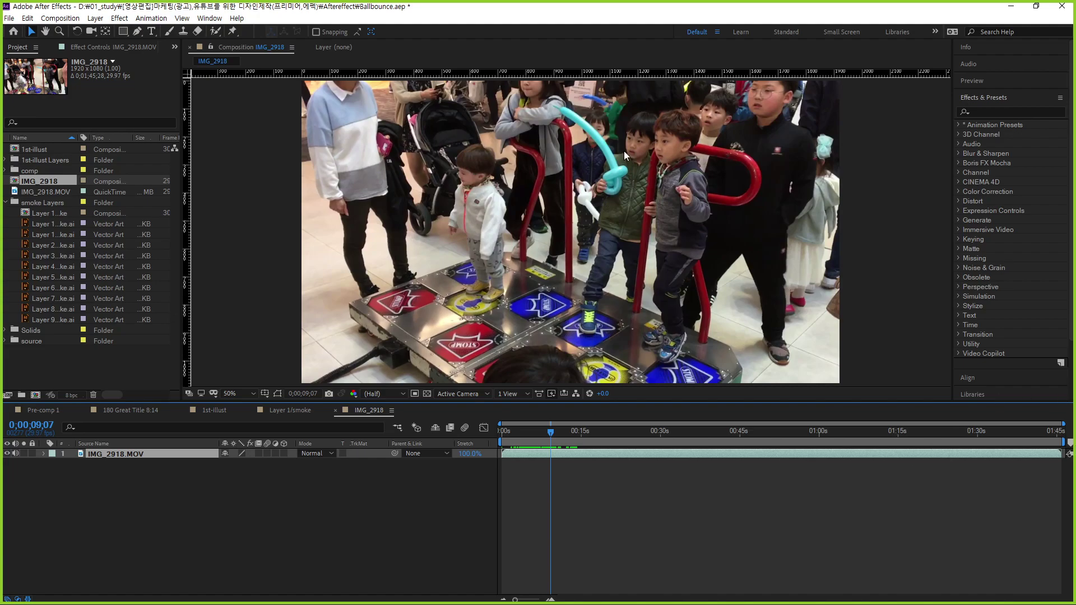
{"action": "mouse_move", "coordinate": [474, 110]}
{"action": "left_mouse_down"}
{"action": "mouse_move", "coordinate": [494, 115]}
{"action": "mouse_move", "coordinate": [460, 149]}
{"action": "mouse_move", "coordinate": [483, 148]}
{"action": "left_mouse_up"}
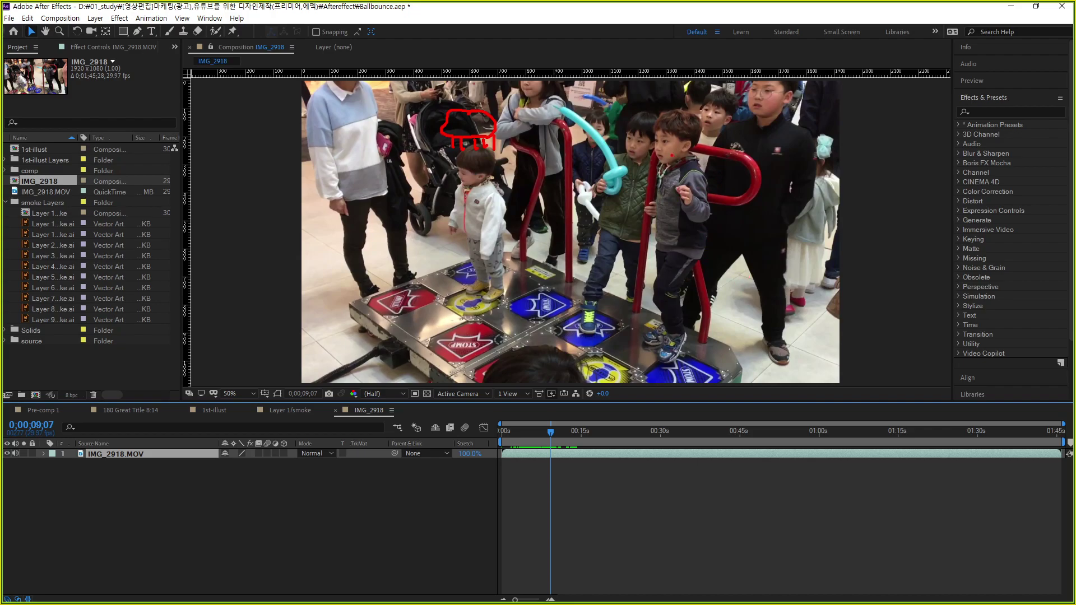
{"action": "left_click_drag", "start_coordinate": [765, 107], "coordinate": [783, 107]}
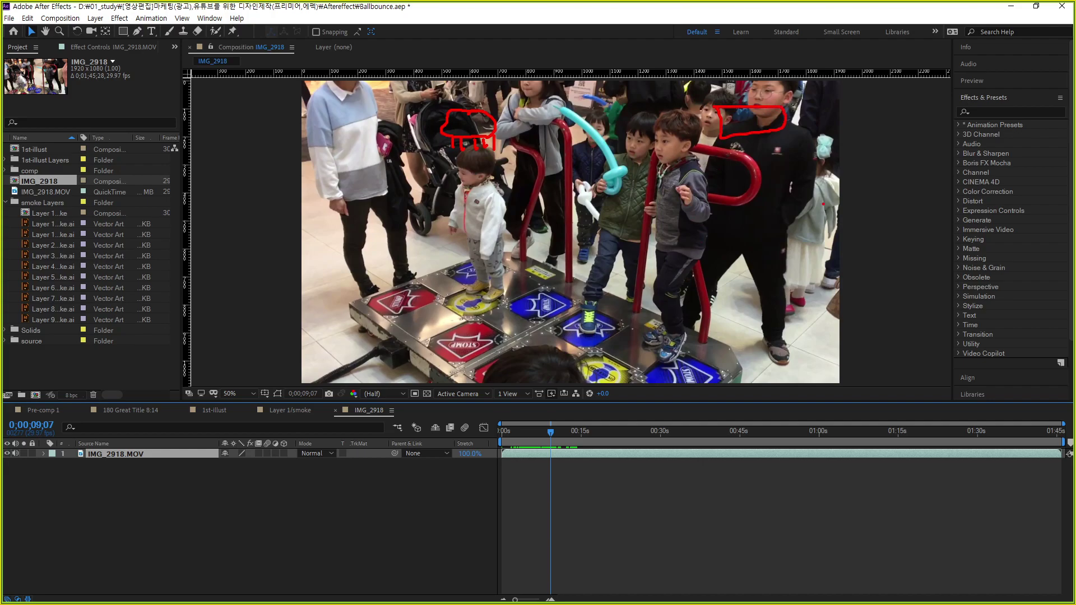
{"action": "key", "text": "Escape"}
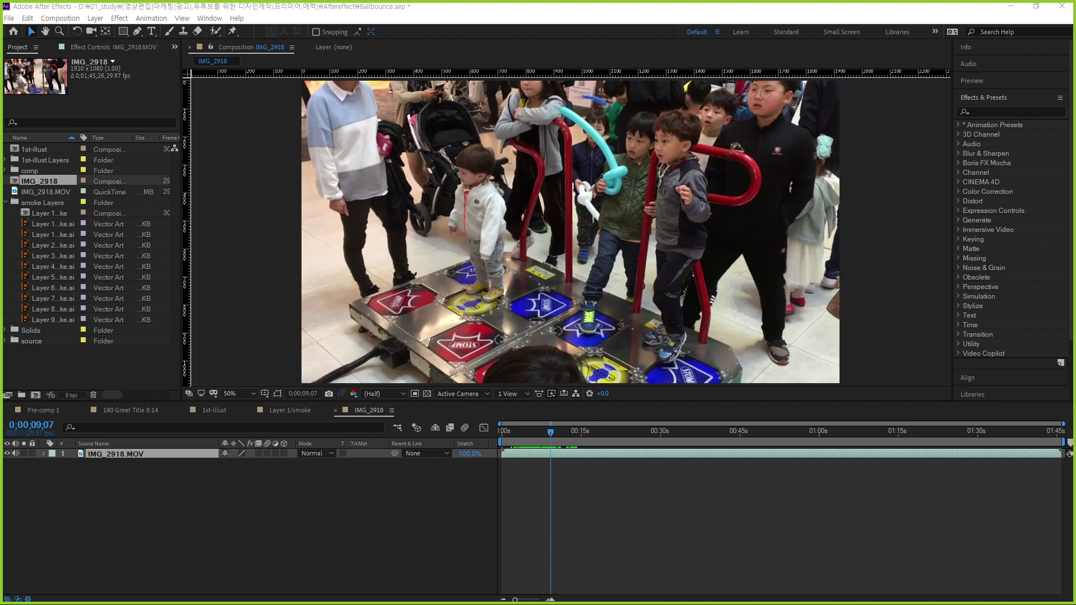
{"action": "key", "text": "alt+Tab"}
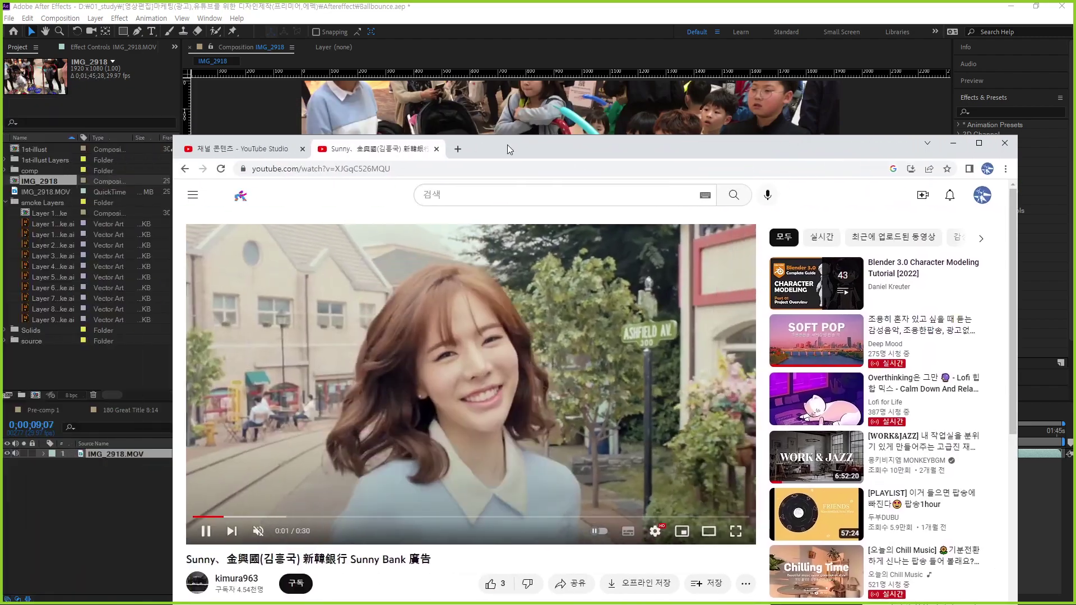
{"action": "left_click_drag", "start_coordinate": [507, 144], "coordinate": [710, 86]}
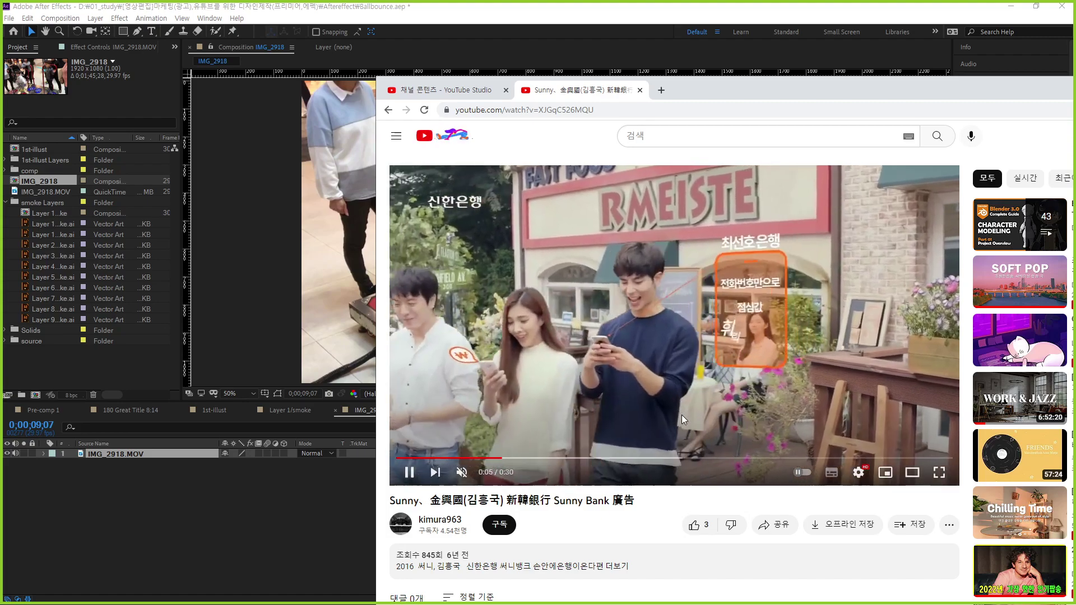
{"action": "left_click", "coordinate": [638, 405]}
{"action": "left_click_drag", "start_coordinate": [577, 347], "coordinate": [575, 354]}
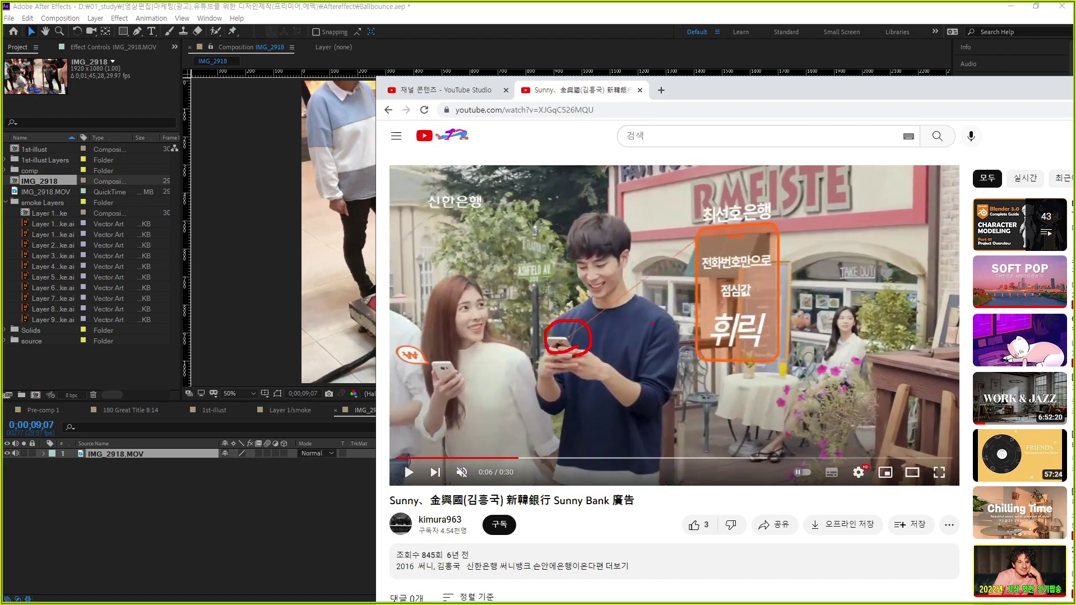
{"action": "left_click_drag", "start_coordinate": [679, 190], "coordinate": [814, 395]}
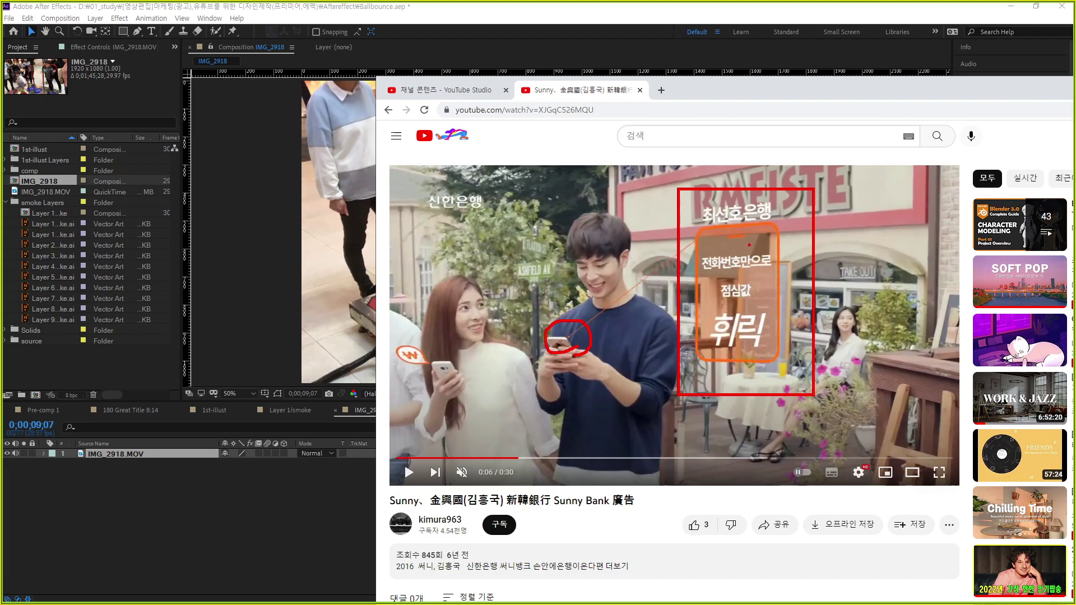
{"action": "key", "text": "Escape"}
{"action": "left_click", "coordinate": [726, 247]}
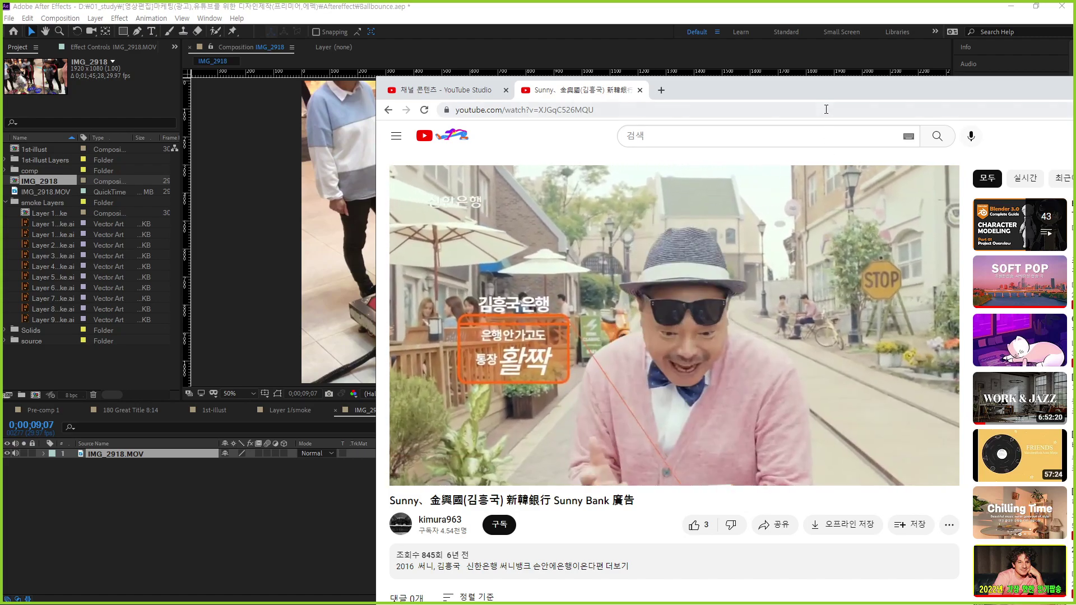
{"action": "left_click_drag", "start_coordinate": [826, 89], "coordinate": [403, 112]}
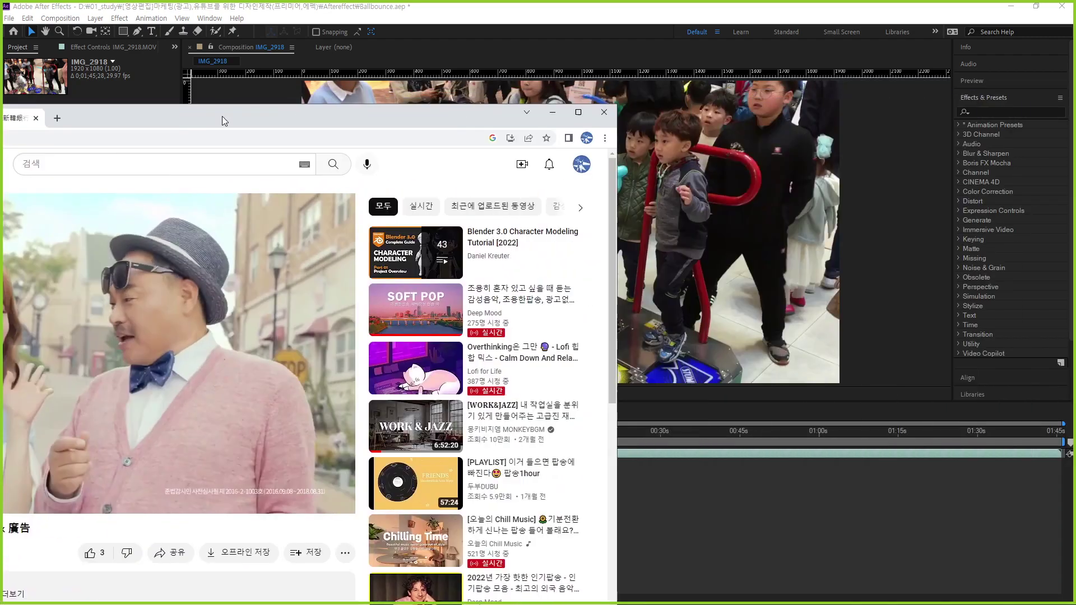
{"action": "left_click", "coordinate": [535, 106]}
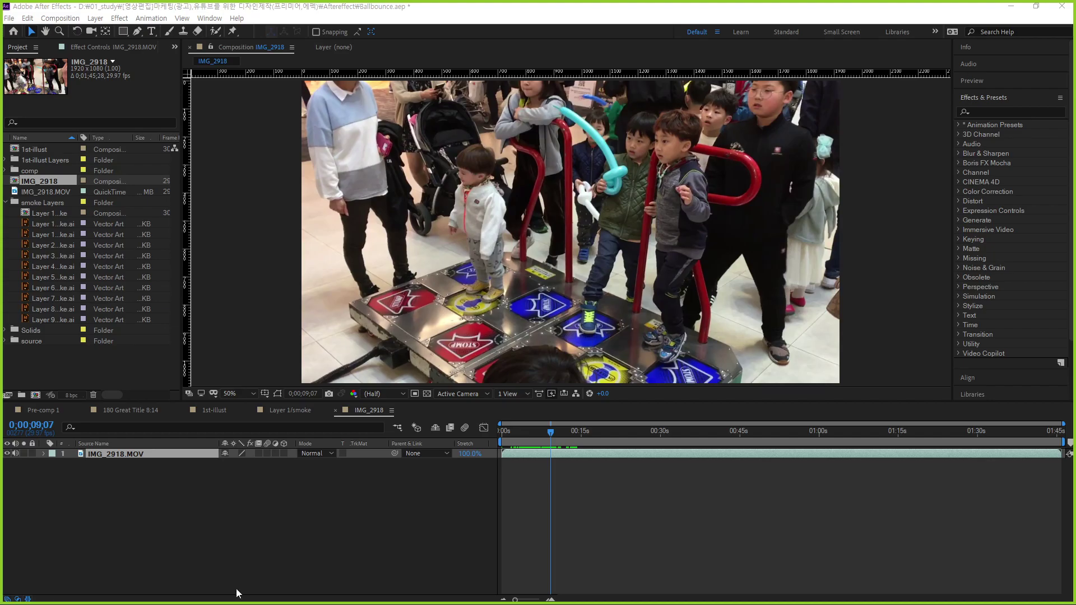
Scrub through the footage, outline the empty floor beside the pad, and settle at 0;00;06;20
{"action": "mouse_move", "coordinate": [551, 432]}
{"action": "left_mouse_down"}
{"action": "mouse_move", "coordinate": [580, 432]}
{"action": "mouse_move", "coordinate": [560, 454]}
{"action": "mouse_move", "coordinate": [490, 478]}
{"action": "left_mouse_up"}
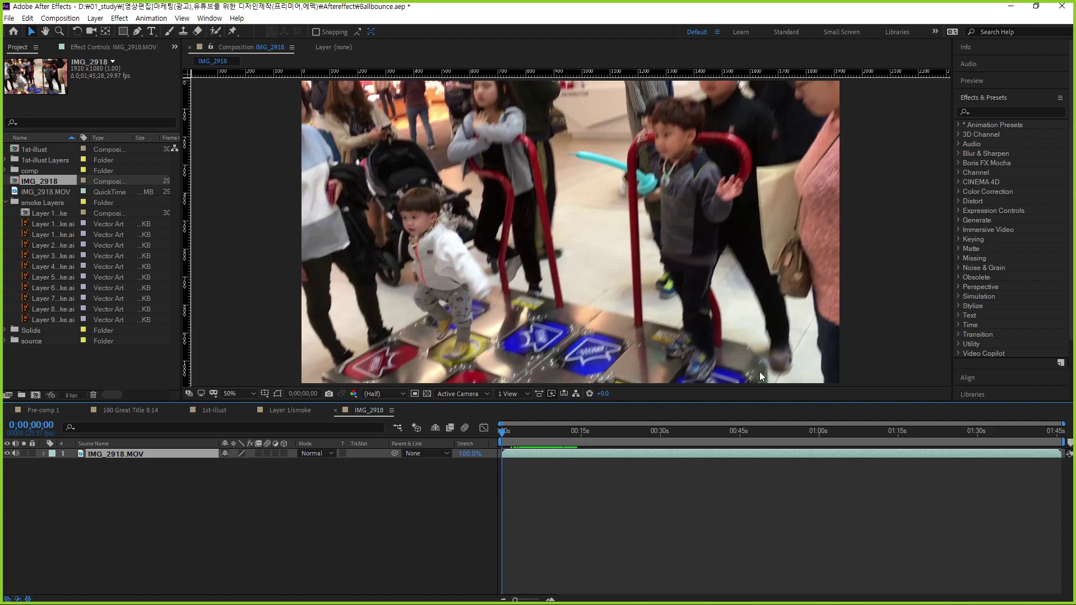
{"action": "mouse_move", "coordinate": [579, 233]}
{"action": "left_mouse_down"}
{"action": "mouse_move", "coordinate": [626, 241]}
{"action": "mouse_move", "coordinate": [578, 233]}
{"action": "left_mouse_up"}
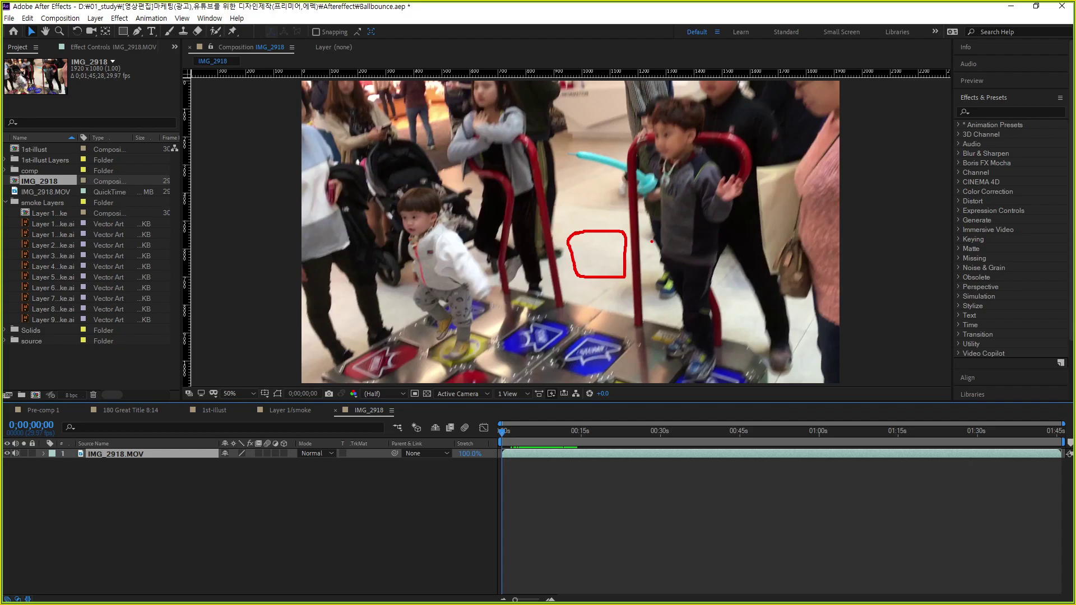
{"action": "key", "text": "Escape"}
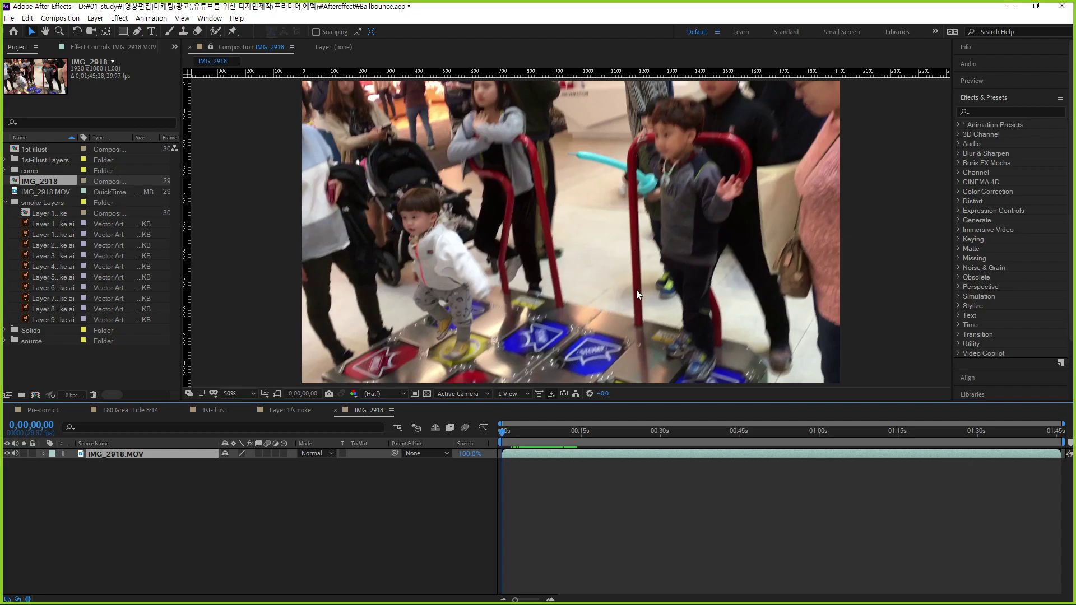
{"action": "left_click_drag", "start_coordinate": [502, 436], "coordinate": [536, 445]}
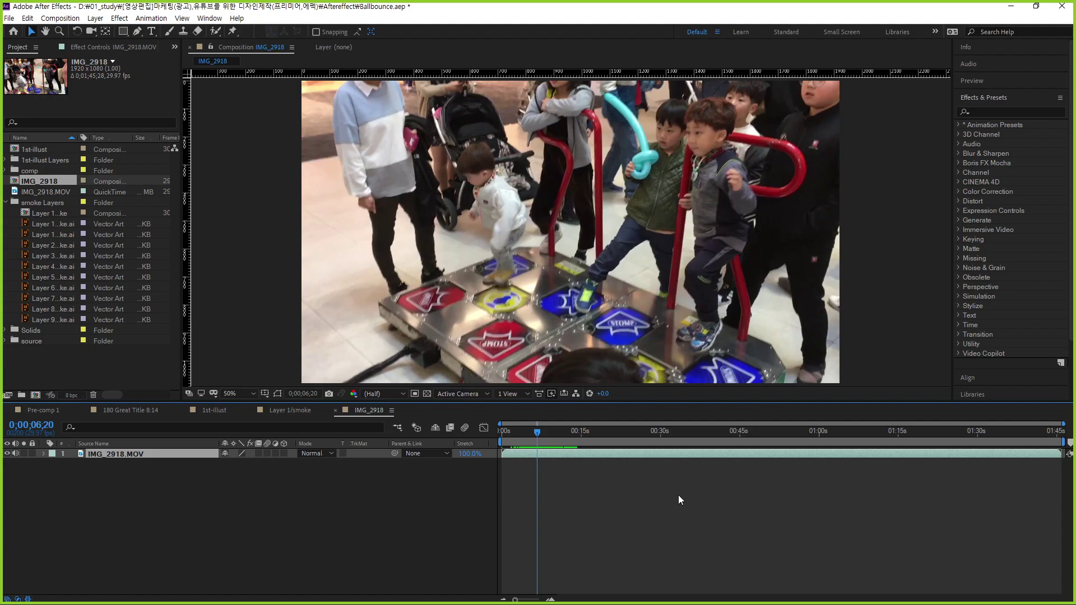
Scrub back and forth to 0;00;09;29, then select the current-time display for editing
{"action": "left_click_drag", "start_coordinate": [540, 432], "coordinate": [496, 462]}
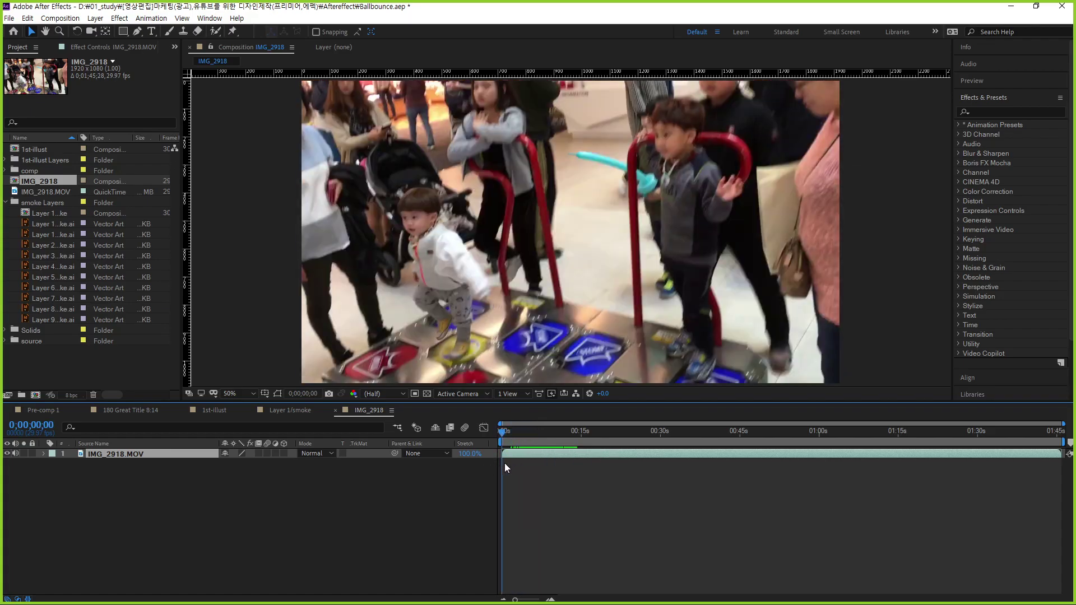
{"action": "left_click_drag", "start_coordinate": [502, 432], "coordinate": [527, 431]}
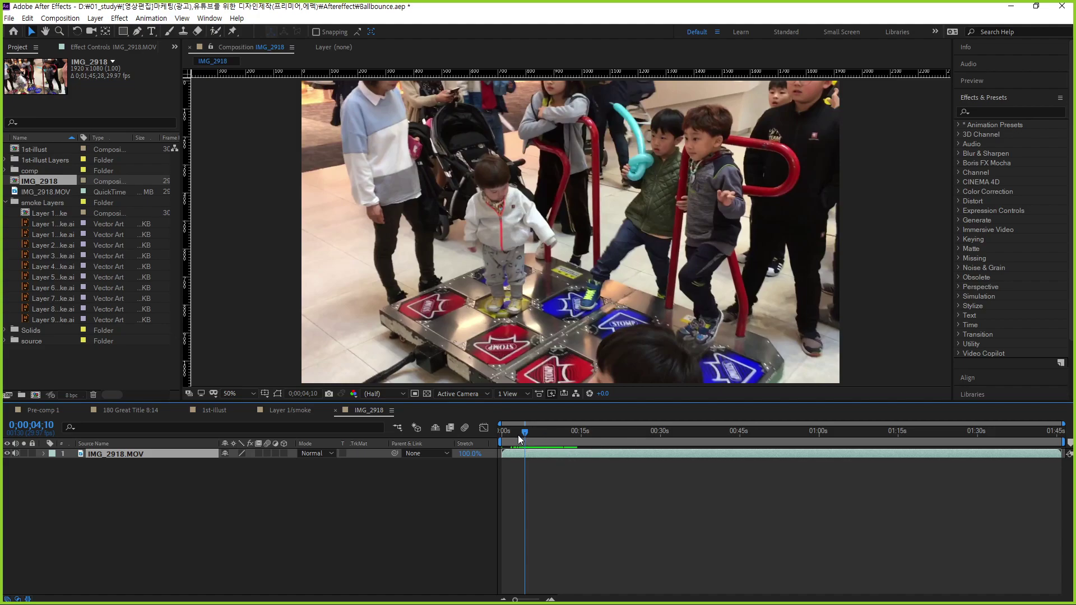
{"action": "left_click_drag", "start_coordinate": [520, 440], "coordinate": [583, 459]}
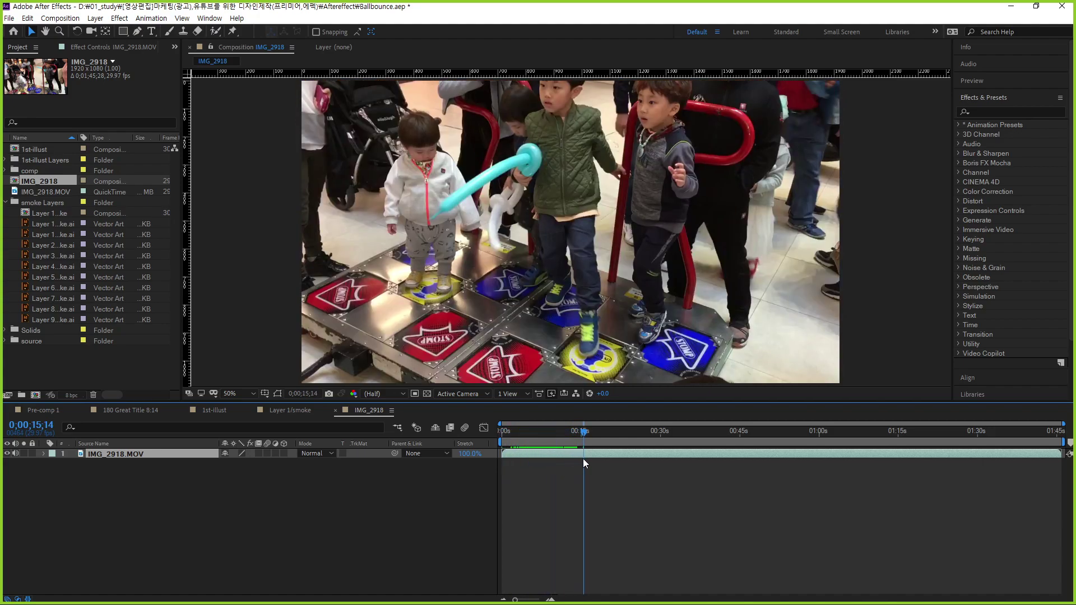
{"action": "mouse_move", "coordinate": [583, 430]}
{"action": "left_mouse_down"}
{"action": "mouse_move", "coordinate": [548, 449]}
{"action": "mouse_move", "coordinate": [573, 450]}
{"action": "mouse_move", "coordinate": [523, 466]}
{"action": "mouse_move", "coordinate": [554, 462]}
{"action": "left_mouse_up"}
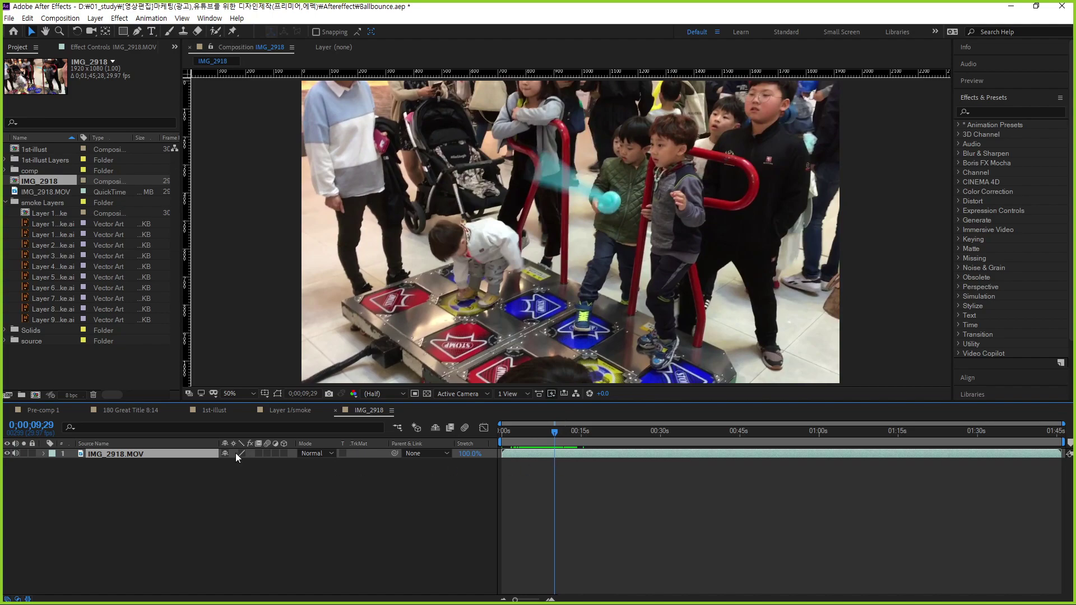
{"action": "left_click", "coordinate": [31, 425]}
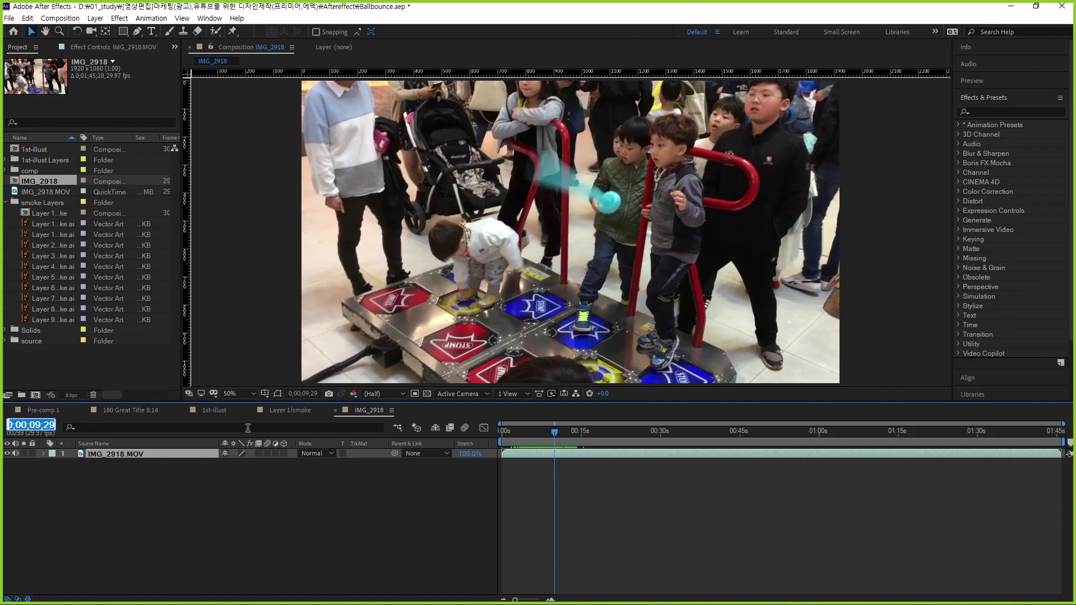
Set the current time to 0;00;10;00 and mark the 10-second point
{"action": "type", "text": "10.0"}
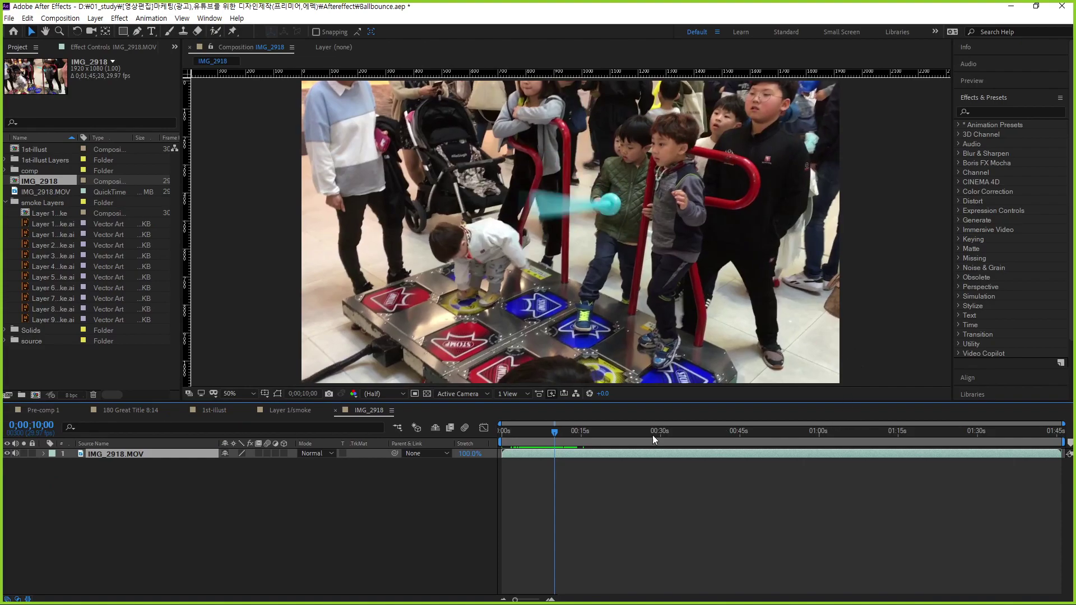
{"action": "mouse_move", "coordinate": [568, 473]}
{"action": "left_mouse_down"}
{"action": "mouse_move", "coordinate": [570, 432]}
{"action": "mouse_move", "coordinate": [567, 470]}
{"action": "left_mouse_up"}
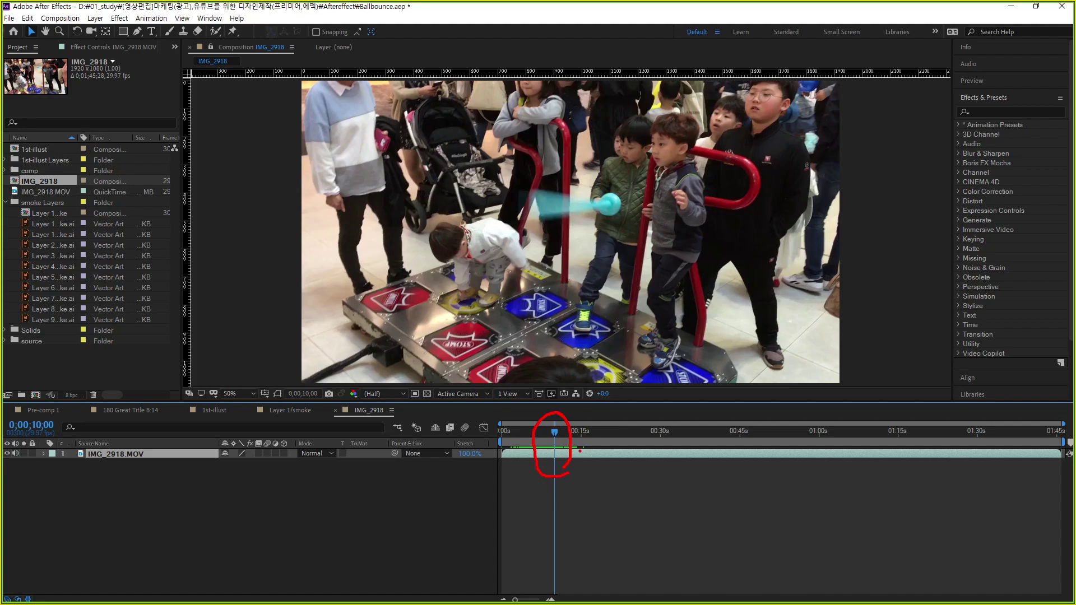
{"action": "key", "text": "Escape"}
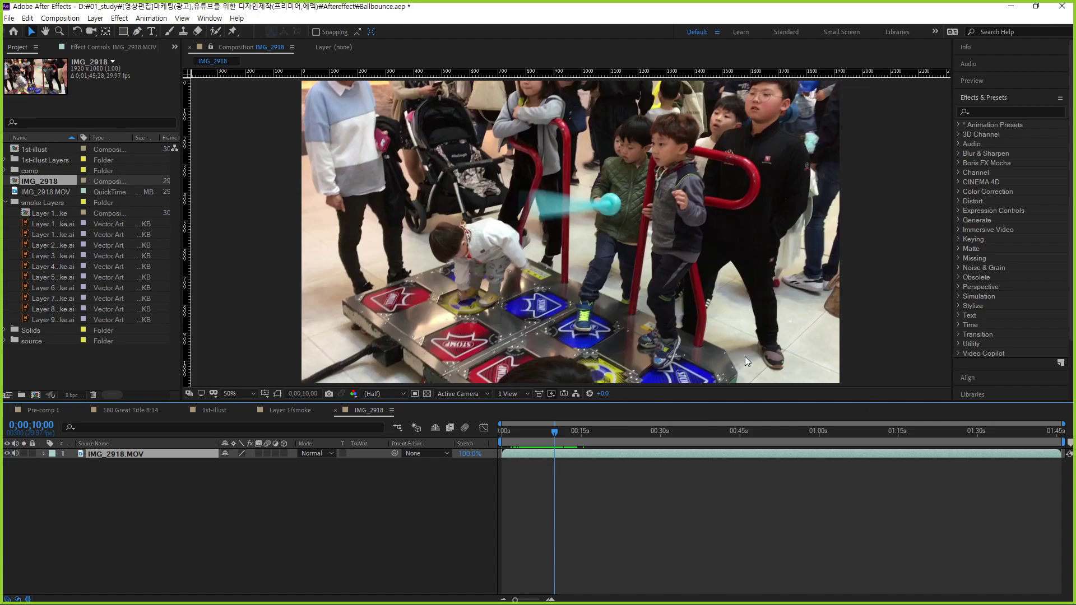
Mark the layer's start and end, then set the work area end at 10 seconds
{"action": "mouse_move", "coordinate": [513, 451]}
{"action": "left_mouse_down"}
{"action": "mouse_move", "coordinate": [515, 436]}
{"action": "mouse_move", "coordinate": [511, 450]}
{"action": "left_mouse_up"}
{"action": "left_click_drag", "start_coordinate": [1062, 455], "coordinate": [1072, 445]}
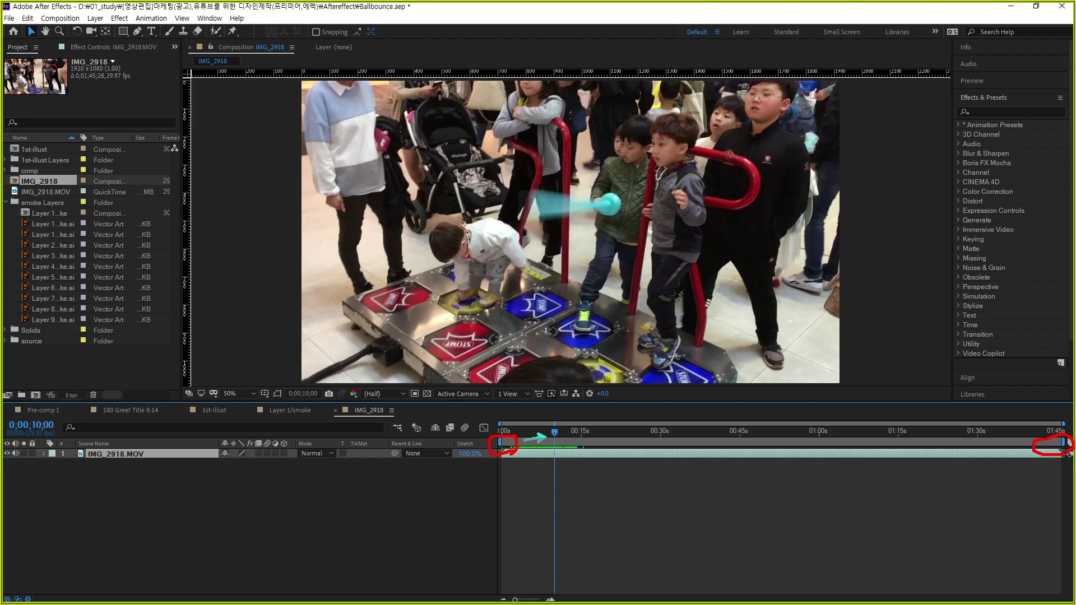
{"action": "left_click_drag", "start_coordinate": [521, 439], "coordinate": [545, 436]}
{"action": "mouse_move", "coordinate": [530, 403]}
{"action": "left_mouse_down"}
{"action": "mouse_move", "coordinate": [517, 430]}
{"action": "mouse_move", "coordinate": [538, 418]}
{"action": "mouse_move", "coordinate": [523, 429]}
{"action": "left_mouse_up"}
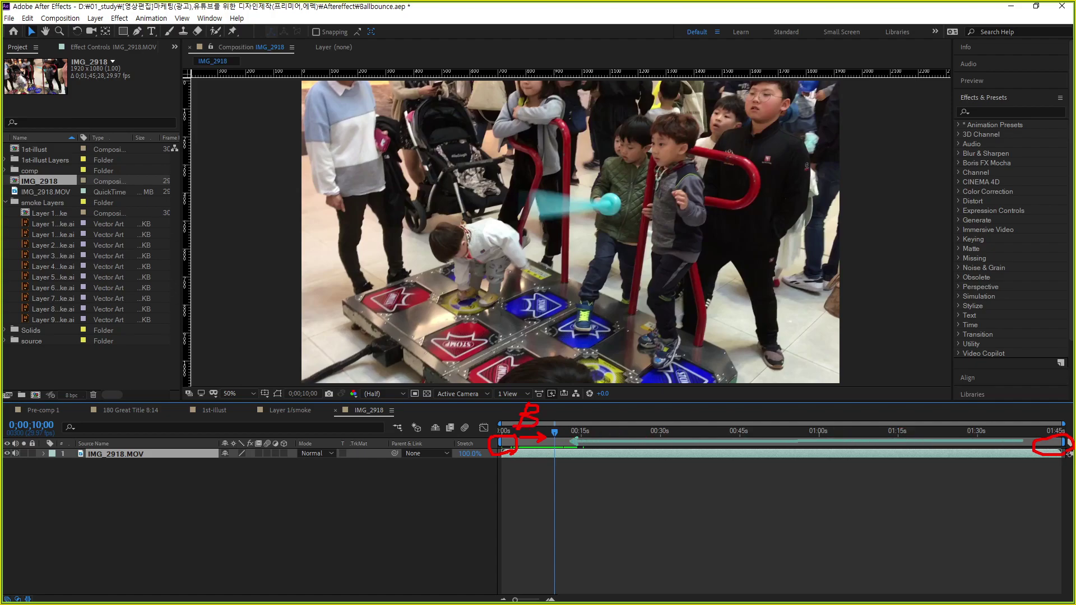
{"action": "left_click_drag", "start_coordinate": [1024, 441], "coordinate": [571, 441]}
{"action": "mouse_move", "coordinate": [615, 404]}
{"action": "left_mouse_down"}
{"action": "mouse_move", "coordinate": [601, 424]}
{"action": "mouse_move", "coordinate": [636, 403]}
{"action": "left_mouse_up"}
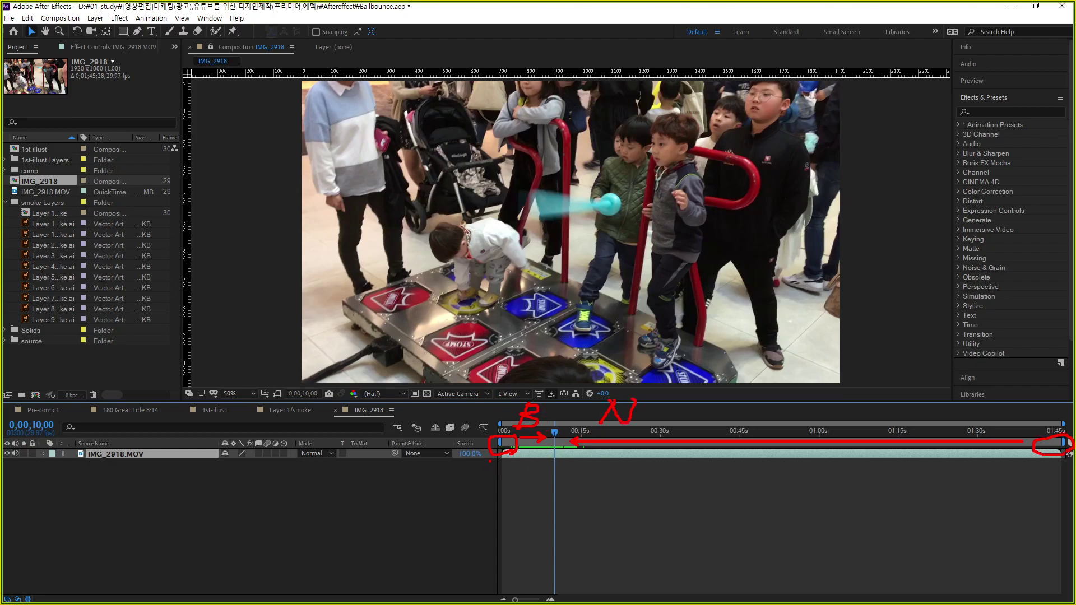
{"action": "left_click_drag", "start_coordinate": [484, 452], "coordinate": [558, 488]}
{"action": "key", "text": "Escape"}
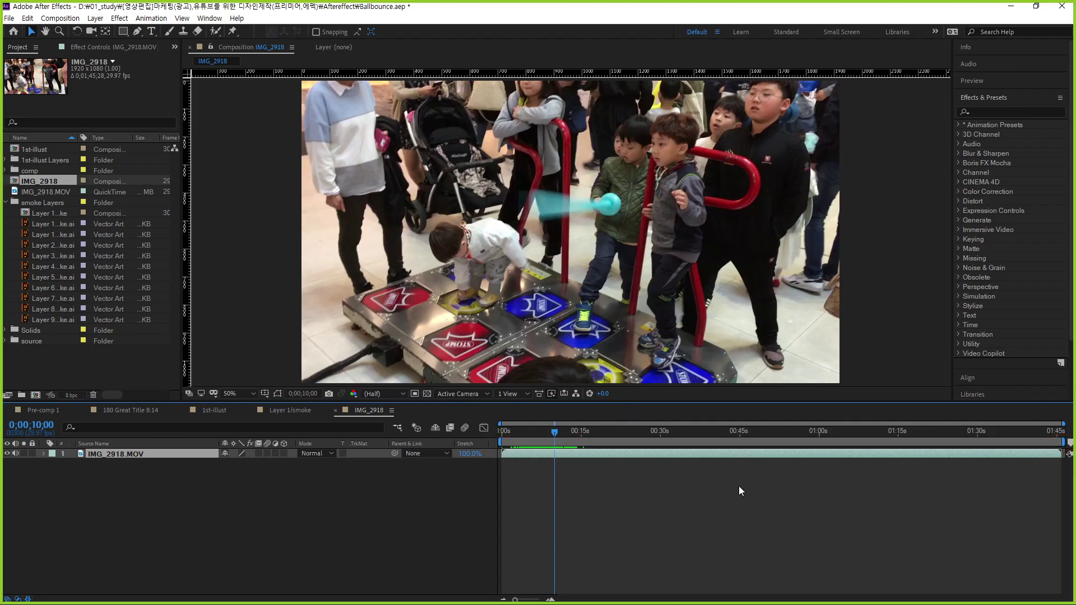
{"action": "key", "text": "n"}
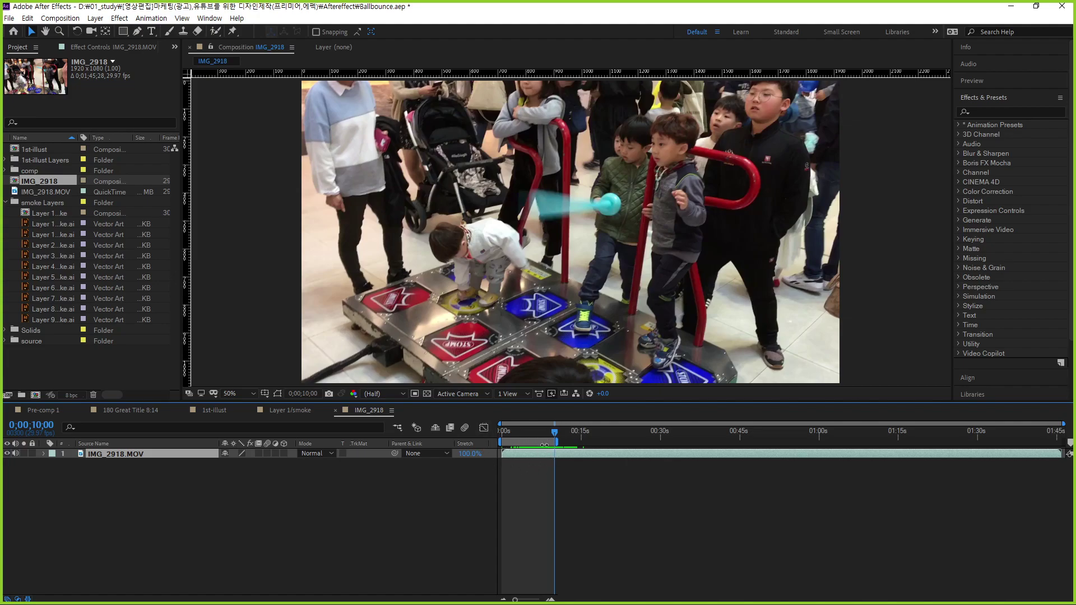
Use Trim Comp to Work Area to cut the comp to 10 seconds, then scrub to preview
{"action": "right_click", "coordinate": [527, 442]}
{"action": "right_click", "coordinate": [522, 442]}
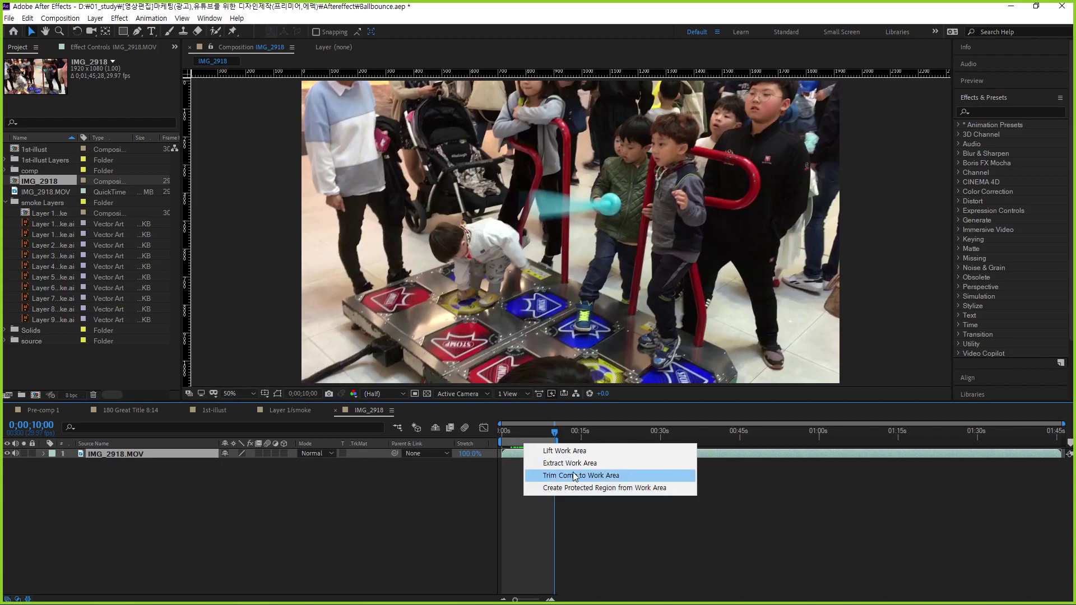
{"action": "left_click", "coordinate": [601, 476]}
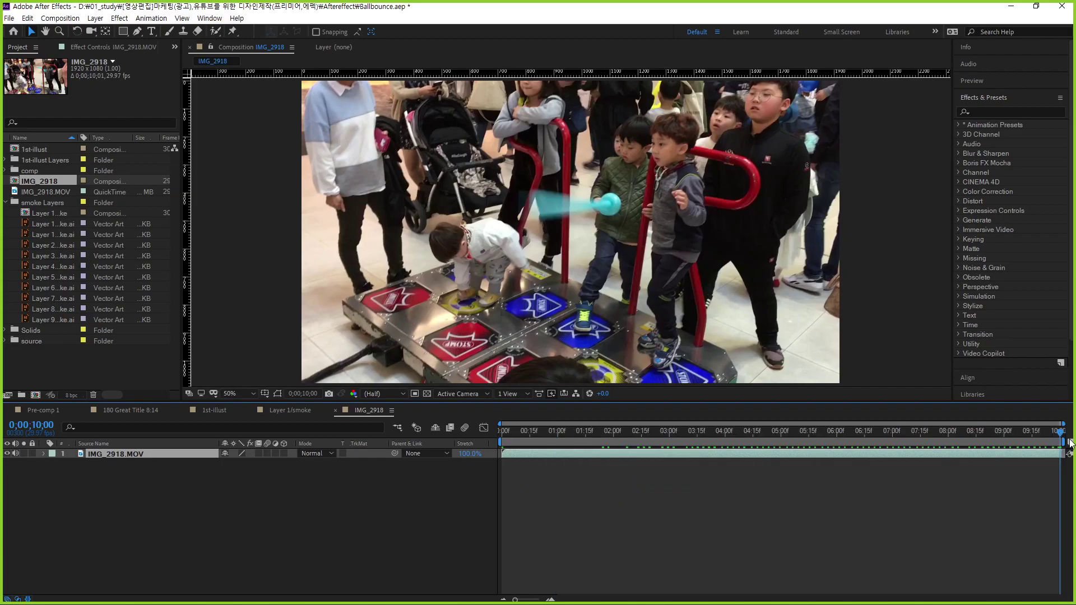
{"action": "mouse_move", "coordinate": [1060, 432]}
{"action": "left_mouse_down"}
{"action": "mouse_move", "coordinate": [567, 493]}
{"action": "mouse_move", "coordinate": [1072, 507]}
{"action": "mouse_move", "coordinate": [489, 526]}
{"action": "left_mouse_up"}
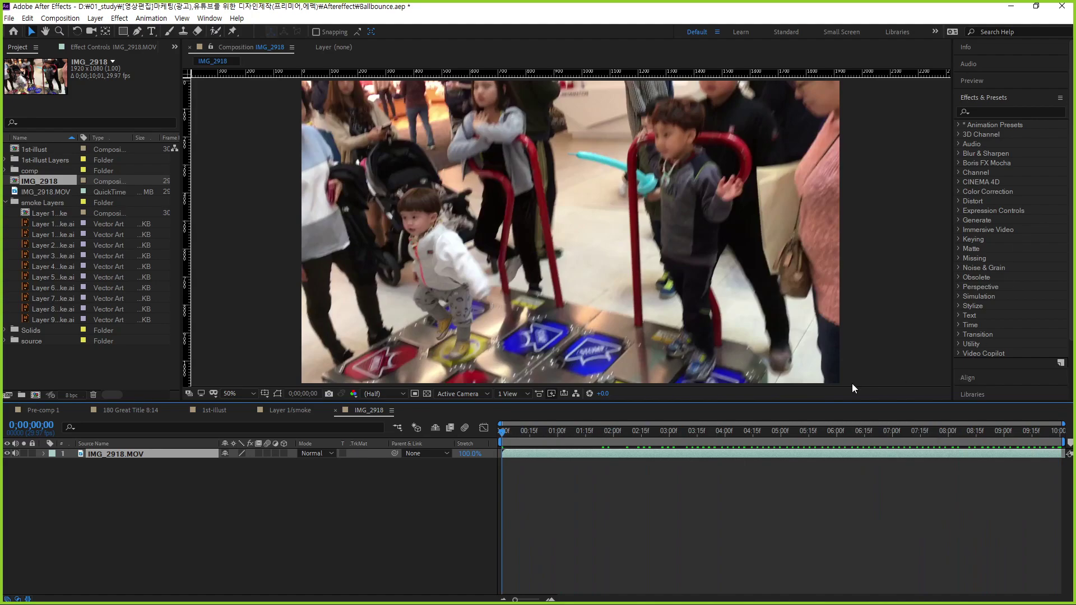
{"action": "left_click_drag", "start_coordinate": [503, 435], "coordinate": [769, 465]}
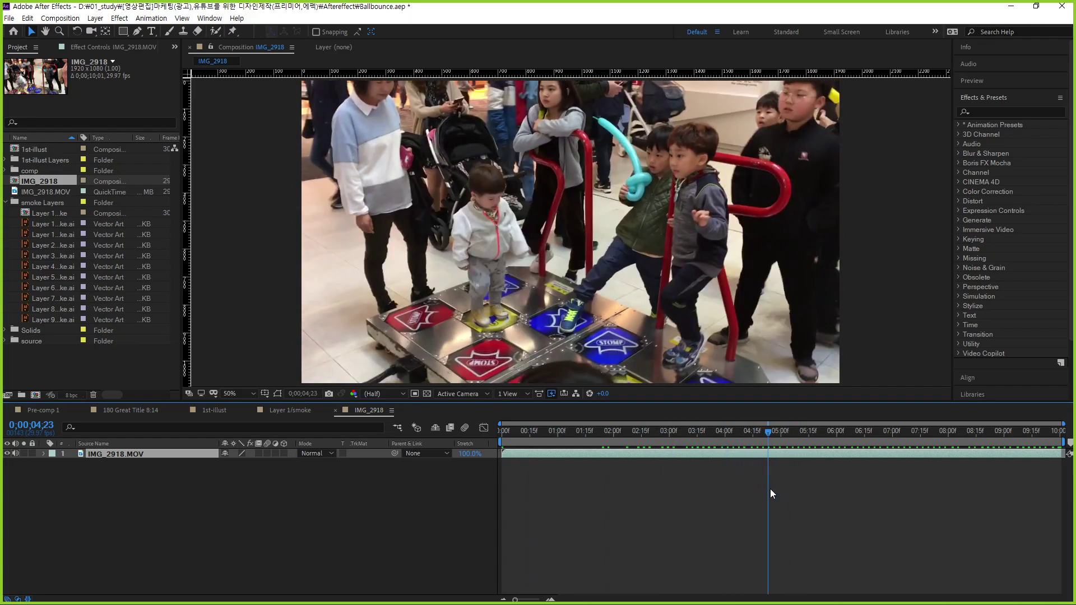
{"action": "mouse_move", "coordinate": [769, 465]}
{"action": "left_mouse_down"}
{"action": "mouse_move", "coordinate": [505, 499]}
{"action": "mouse_move", "coordinate": [485, 517]}
{"action": "mouse_move", "coordinate": [715, 523]}
{"action": "left_mouse_up"}
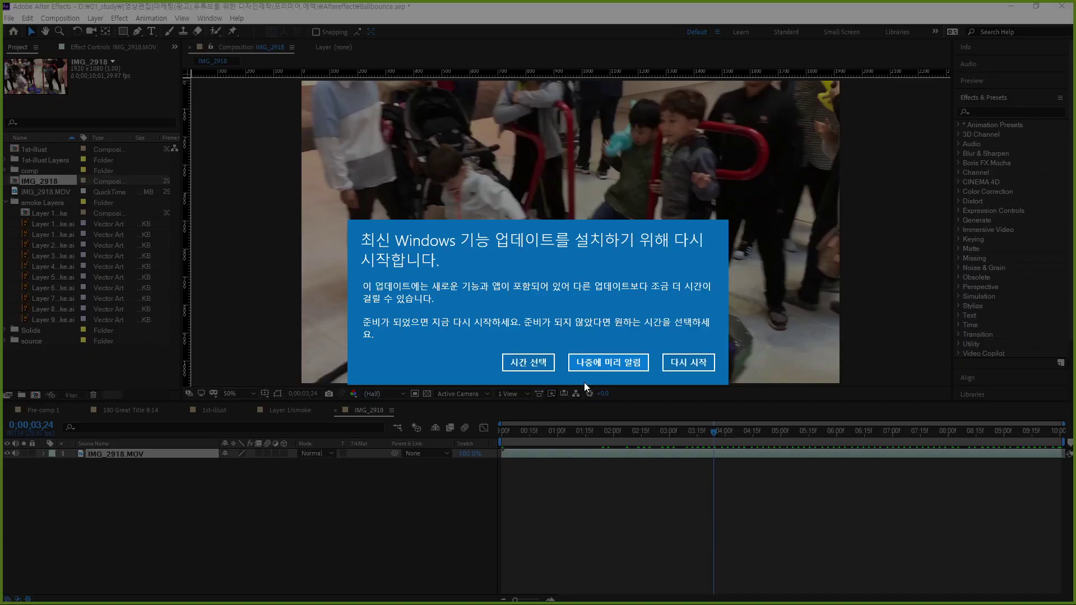
Dismiss the Windows update prompt and expand the Tracker panel on the right
{"action": "left_click", "coordinate": [618, 362]}
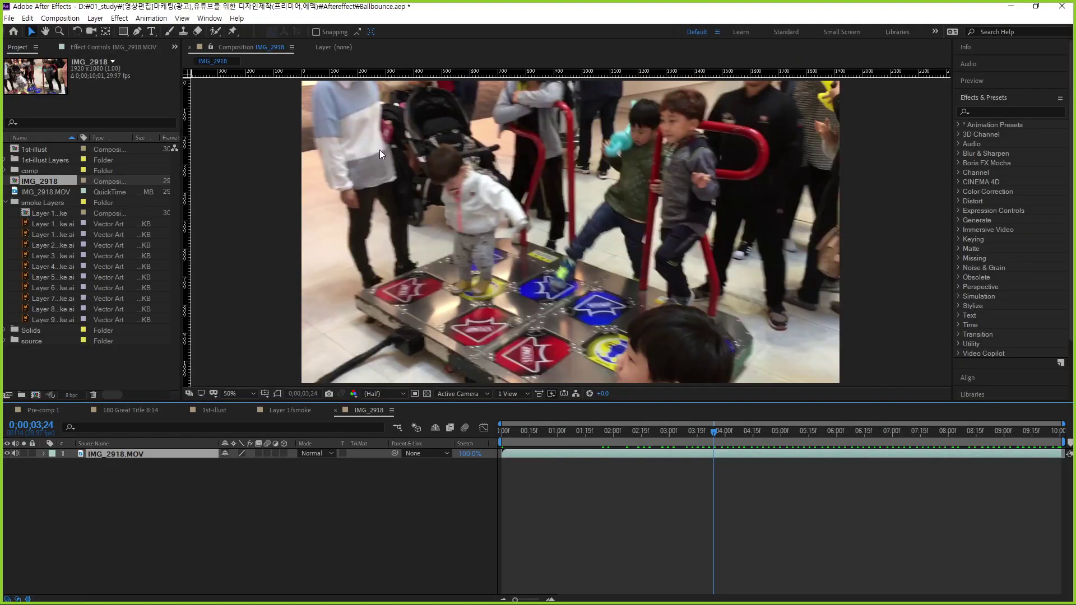
{"action": "left_click", "coordinate": [210, 19]}
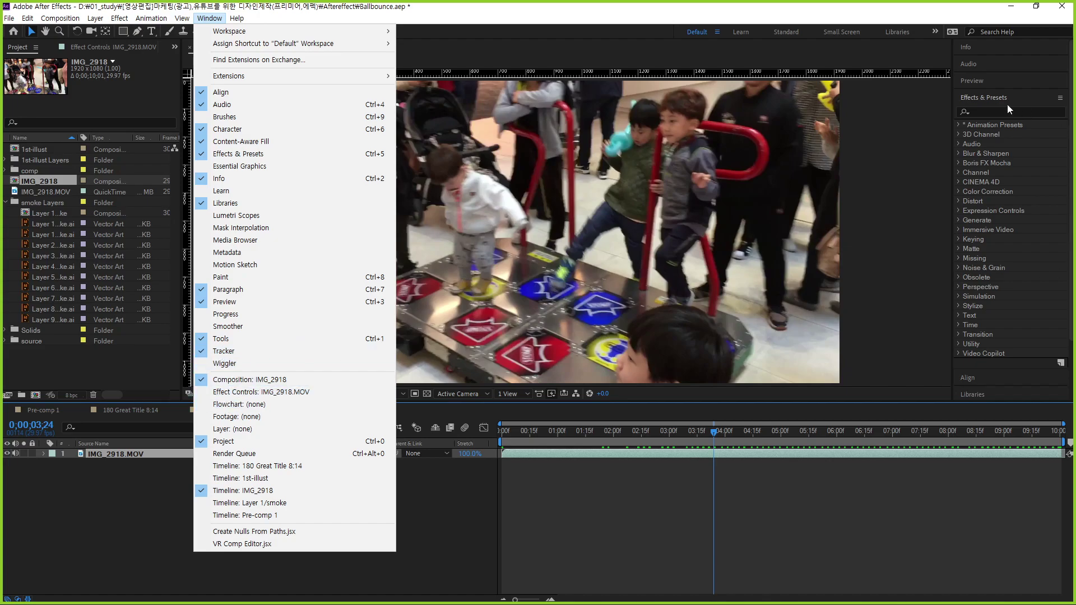
{"action": "left_click", "coordinate": [991, 99]}
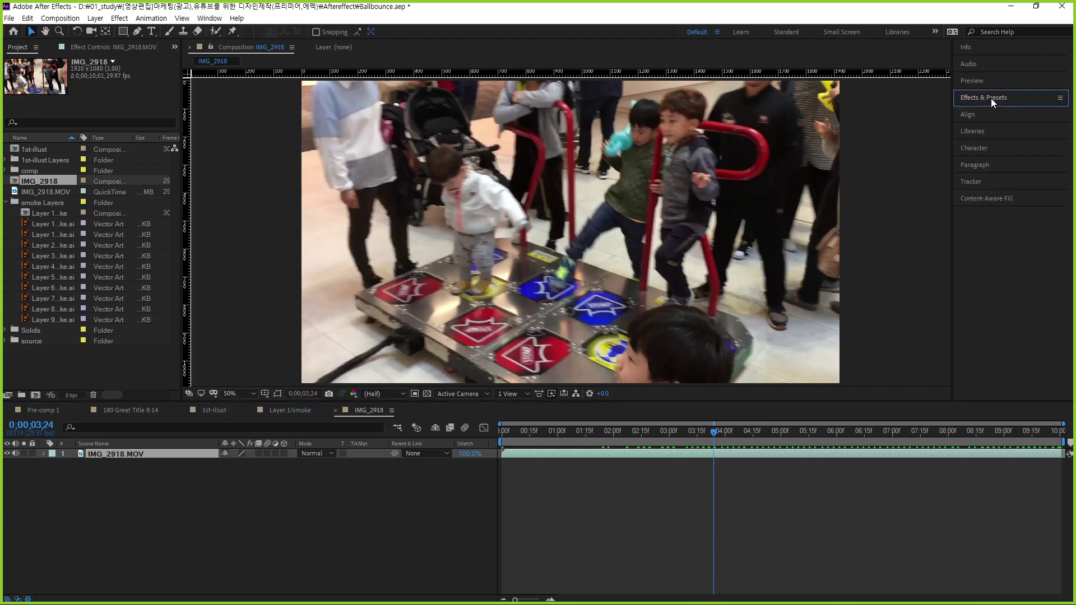
{"action": "left_click", "coordinate": [975, 182]}
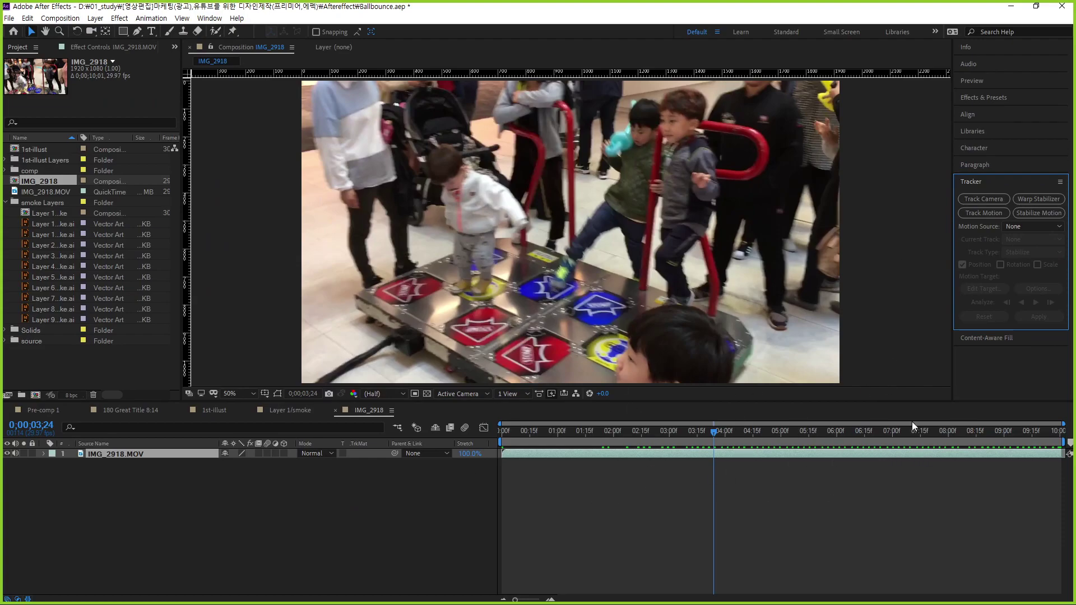
{"action": "left_click", "coordinate": [996, 201]}
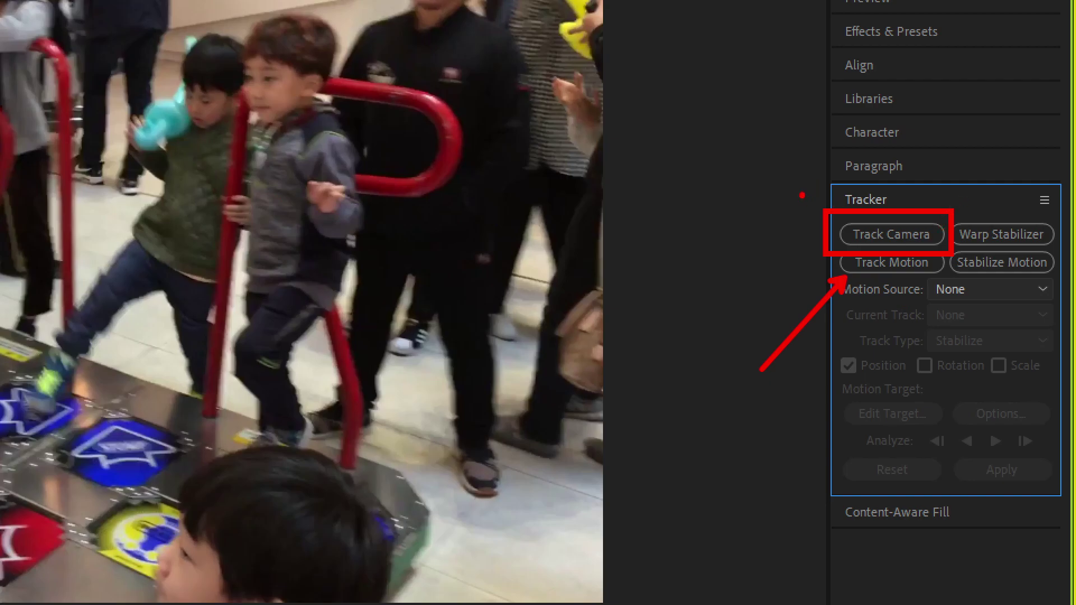
{"action": "left_click_drag", "start_coordinate": [803, 195], "coordinate": [796, 213]}
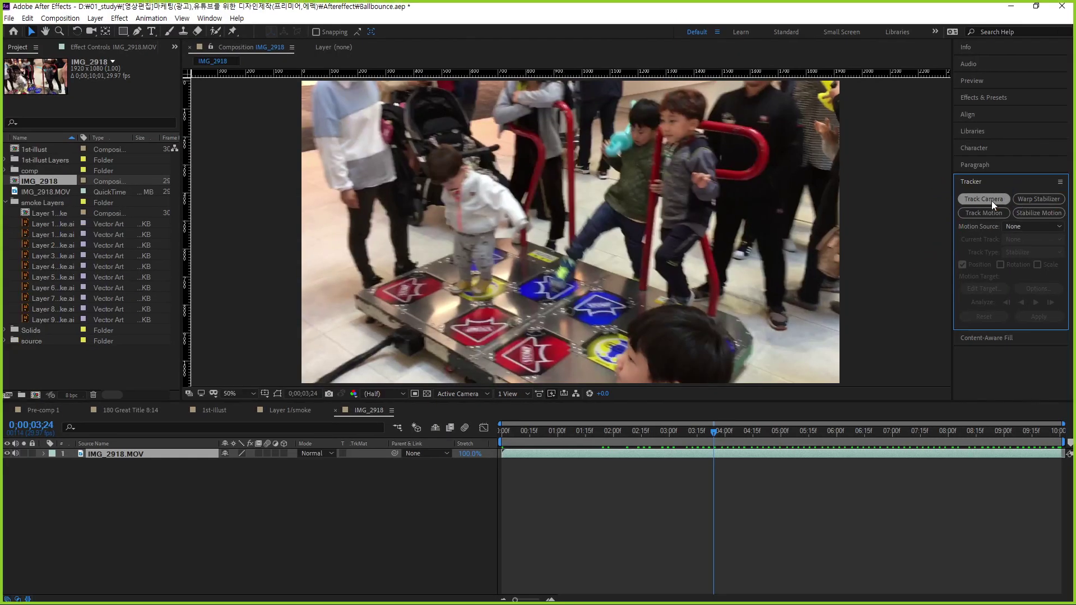
Run Track Camera on IMG_2918.MOV and twirl open that layer's Transform properties
{"action": "left_click", "coordinate": [991, 200]}
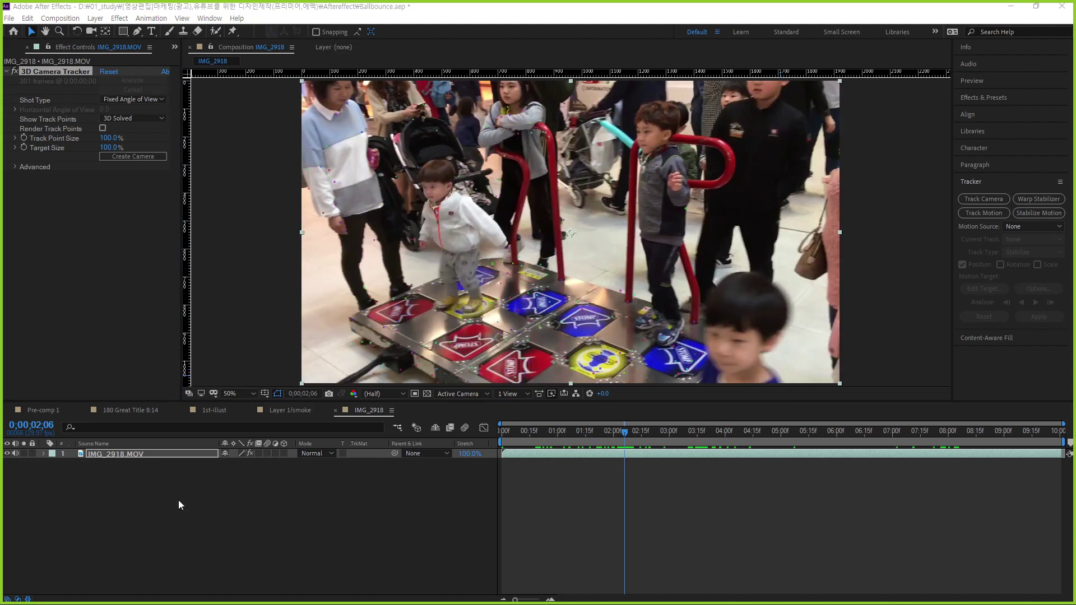
{"action": "left_click", "coordinate": [144, 456]}
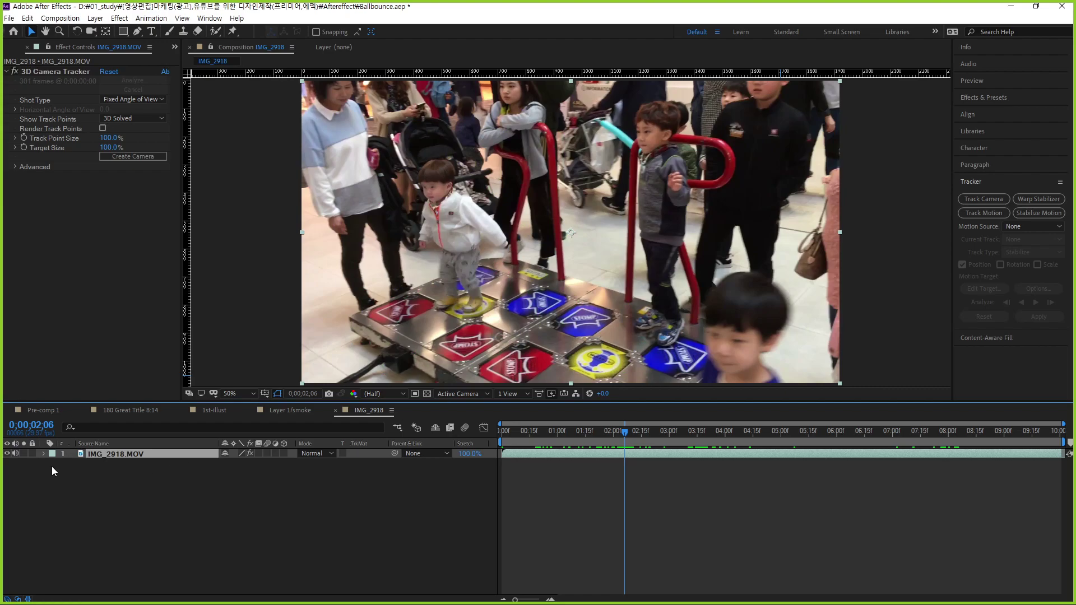
{"action": "left_click", "coordinate": [43, 454]}
{"action": "left_click", "coordinate": [53, 473]}
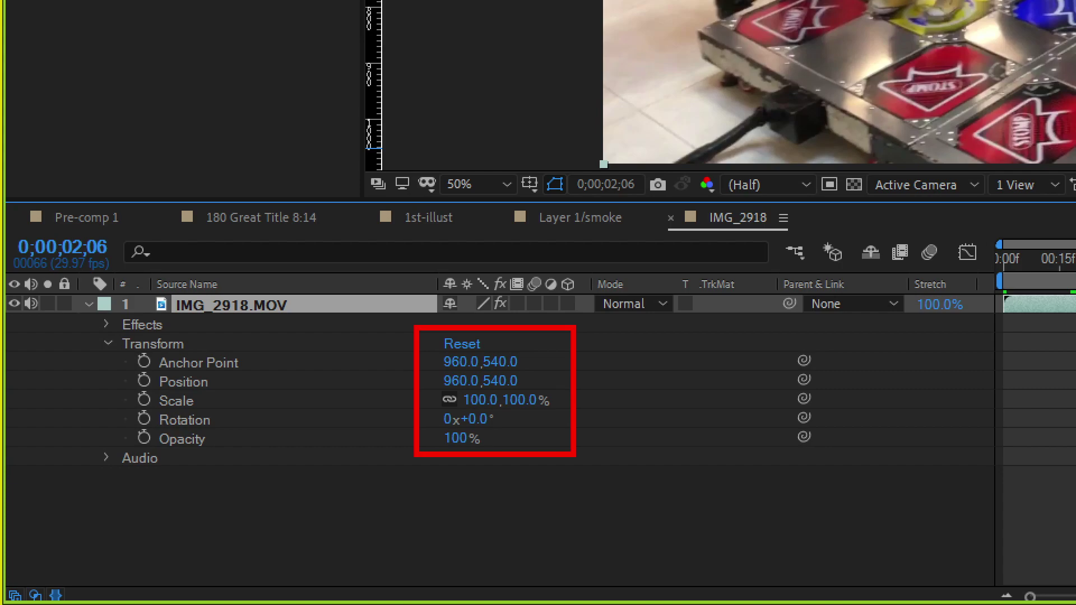
{"action": "left_click_drag", "start_coordinate": [641, 377], "coordinate": [565, 438]}
{"action": "left_click_drag", "start_coordinate": [585, 381], "coordinate": [639, 457]}
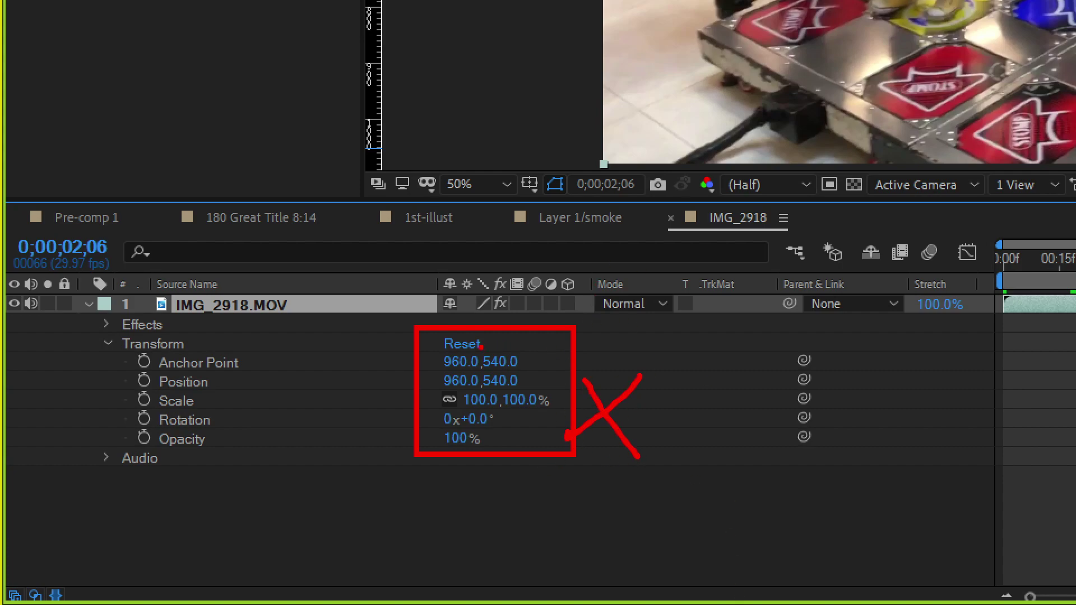
{"action": "left_click_drag", "start_coordinate": [486, 346], "coordinate": [497, 351]}
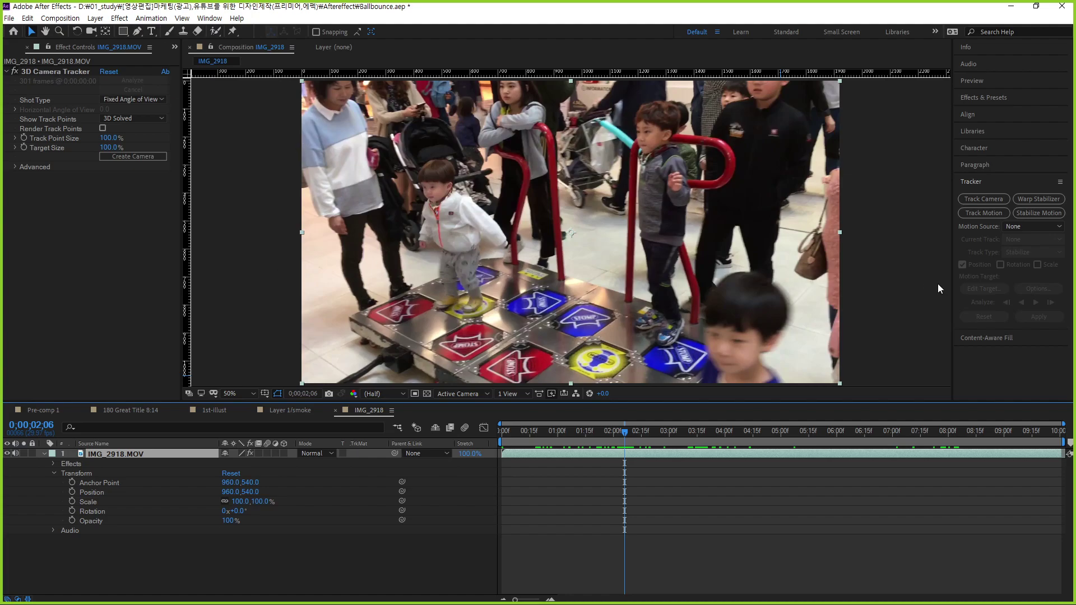
Select the 3D Camera Tracker effect and raise Track Point Size to 427%
{"action": "left_click", "coordinate": [42, 72]}
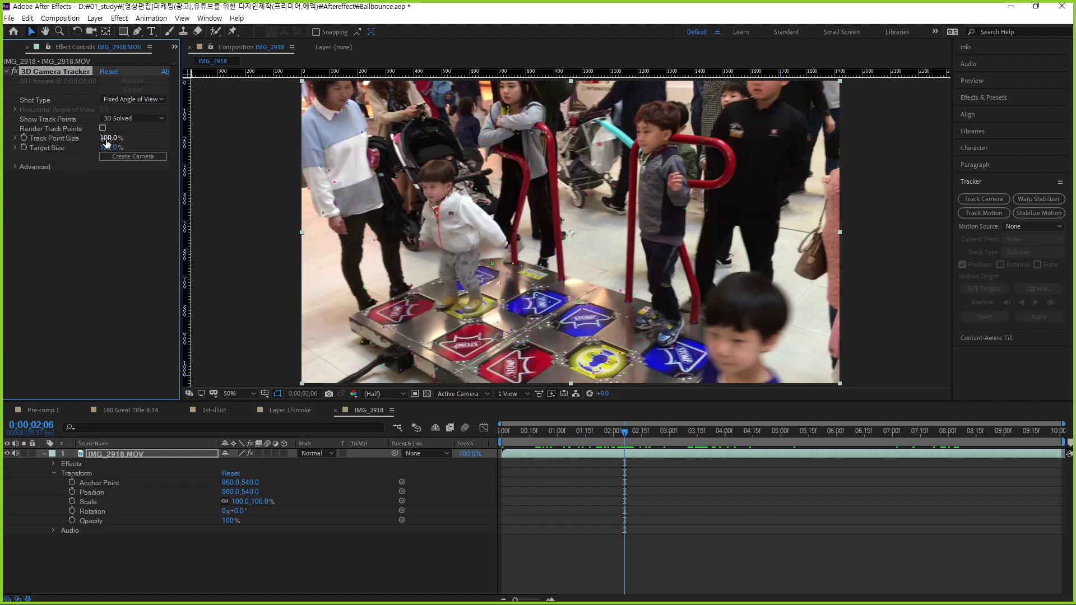
{"action": "left_click_drag", "start_coordinate": [107, 138], "coordinate": [314, 166]}
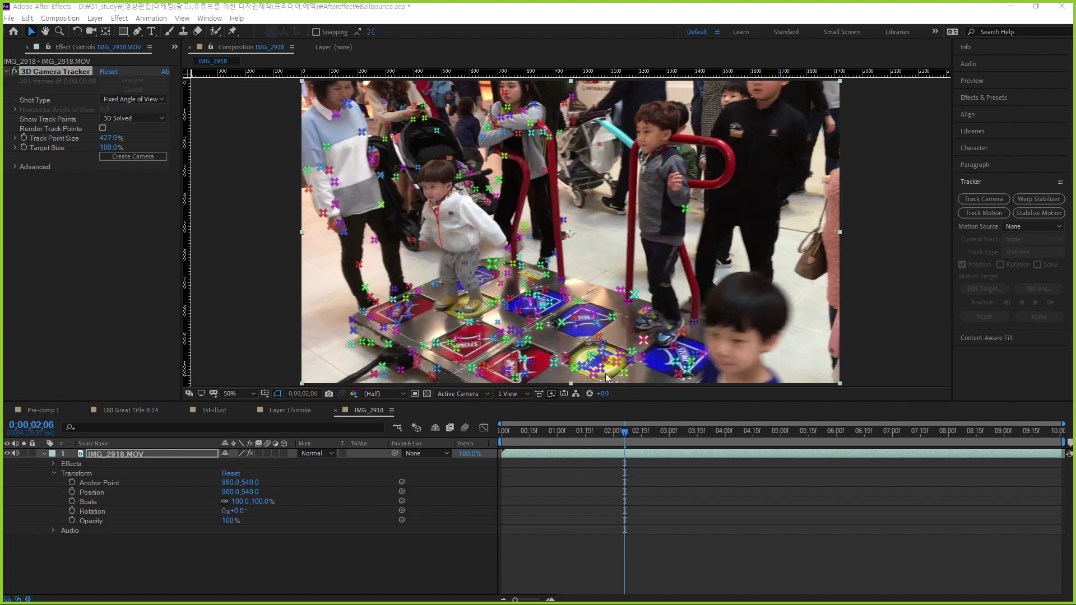
{"action": "mouse_move", "coordinate": [627, 438]}
{"action": "left_mouse_down"}
{"action": "mouse_move", "coordinate": [542, 440]}
{"action": "mouse_move", "coordinate": [539, 426]}
{"action": "mouse_move", "coordinate": [573, 424]}
{"action": "left_mouse_up"}
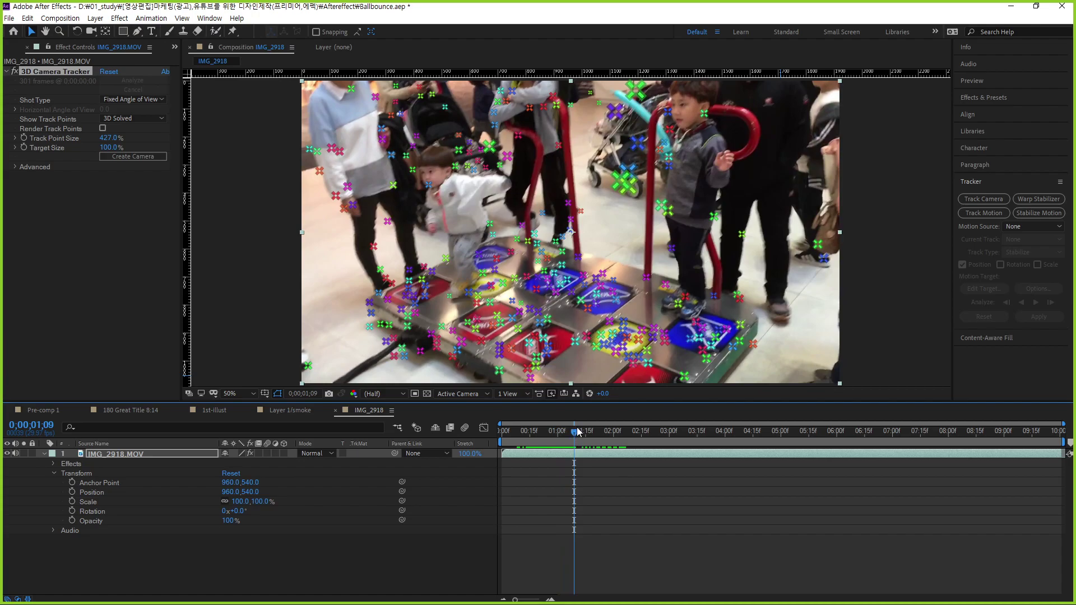
{"action": "left_click_drag", "start_coordinate": [578, 431], "coordinate": [664, 417]}
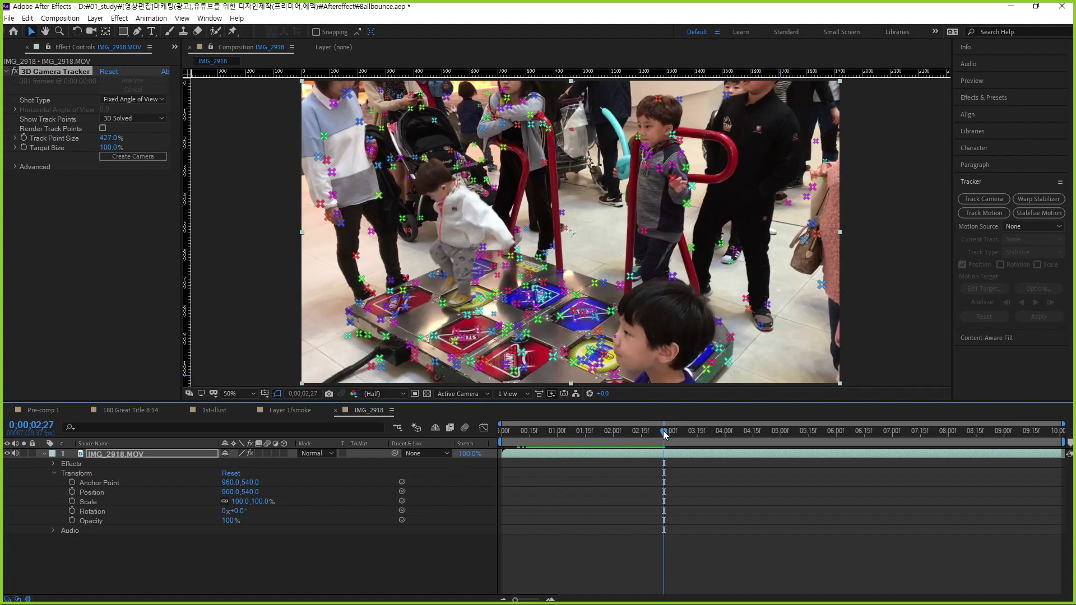
{"action": "mouse_move", "coordinate": [665, 435]}
{"action": "left_mouse_down"}
{"action": "mouse_move", "coordinate": [520, 450]}
{"action": "mouse_move", "coordinate": [612, 440]}
{"action": "left_mouse_up"}
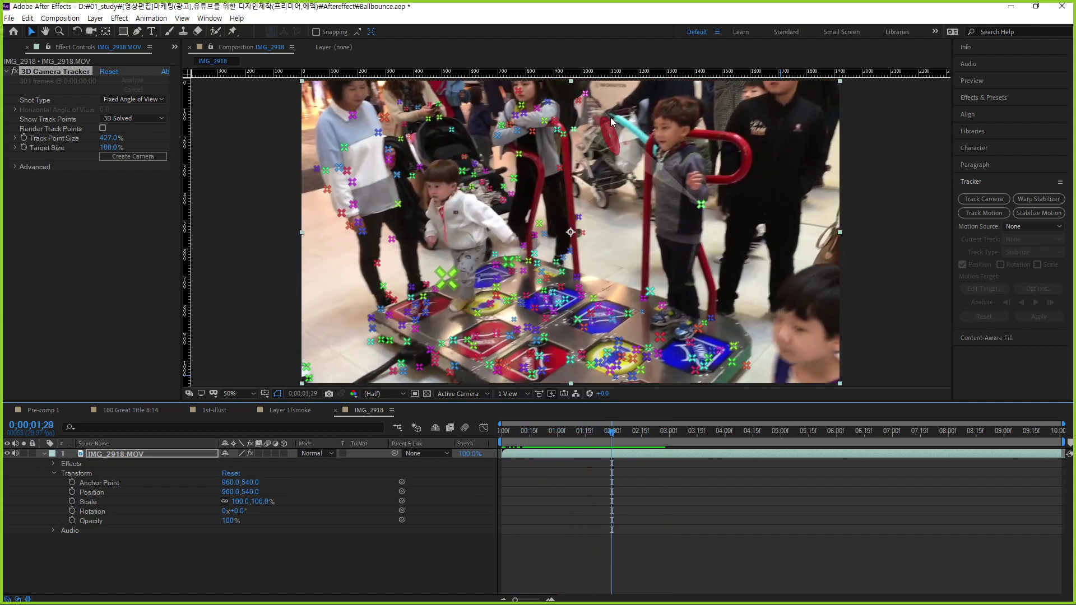
{"action": "left_click_drag", "start_coordinate": [614, 435], "coordinate": [707, 441]}
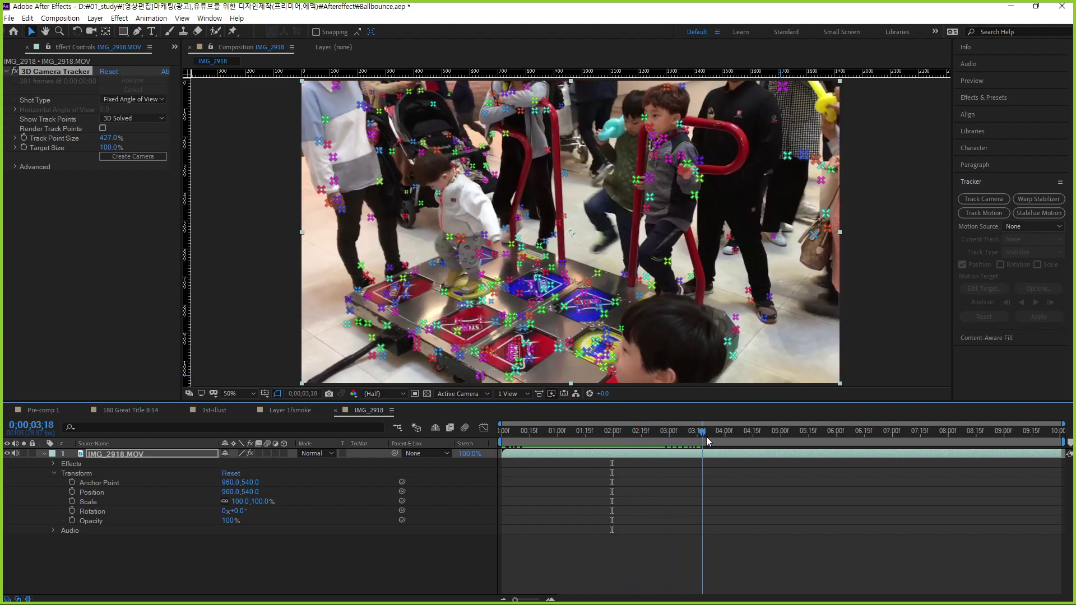
{"action": "key", "text": "space"}
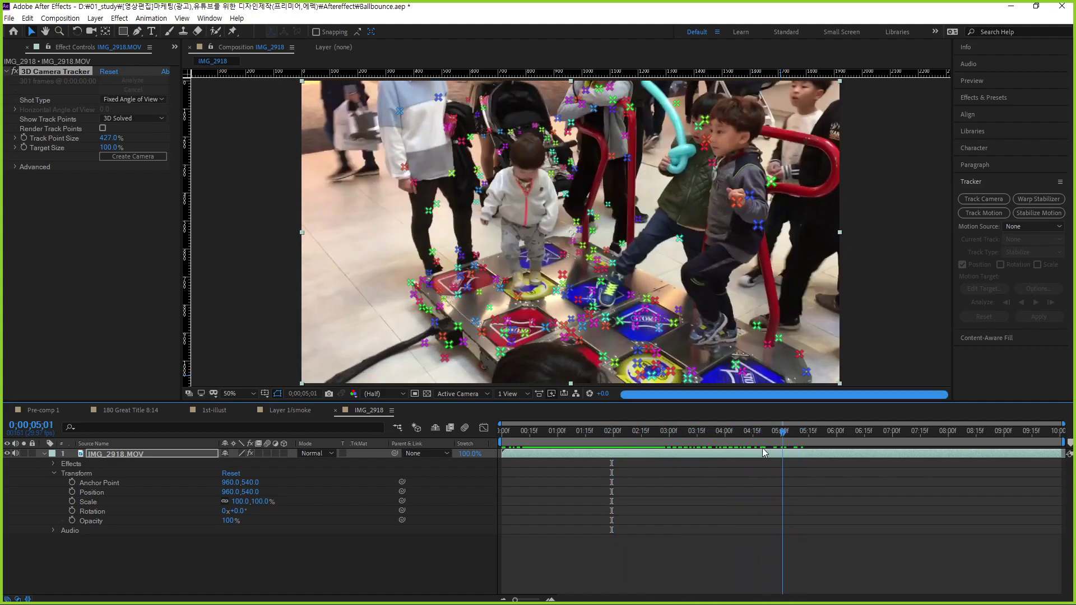
{"action": "mouse_move", "coordinate": [751, 440]}
{"action": "left_mouse_down"}
{"action": "mouse_move", "coordinate": [514, 424]}
{"action": "mouse_move", "coordinate": [547, 432]}
{"action": "left_mouse_up"}
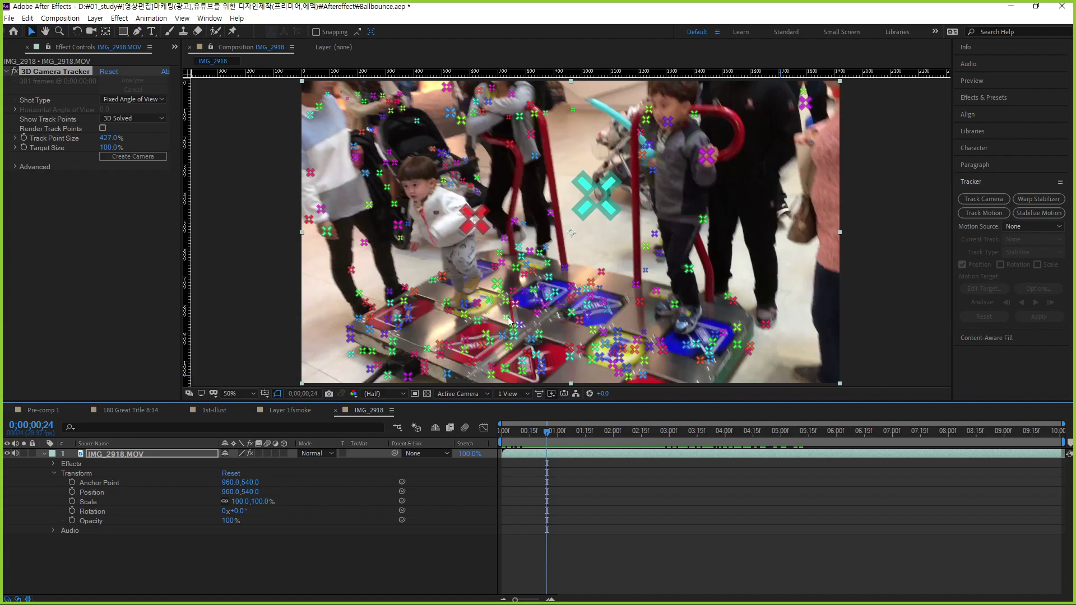
Select three solved track points on the dance pad to place the target there
{"action": "left_click", "coordinate": [559, 338]}
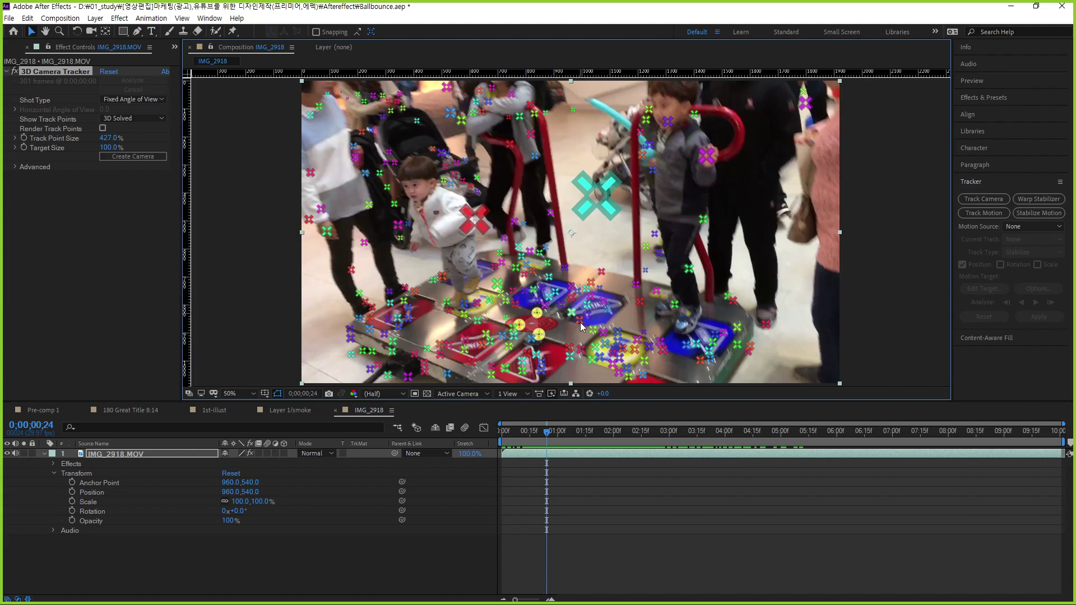
{"action": "right_click", "coordinate": [535, 322]}
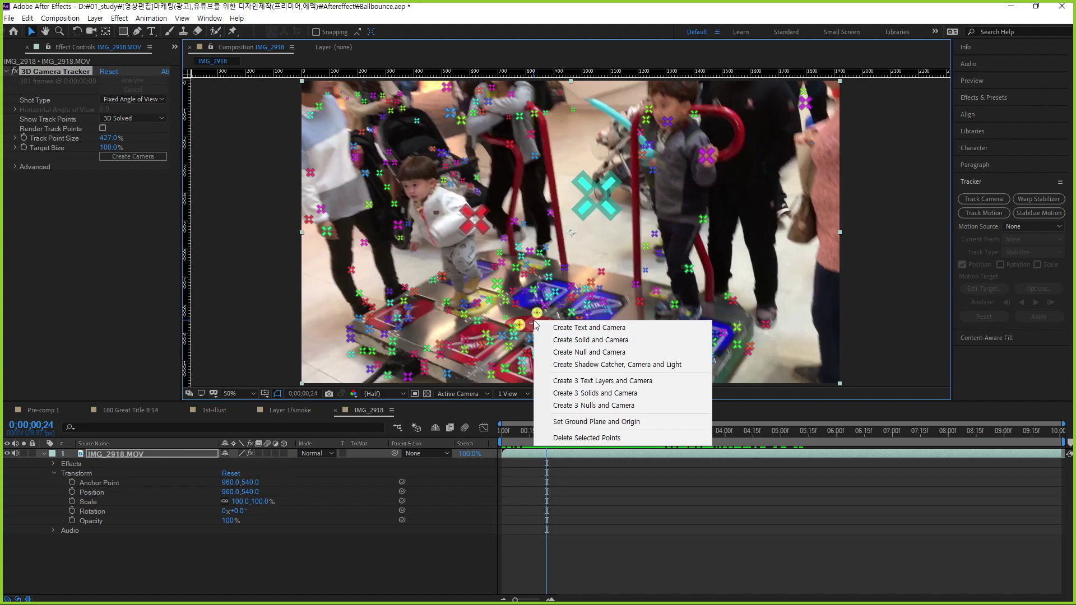
{"action": "left_click", "coordinate": [610, 358]}
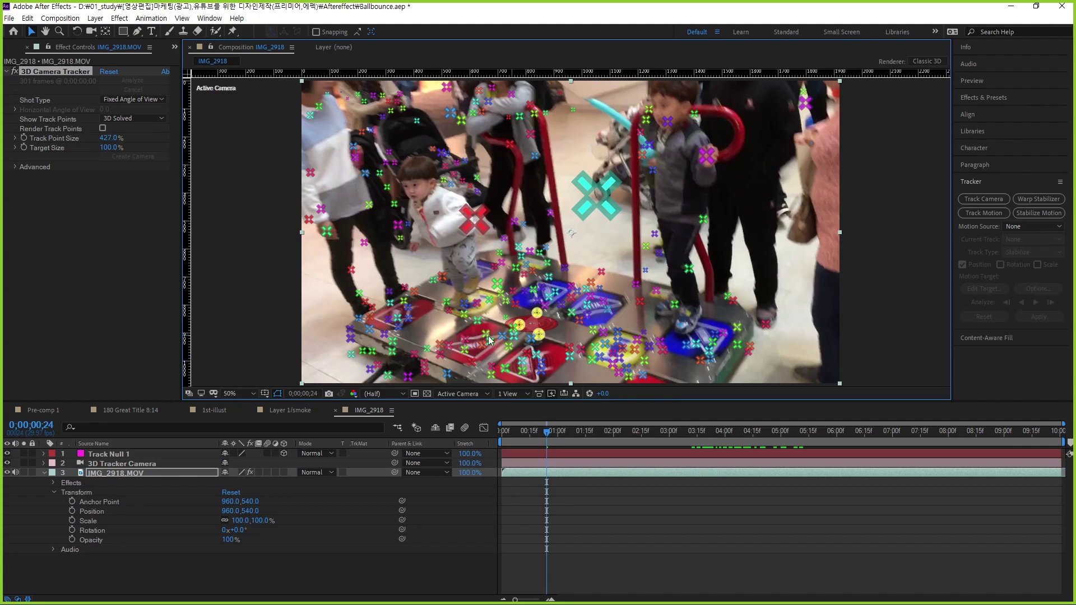
{"action": "left_click", "coordinate": [102, 456]}
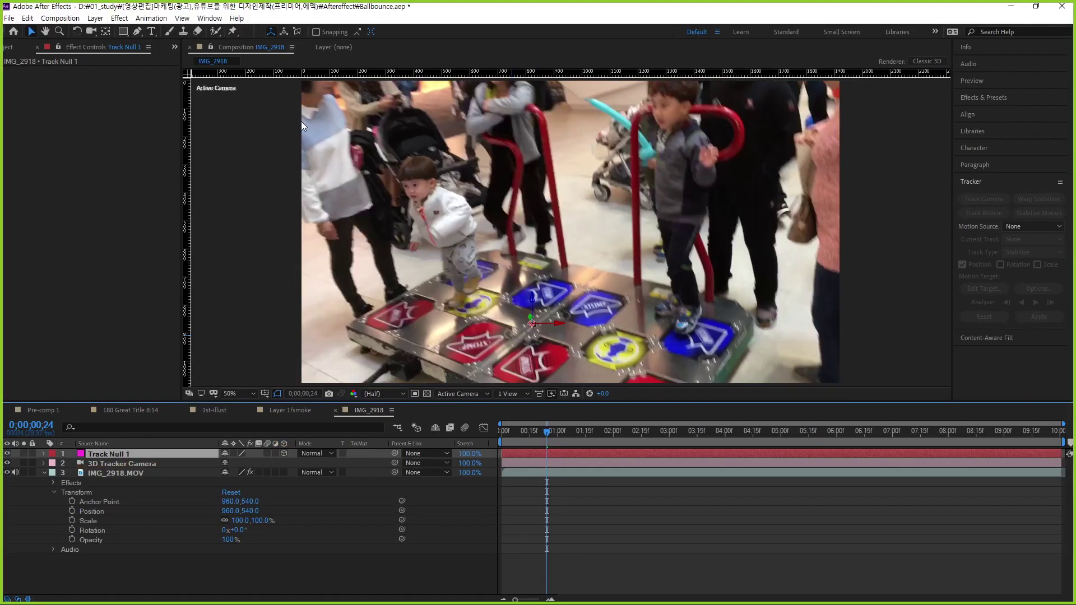
{"action": "mouse_move", "coordinate": [544, 428]}
{"action": "left_mouse_down"}
{"action": "mouse_move", "coordinate": [638, 456]}
{"action": "mouse_move", "coordinate": [504, 465]}
{"action": "mouse_move", "coordinate": [496, 476]}
{"action": "left_mouse_up"}
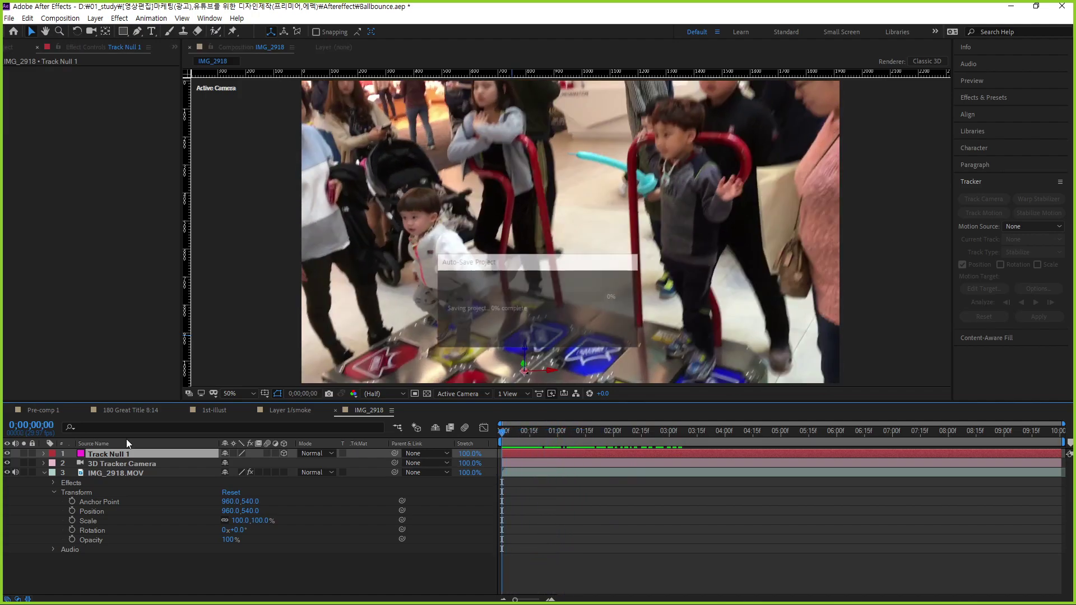
{"action": "left_click", "coordinate": [115, 465]}
{"action": "left_click", "coordinate": [113, 455]}
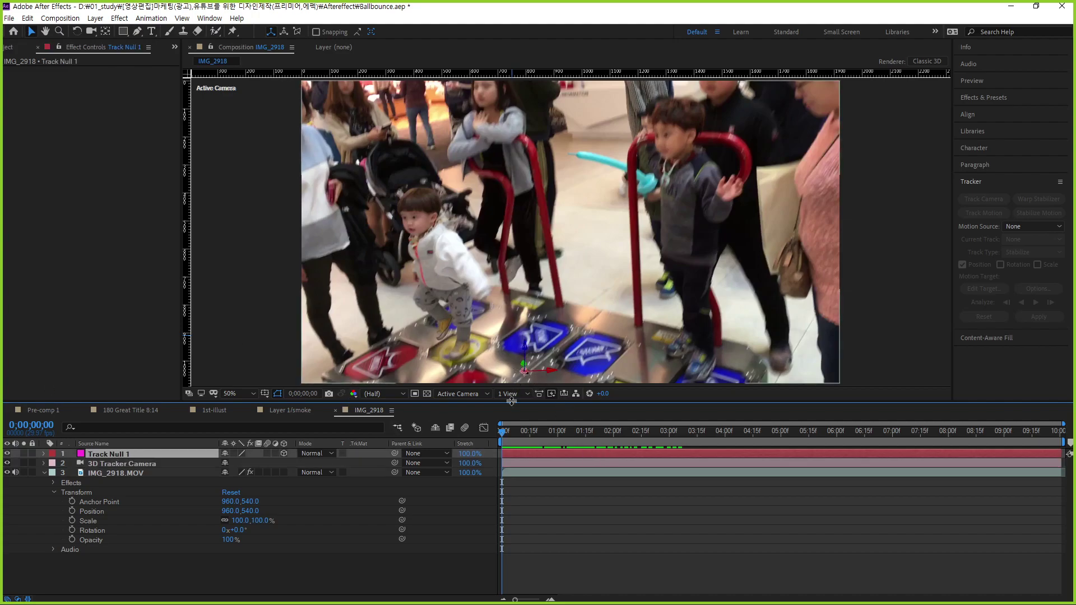
{"action": "left_click_drag", "start_coordinate": [503, 433], "coordinate": [716, 461]}
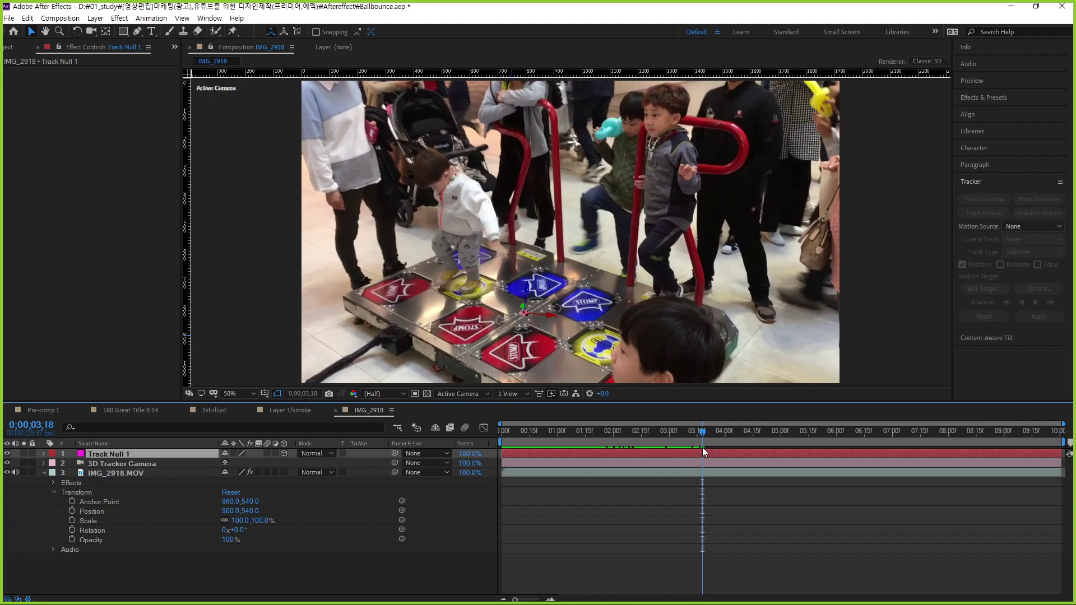
{"action": "mouse_move", "coordinate": [702, 434]}
{"action": "left_mouse_down"}
{"action": "mouse_move", "coordinate": [490, 462]}
{"action": "mouse_move", "coordinate": [587, 462]}
{"action": "left_mouse_up"}
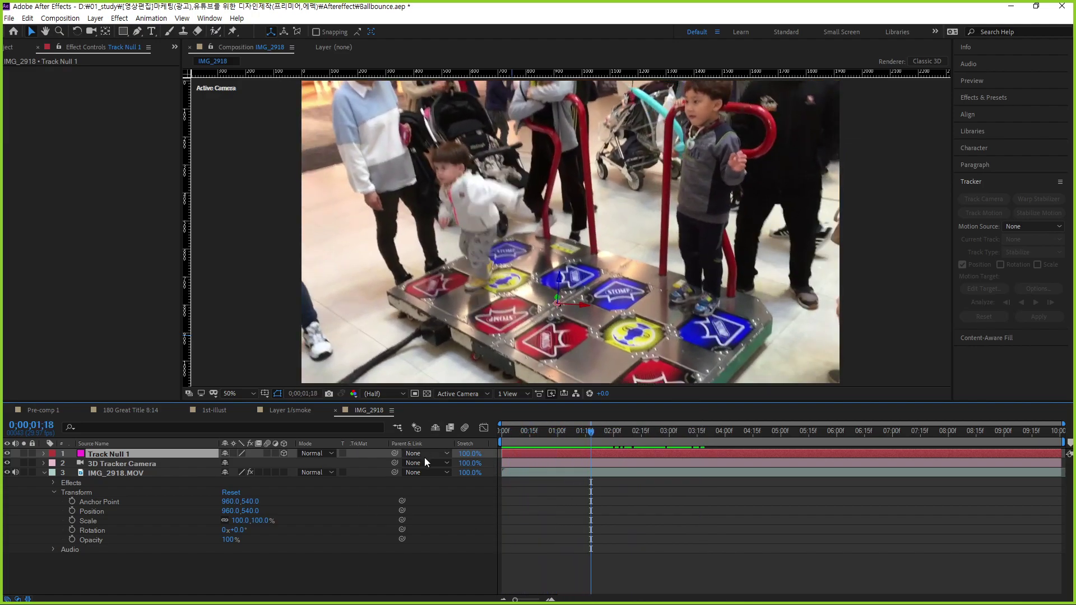
{"action": "left_click", "coordinate": [362, 566]}
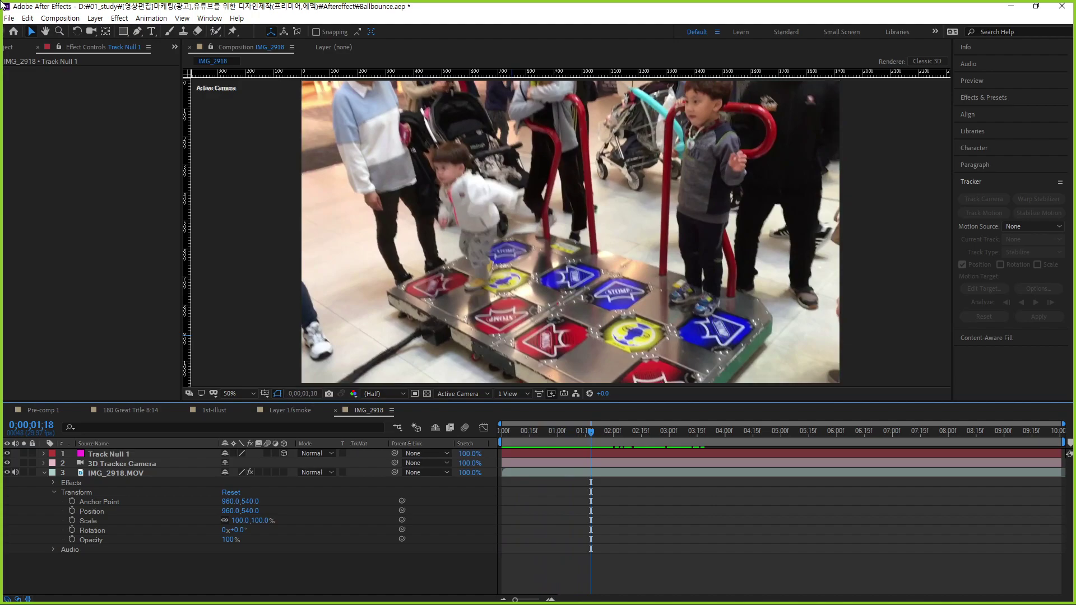
Create a text layer over the dance pad reading 'PUMP GAME'
{"action": "left_click", "coordinate": [151, 31]}
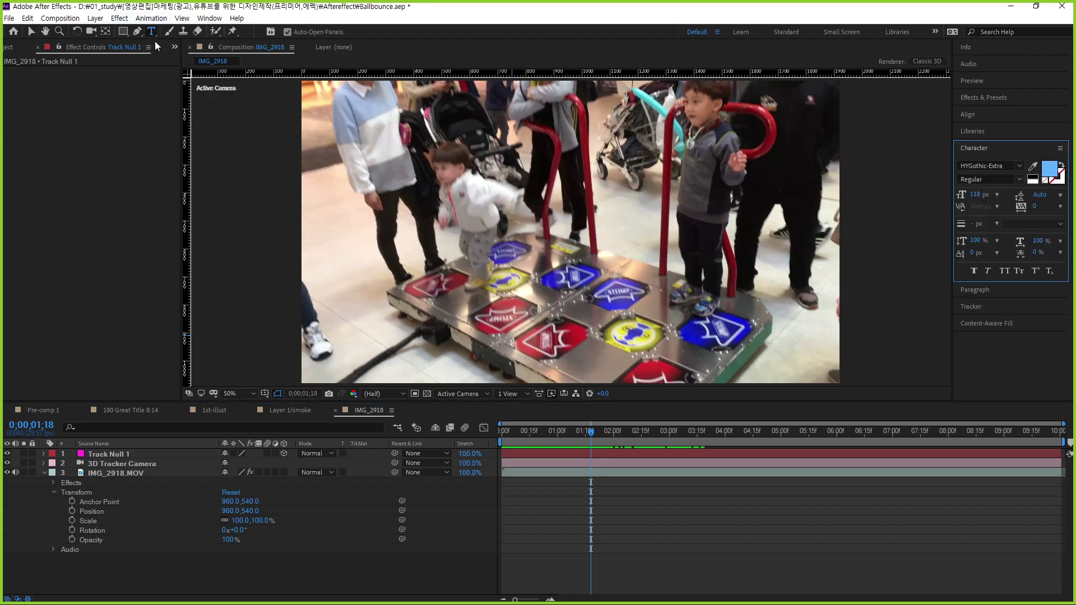
{"action": "left_click", "coordinate": [532, 276]}
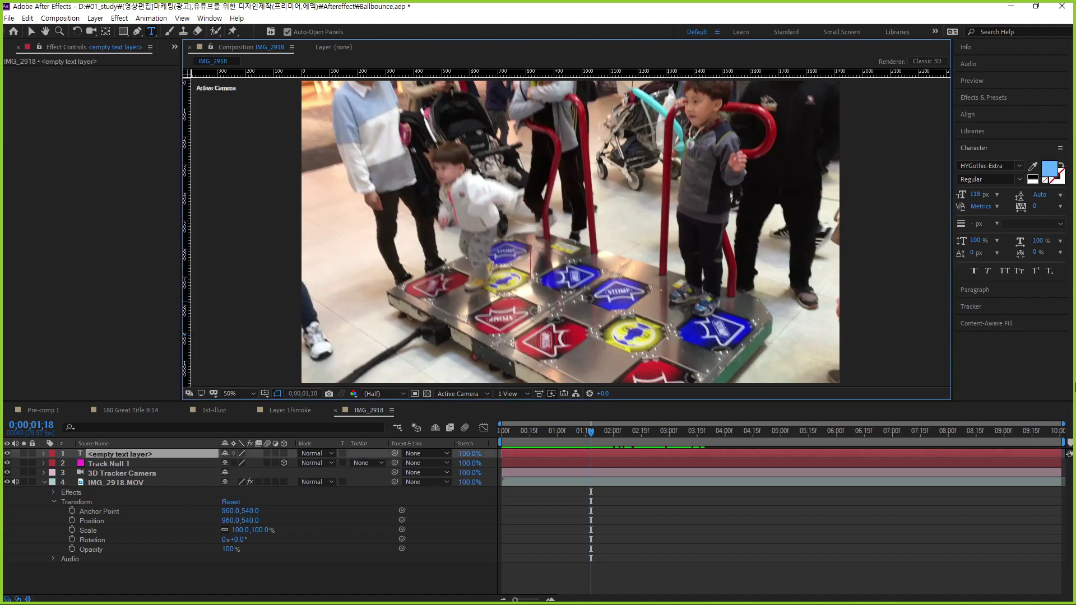
{"action": "type", "text": "PU"}
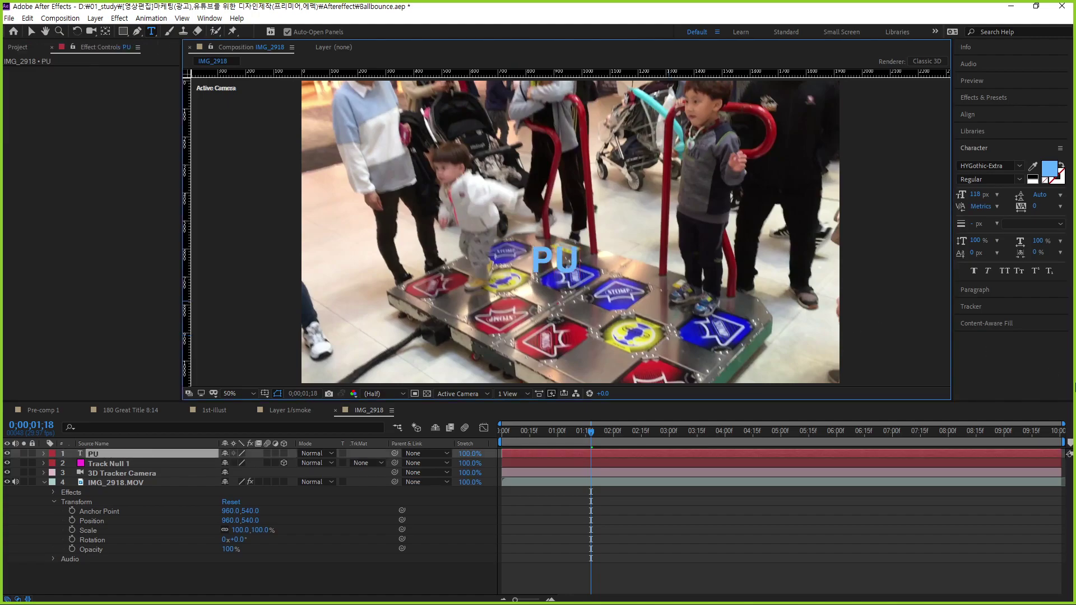
{"action": "type", "text": "MP"}
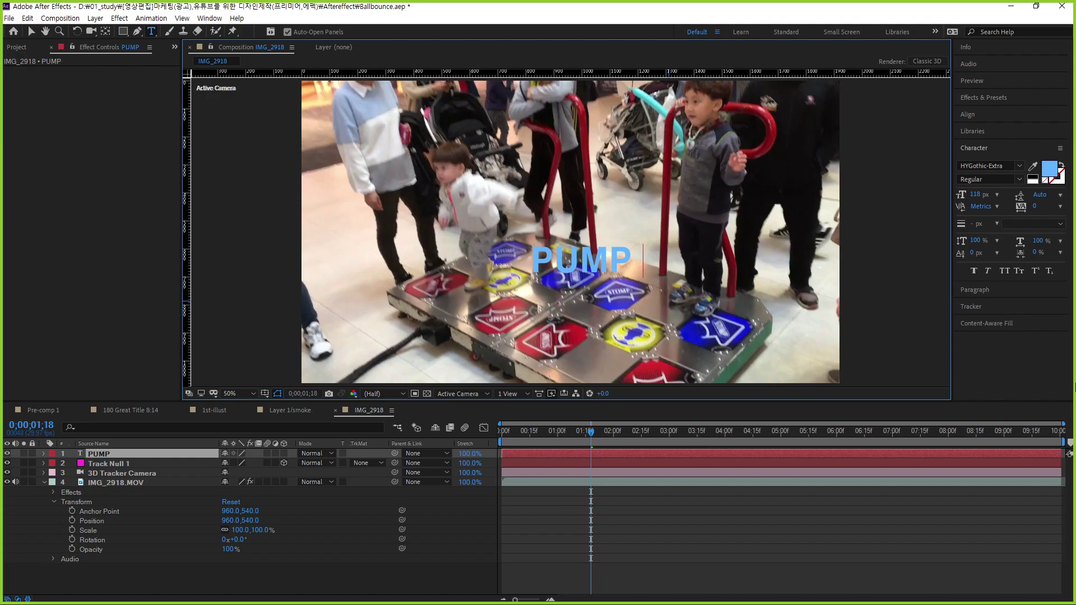
{"action": "type", "text": " GAME"}
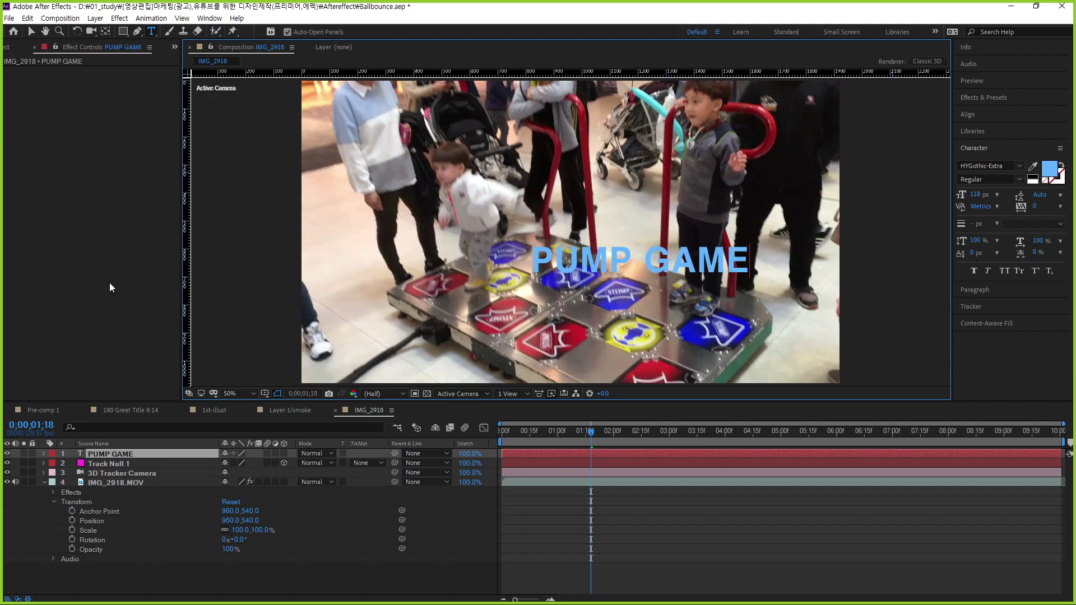
Set the PUMP GAME text fill to red FF0000 and drag it left and down over the pad
{"action": "left_click", "coordinate": [32, 31]}
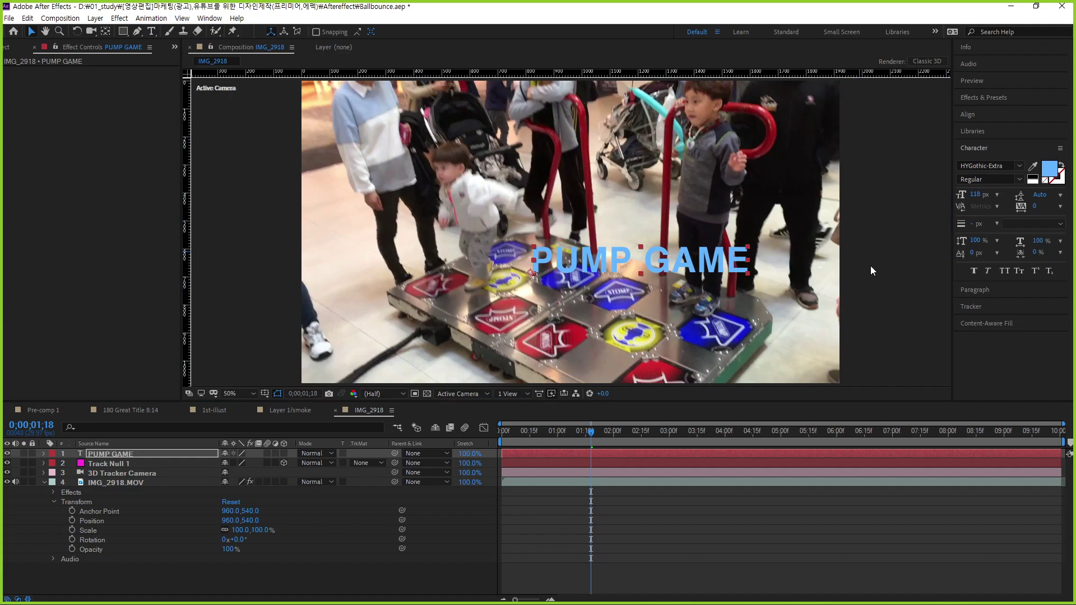
{"action": "left_click", "coordinate": [1034, 173]}
{"action": "left_click", "coordinate": [1033, 178]}
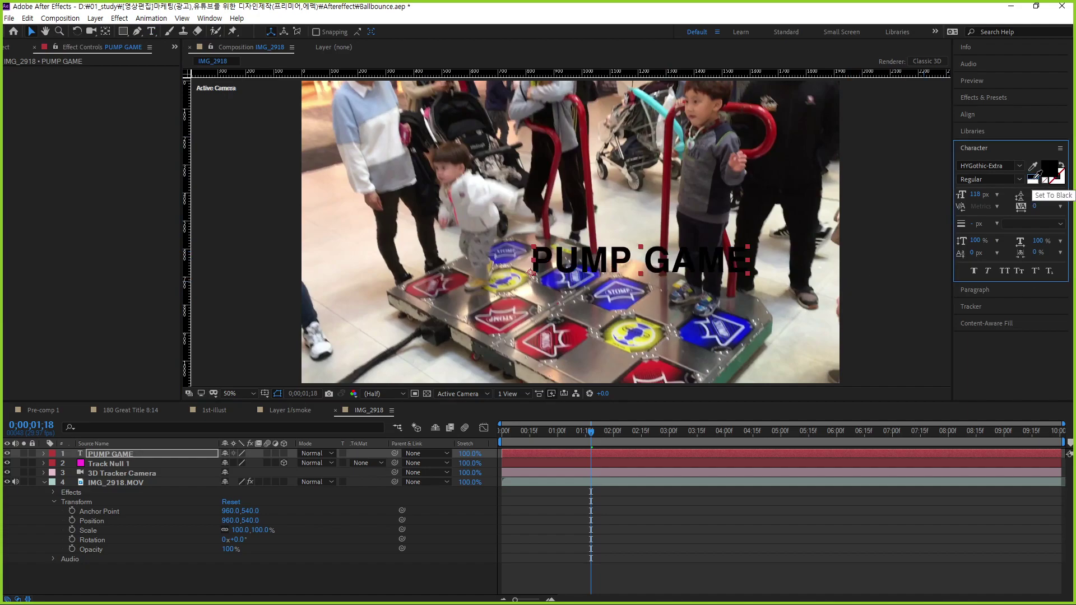
{"action": "left_click", "coordinate": [1054, 178]}
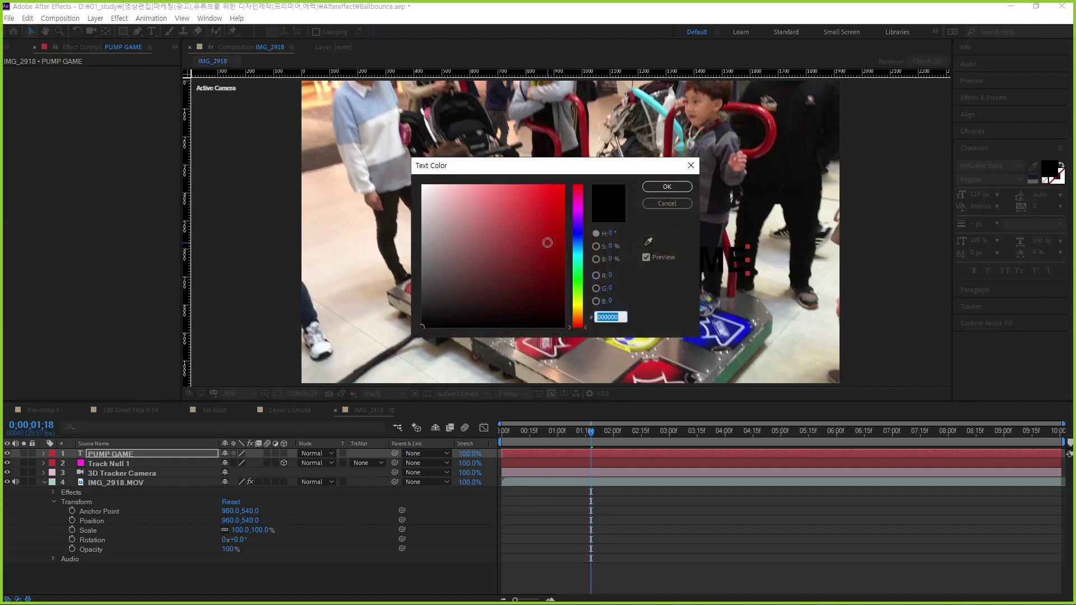
{"action": "left_click", "coordinate": [564, 185]}
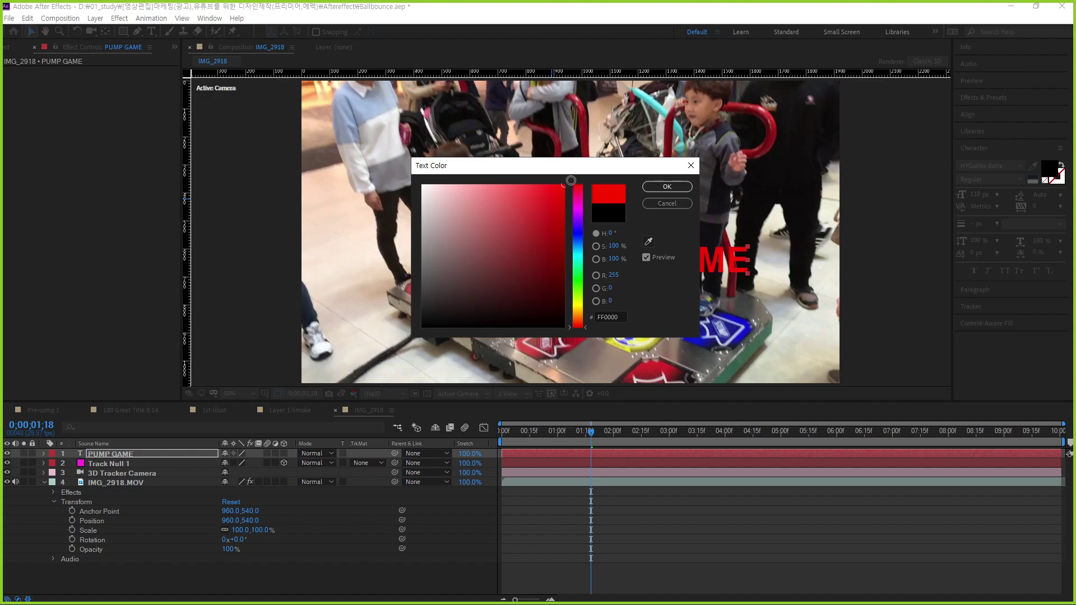
{"action": "left_click", "coordinate": [668, 188]}
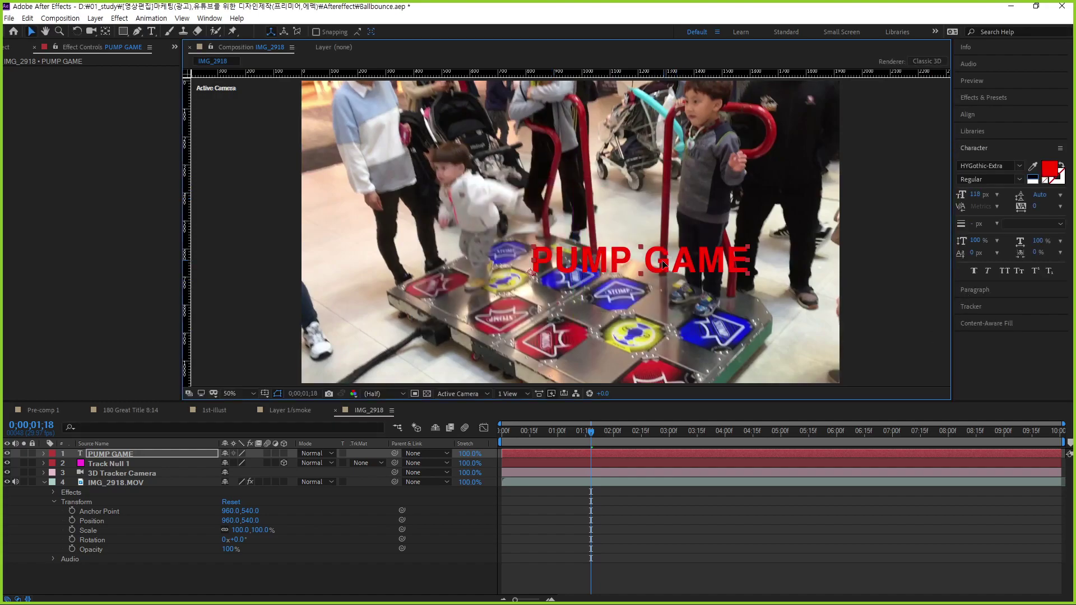
{"action": "mouse_move", "coordinate": [668, 267]}
{"action": "left_mouse_down"}
{"action": "mouse_move", "coordinate": [605, 280]}
{"action": "mouse_move", "coordinate": [583, 271]}
{"action": "left_mouse_up"}
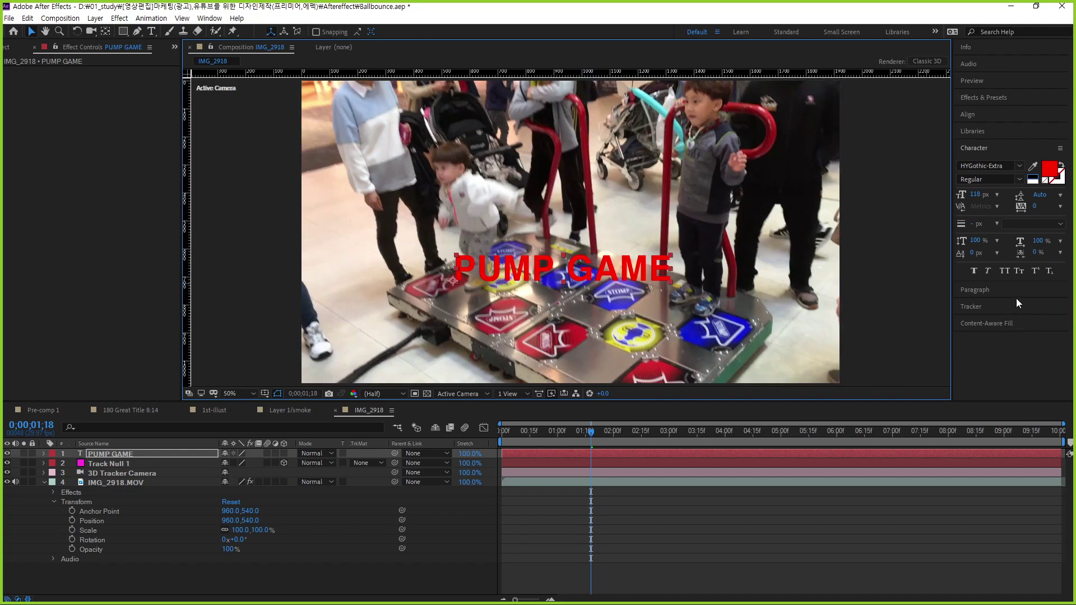
Center-align the PUMP GAME text and drag it right and down to the pad's centre
{"action": "left_click", "coordinate": [981, 292]}
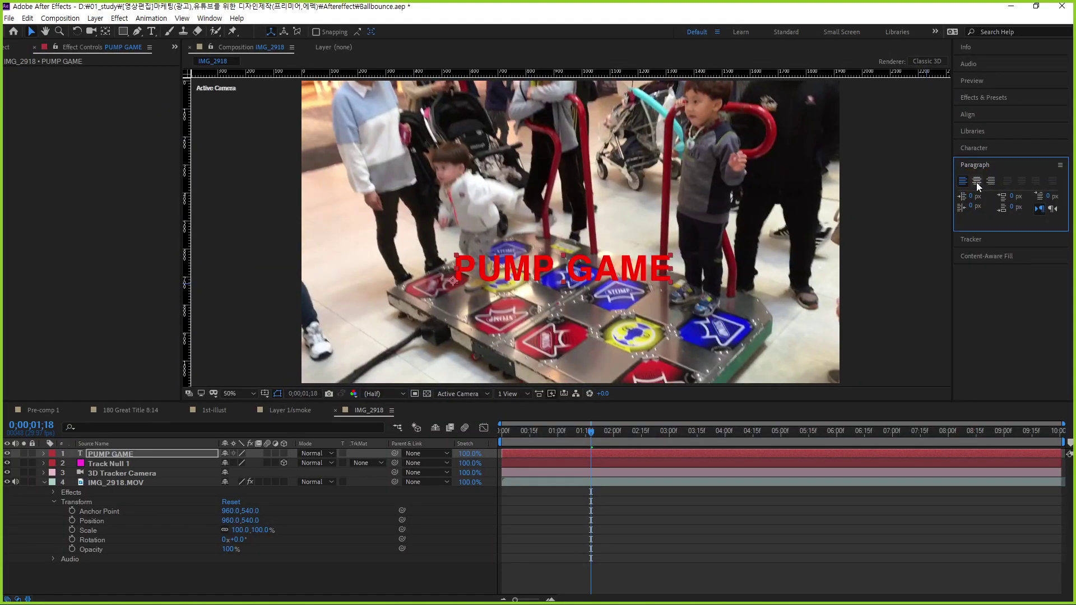
{"action": "left_click", "coordinate": [977, 181]}
{"action": "mouse_move", "coordinate": [452, 280]}
{"action": "left_mouse_down"}
{"action": "mouse_move", "coordinate": [584, 294]}
{"action": "mouse_move", "coordinate": [592, 306]}
{"action": "left_mouse_up"}
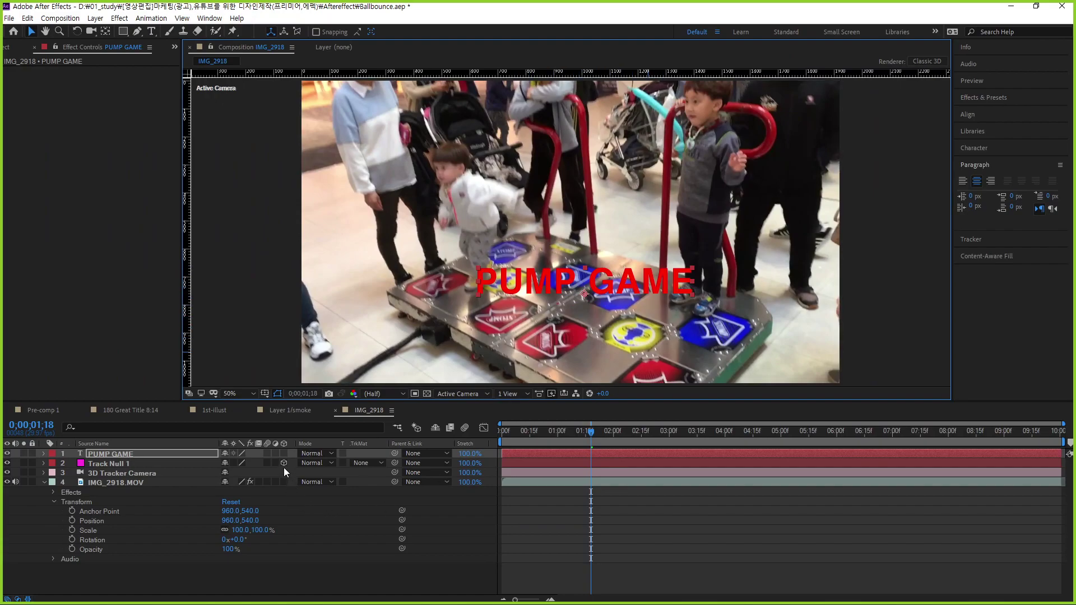
Make PUMP GAME a 3D layer, preview the footage from frame 0, and select Track Null 1
{"action": "left_click", "coordinate": [138, 453]}
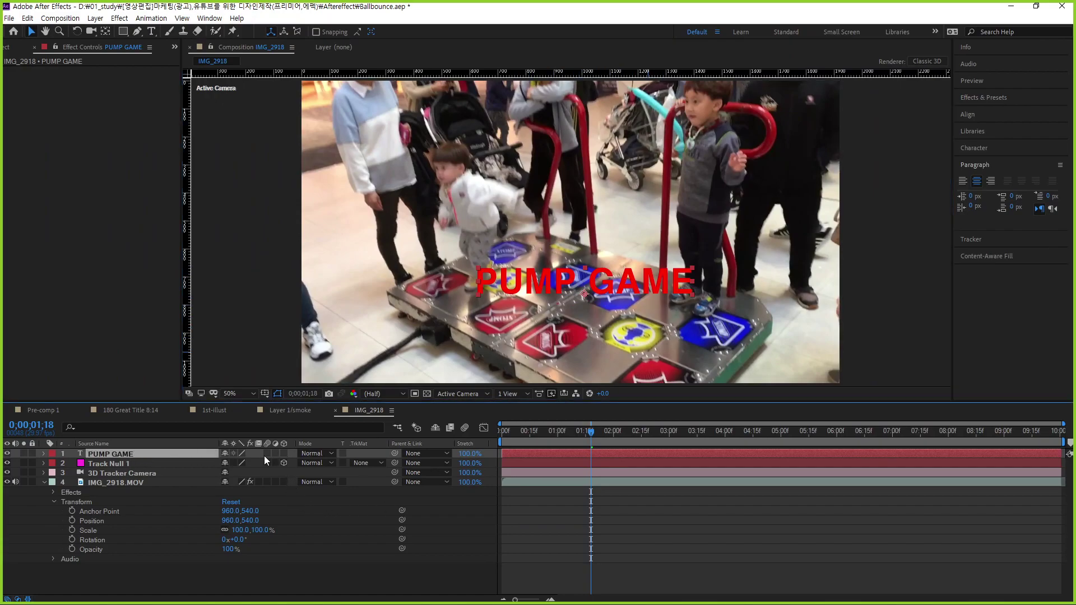
{"action": "left_click", "coordinate": [283, 453]}
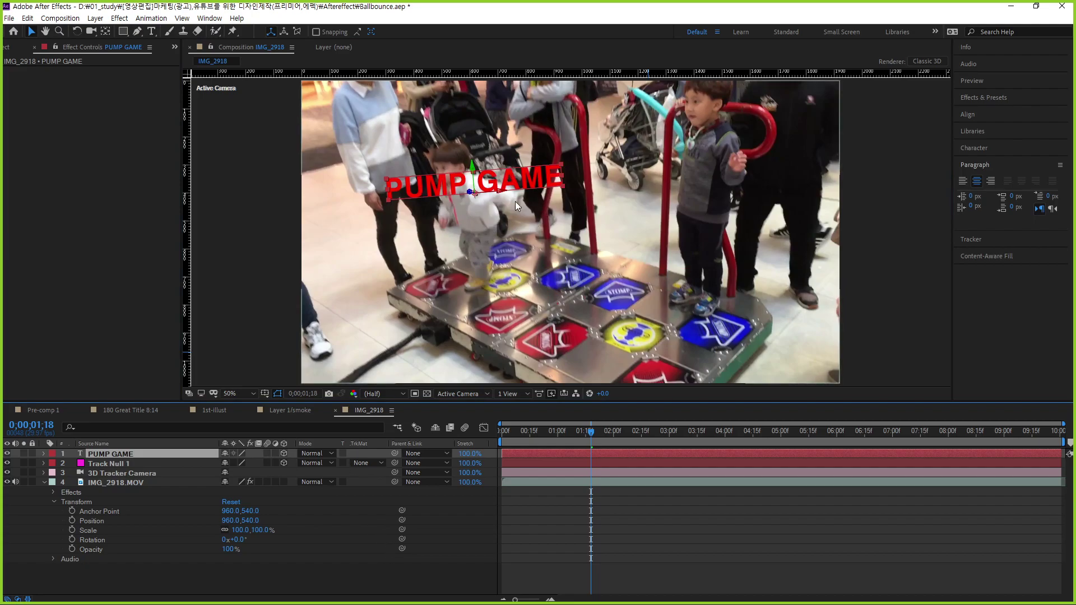
{"action": "left_click_drag", "start_coordinate": [593, 432], "coordinate": [493, 432]}
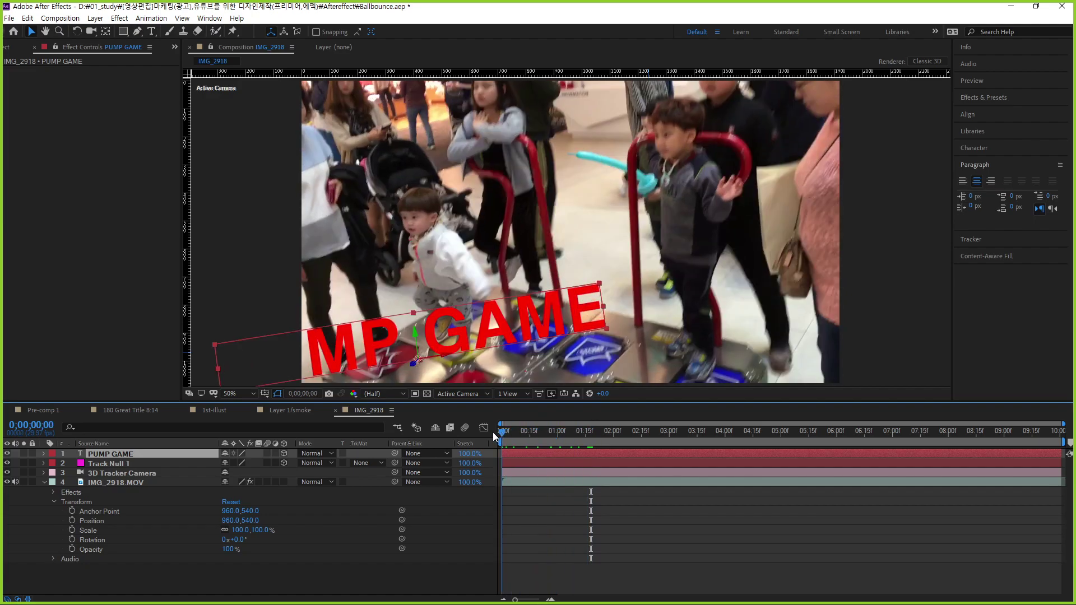
{"action": "key", "text": "space"}
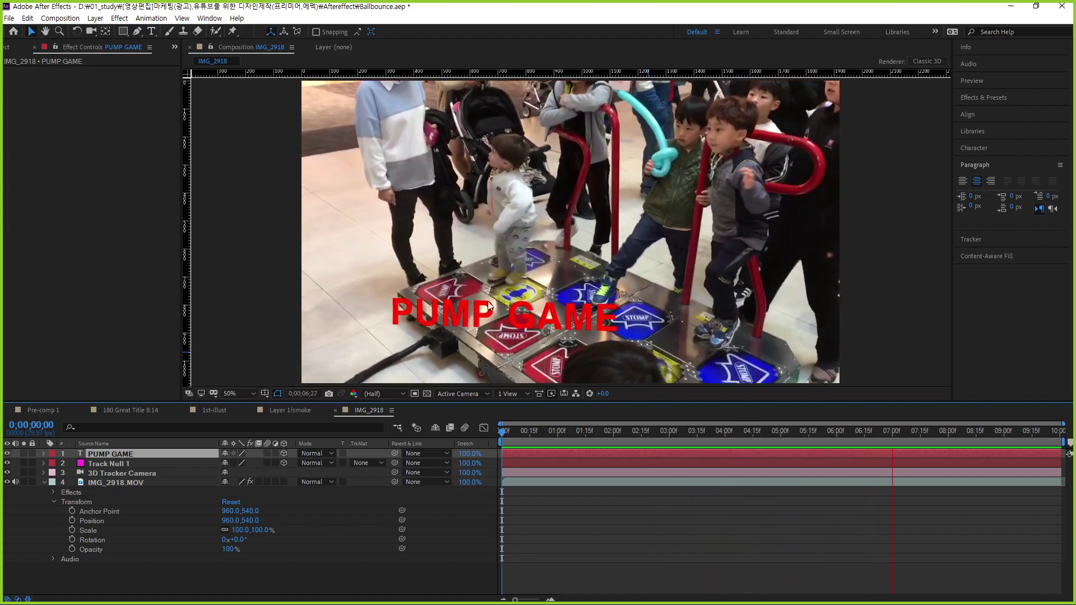
{"action": "key", "text": "space"}
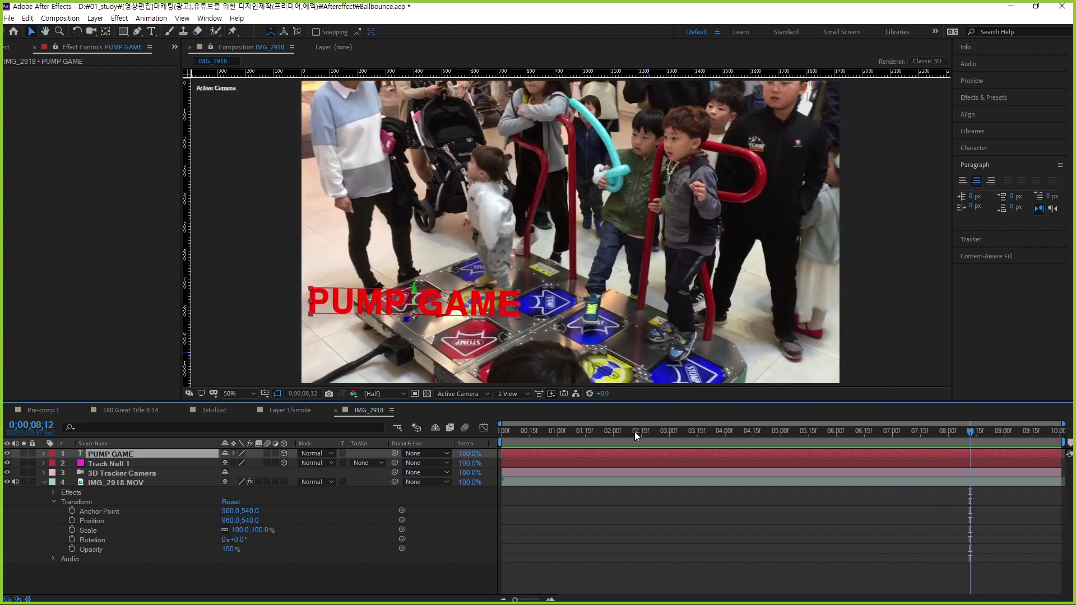
{"action": "key", "text": "space"}
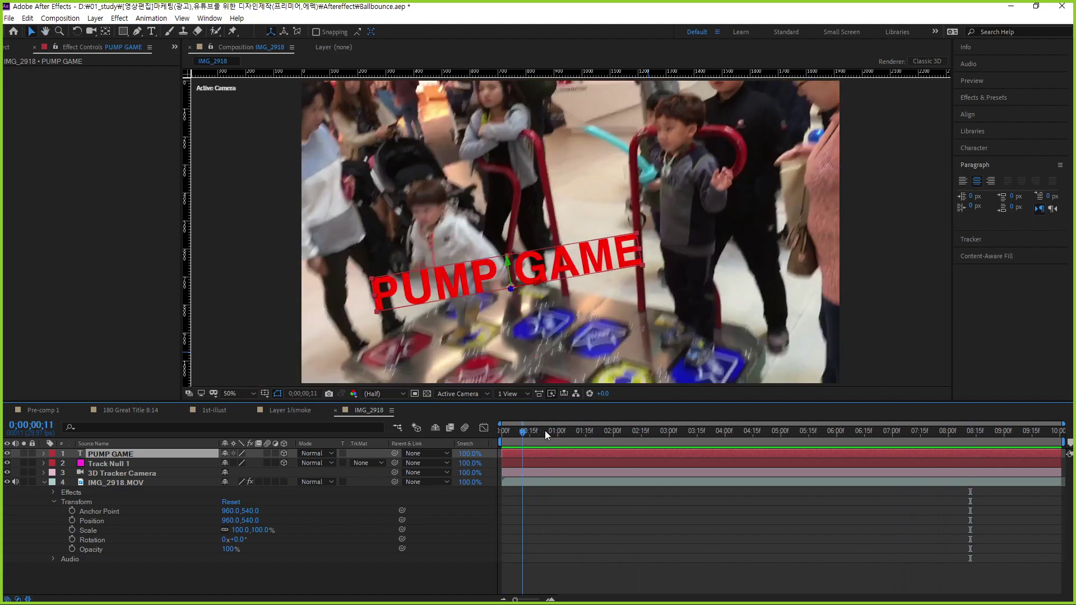
{"action": "left_click", "coordinate": [110, 462]}
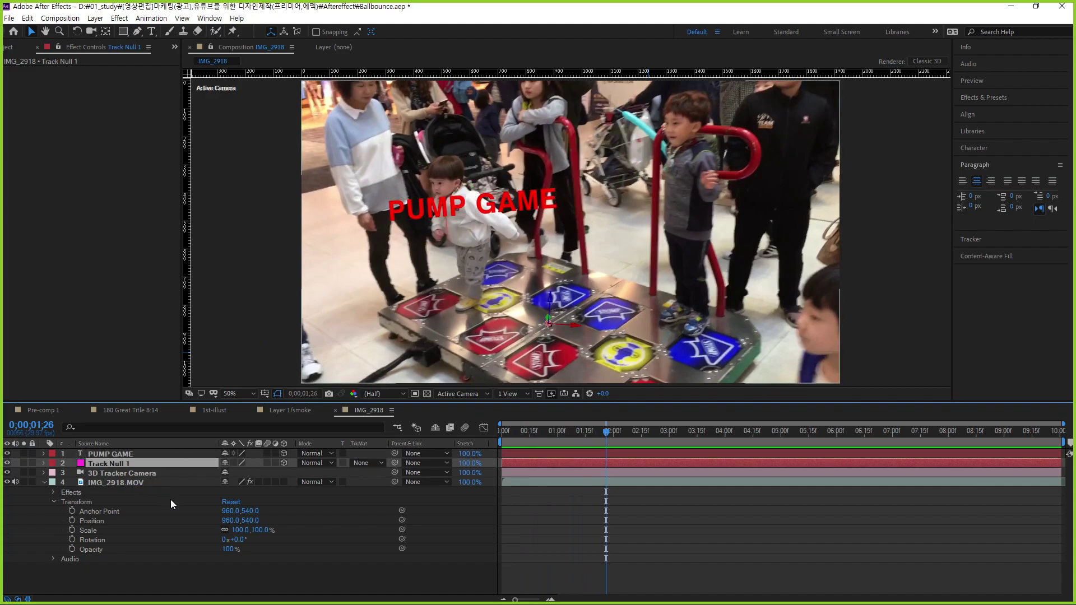
Show both layers' Position and paste Track Null 1's X value 815.6 into PUMP GAME
{"action": "key", "text": "p"}
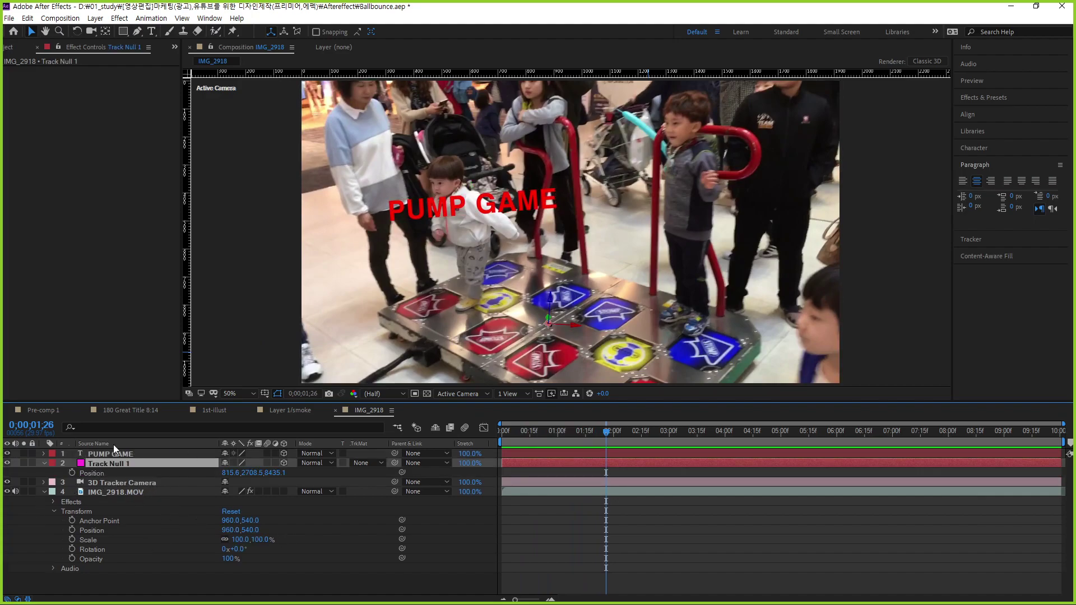
{"action": "left_click", "coordinate": [126, 454]}
{"action": "key", "text": "p"}
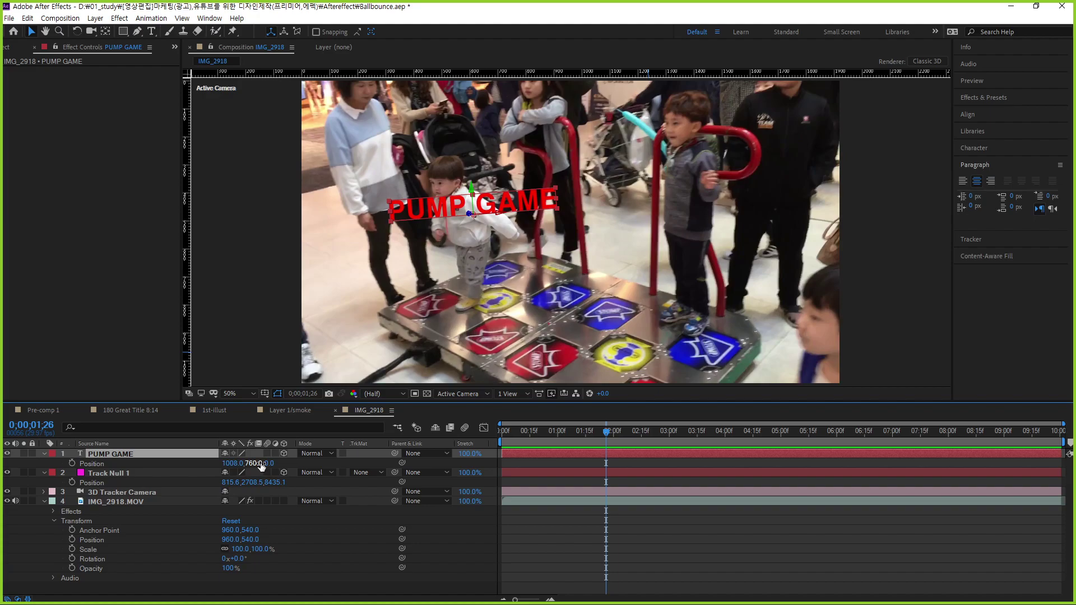
{"action": "left_click", "coordinate": [227, 483]}
{"action": "key", "text": "ctrl+c"}
{"action": "left_click", "coordinate": [230, 463]}
{"action": "key", "text": "ctrl+v"}
{"action": "key", "text": "Return"}
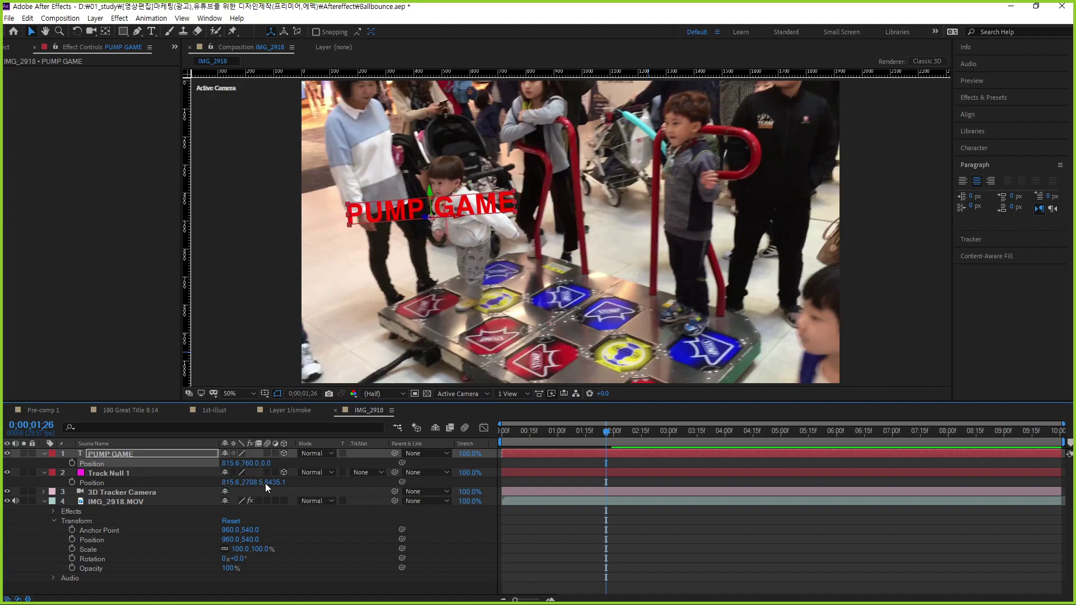
Copy the null's Y and Z values (2708.5, 8435.1) into PUMP GAME's Position
{"action": "left_click", "coordinate": [257, 482]}
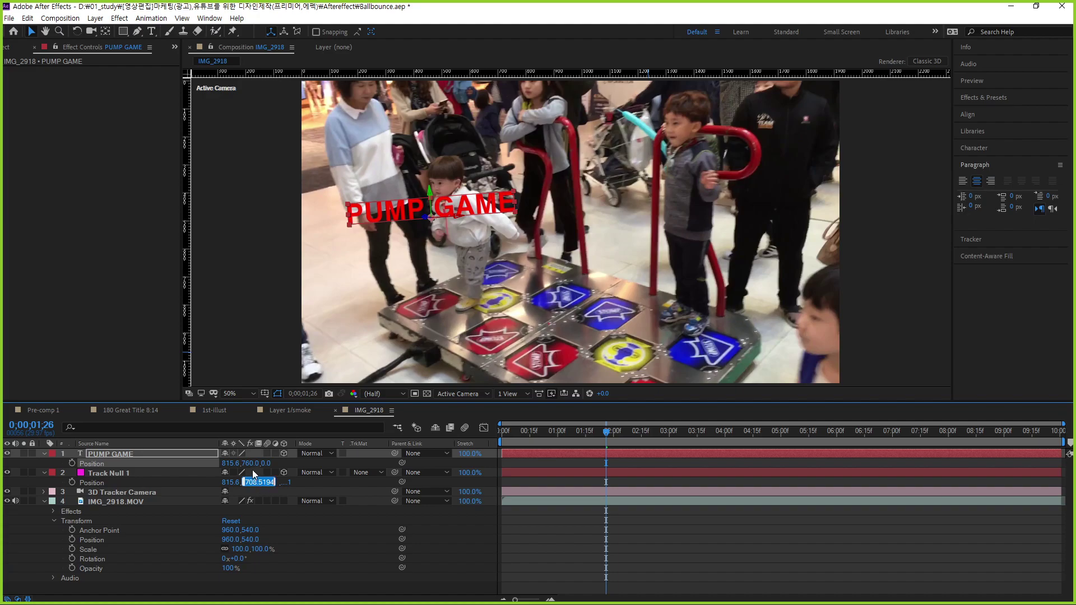
{"action": "key", "text": "ctrl+c"}
{"action": "left_click", "coordinate": [250, 464]}
{"action": "key", "text": "ctrl+v"}
{"action": "key", "text": "Return"}
{"action": "left_click", "coordinate": [279, 482]}
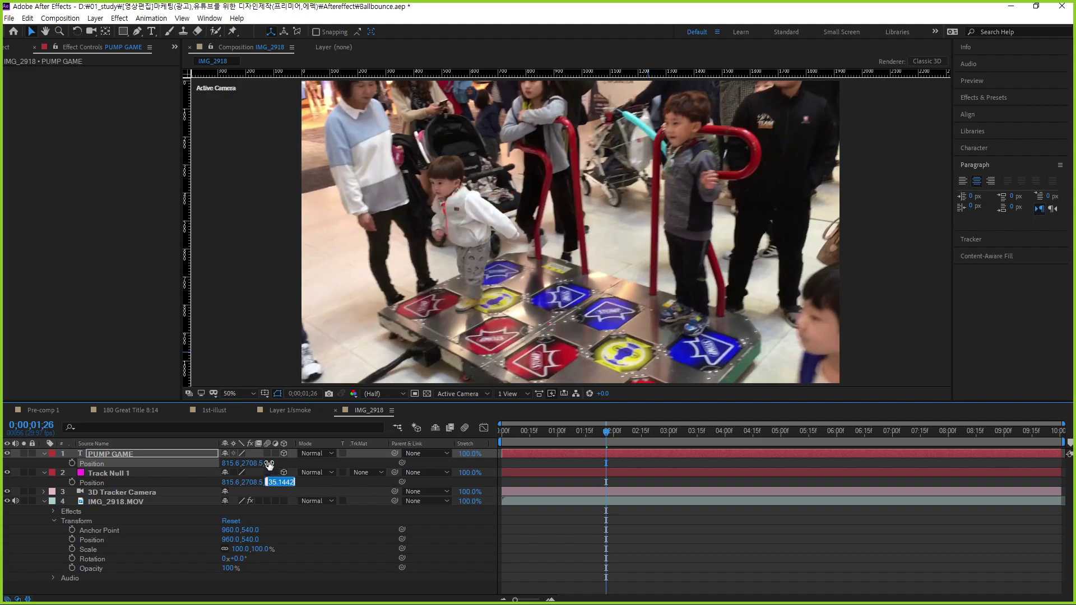
{"action": "key", "text": "Return"}
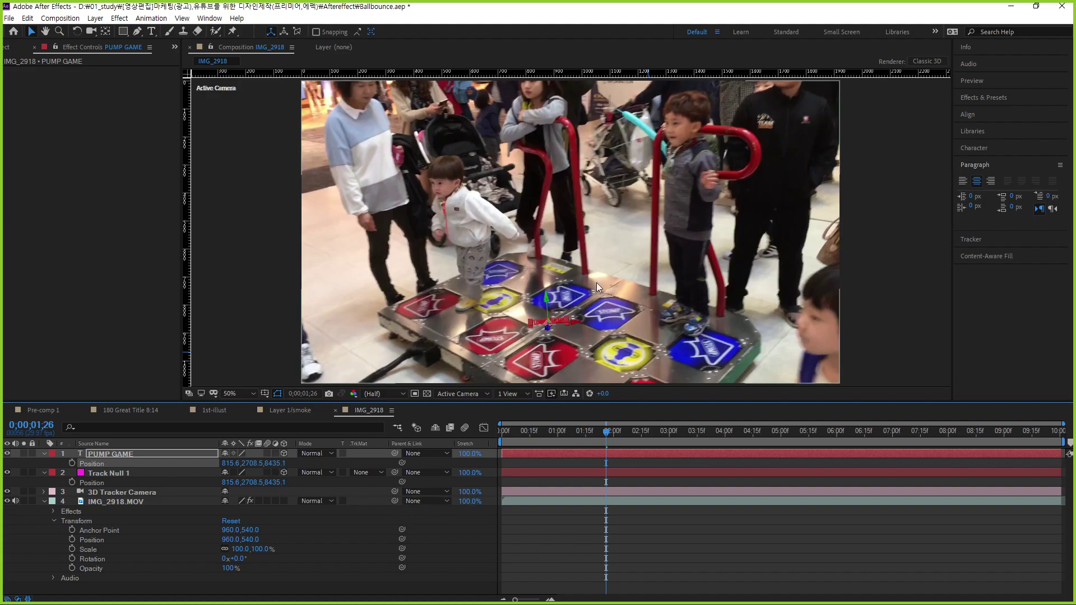
Zoom the viewer, scrub to 0;00;01;20 to check the tracked text, and finish the layer-name edit
{"action": "scroll", "coordinate": [549, 354], "scroll_direction": "up", "scroll_amount": 2}
{"action": "scroll", "coordinate": [550, 354], "scroll_direction": "up", "scroll_amount": 2}
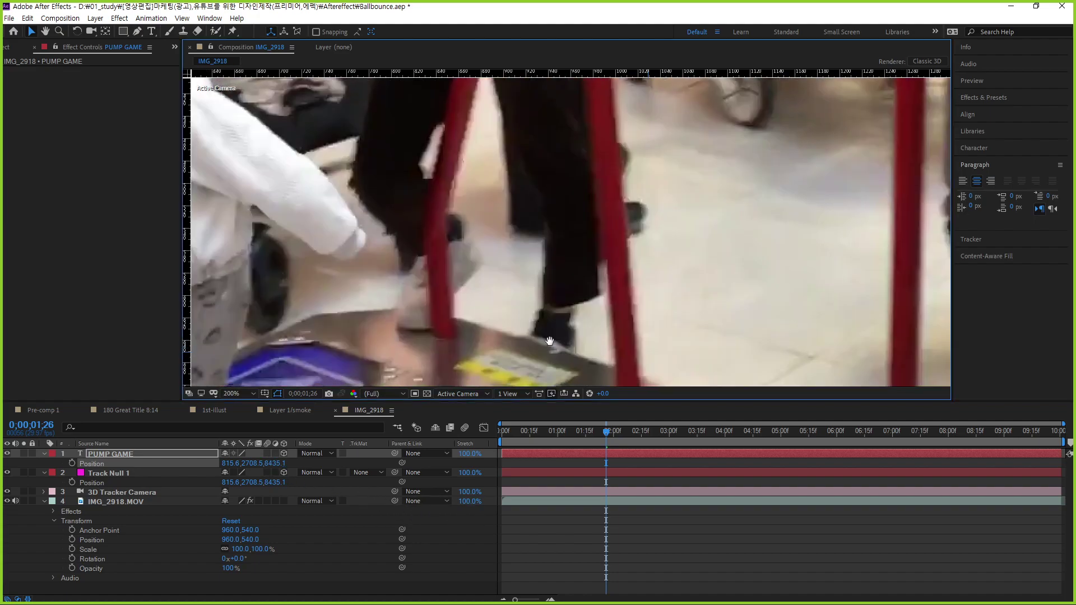
{"action": "scroll", "coordinate": [649, 143], "scroll_direction": "down", "scroll_amount": 2}
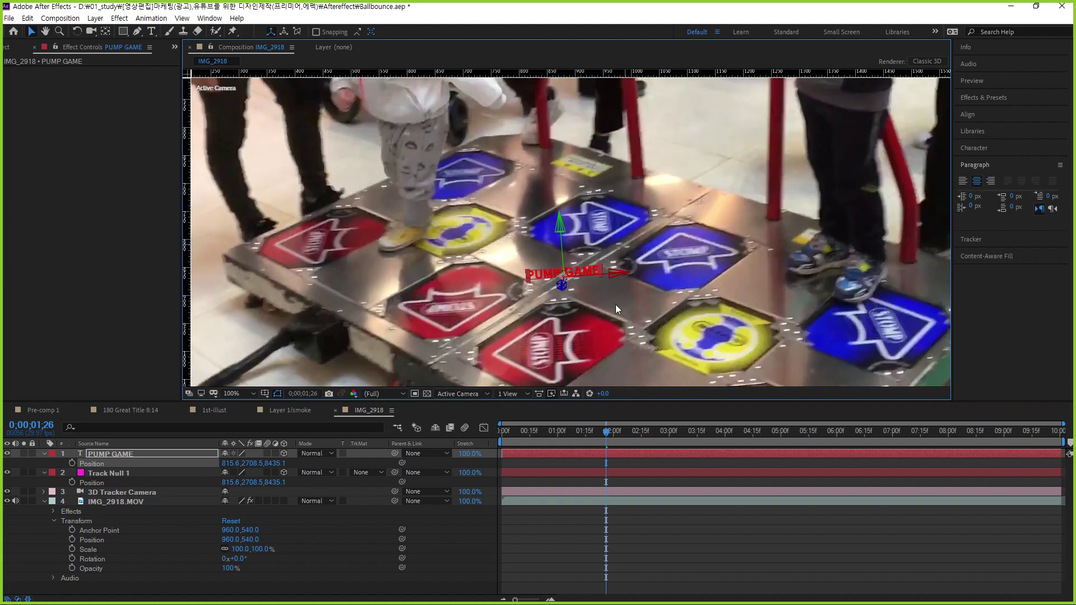
{"action": "mouse_move", "coordinate": [608, 431]}
{"action": "left_mouse_down"}
{"action": "mouse_move", "coordinate": [585, 438]}
{"action": "mouse_move", "coordinate": [597, 438]}
{"action": "left_mouse_up"}
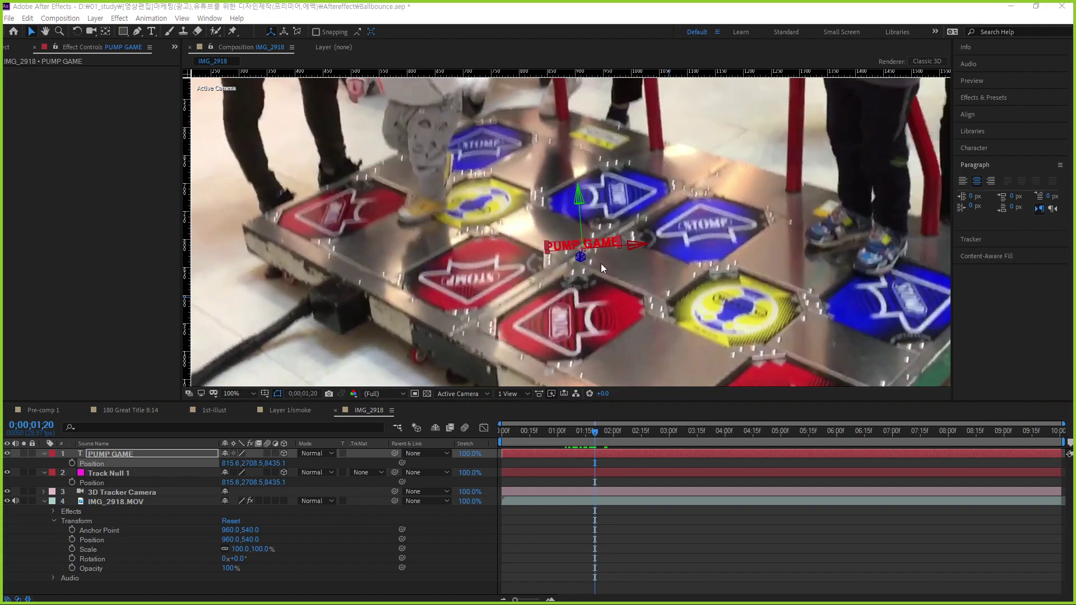
{"action": "scroll", "coordinate": [601, 263], "scroll_direction": "down", "scroll_amount": 4}
{"action": "scroll", "coordinate": [601, 263], "scroll_direction": "up", "scroll_amount": 2}
{"action": "scroll", "coordinate": [601, 264], "scroll_direction": "up", "scroll_amount": 2}
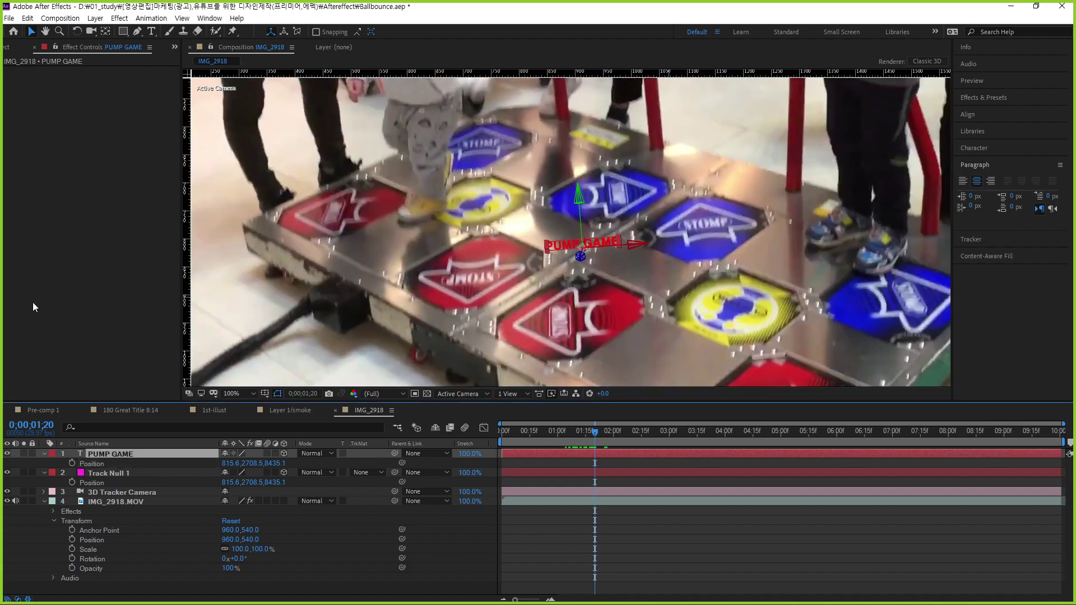
{"action": "key", "text": "Return"}
Raise PUMP GAME's font size to 185 px and its layer Scale to 134%
{"action": "left_click", "coordinate": [975, 148]}
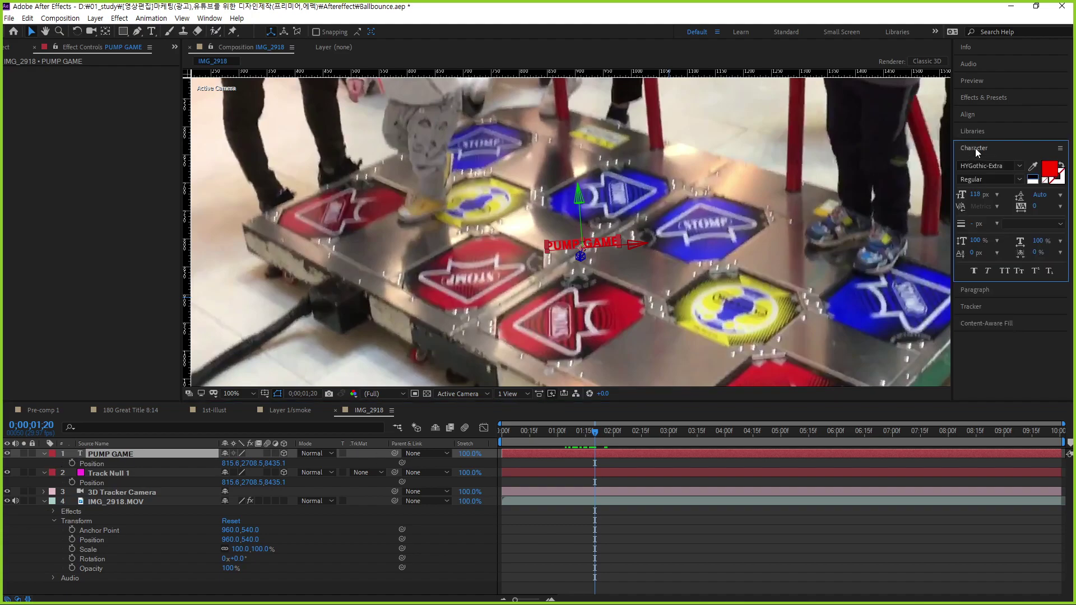
{"action": "mouse_move", "coordinate": [974, 196]}
{"action": "left_mouse_down"}
{"action": "mouse_move", "coordinate": [1037, 200]}
{"action": "mouse_move", "coordinate": [1023, 200]}
{"action": "left_mouse_up"}
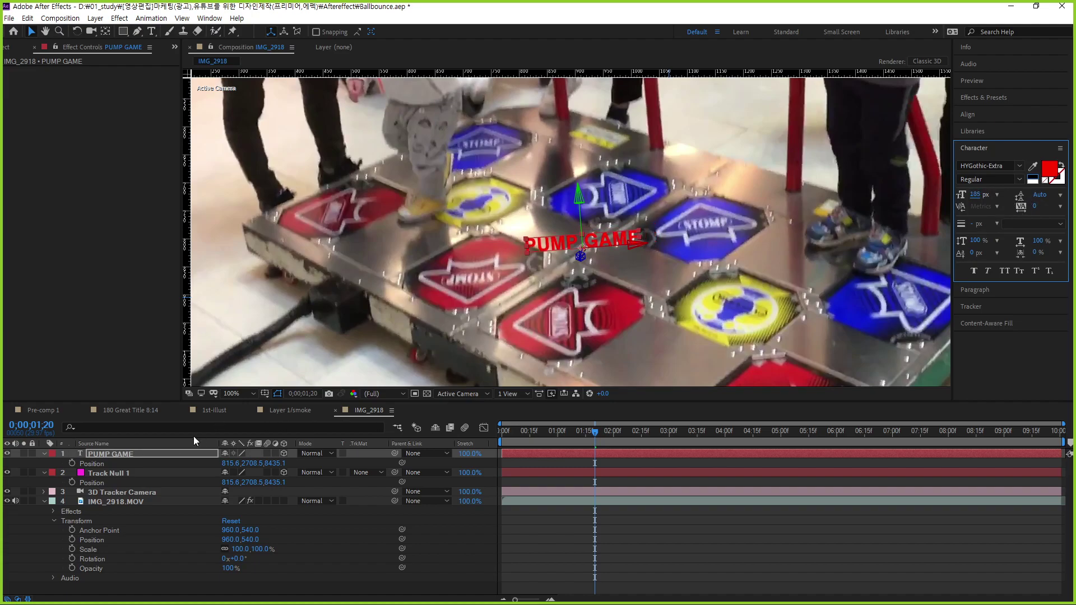
{"action": "left_click", "coordinate": [102, 461]}
{"action": "key", "text": "s"}
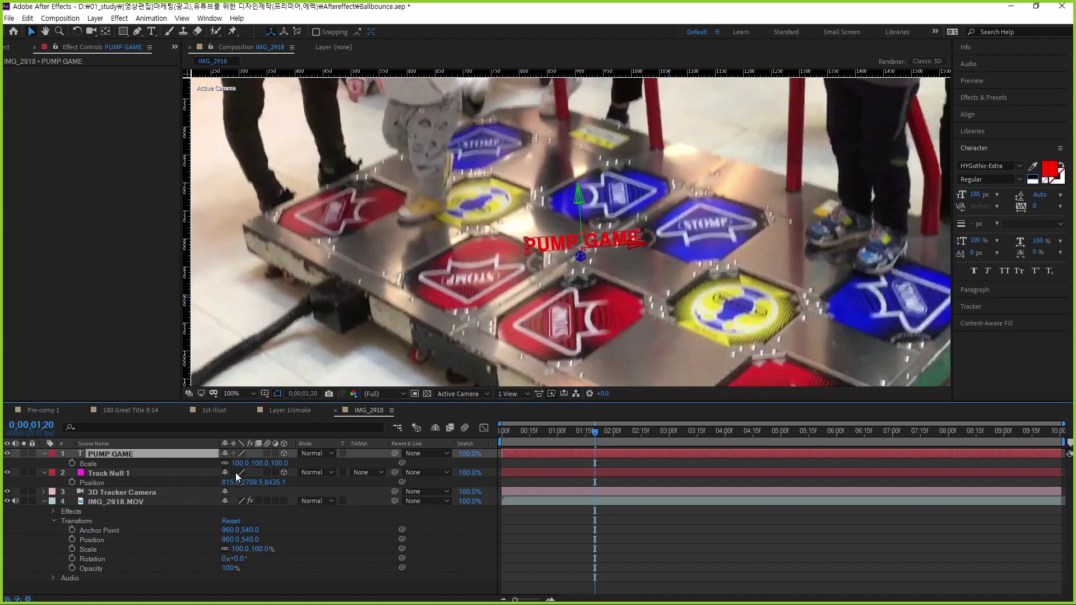
{"action": "mouse_move", "coordinate": [239, 464]}
{"action": "left_mouse_down"}
{"action": "mouse_move", "coordinate": [226, 468]}
{"action": "mouse_move", "coordinate": [256, 458]}
{"action": "left_mouse_up"}
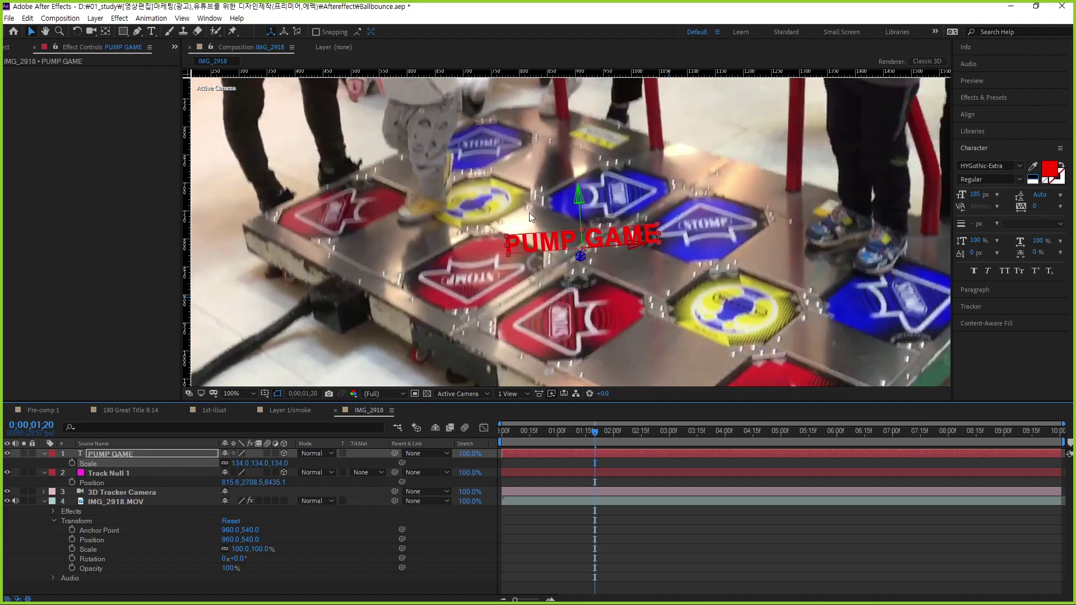
{"action": "mouse_move", "coordinate": [531, 207]}
{"action": "left_mouse_down"}
{"action": "mouse_move", "coordinate": [563, 262]}
{"action": "mouse_move", "coordinate": [696, 272]}
{"action": "left_mouse_up"}
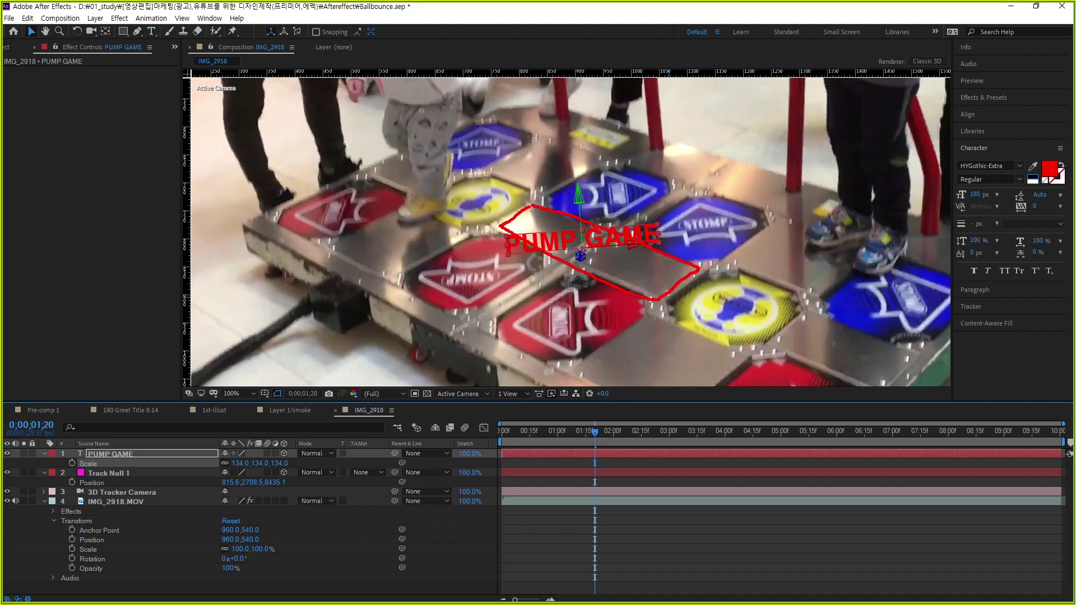
{"action": "key", "text": "Escape"}
Reveal PUMP GAME's Orientation and X, Y, Z Rotation properties and inspect them
{"action": "key", "text": "Return"}
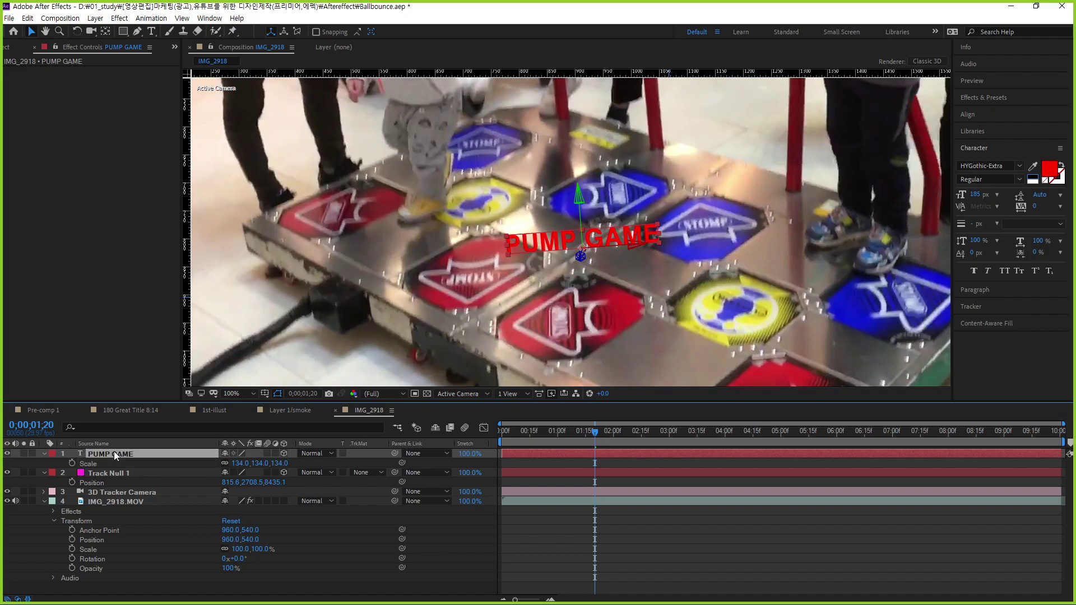
{"action": "key", "text": "r"}
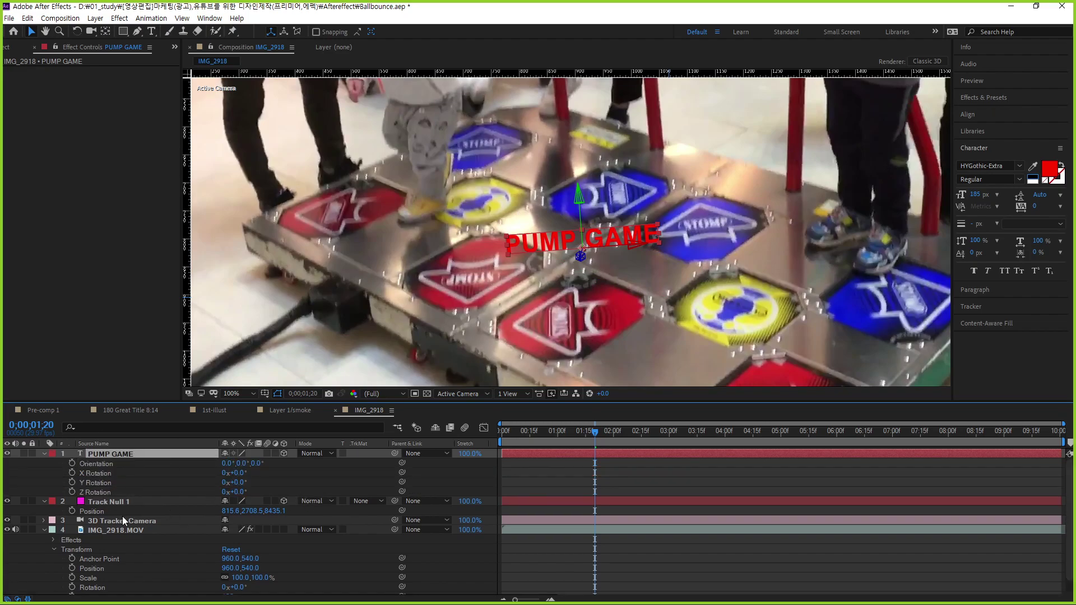
{"action": "left_click", "coordinate": [94, 463]}
{"action": "left_click", "coordinate": [102, 473]}
{"action": "left_click", "coordinate": [103, 482]}
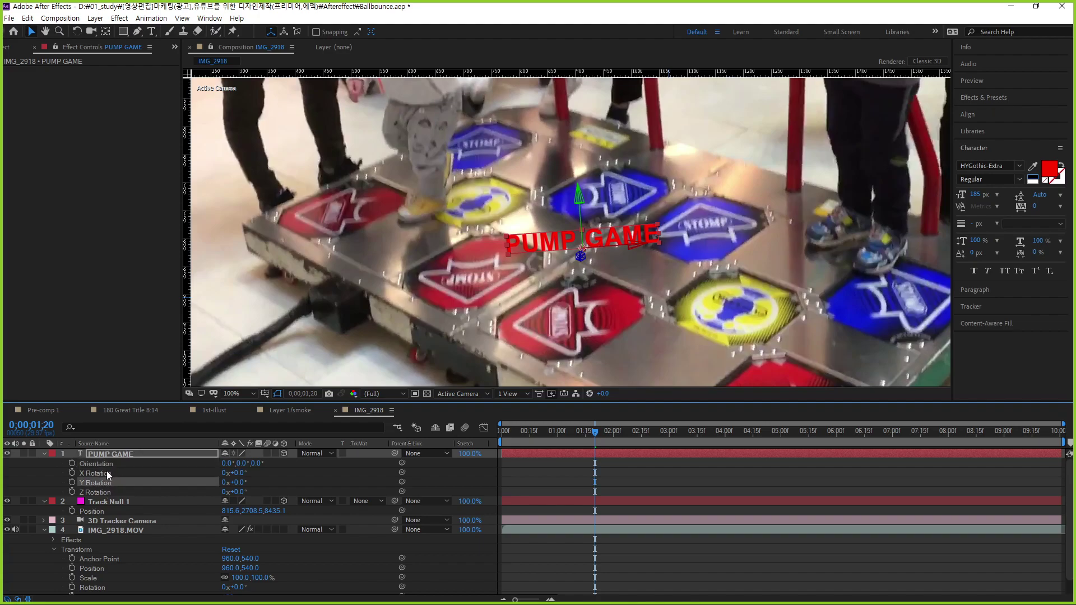
{"action": "left_click", "coordinate": [107, 466]}
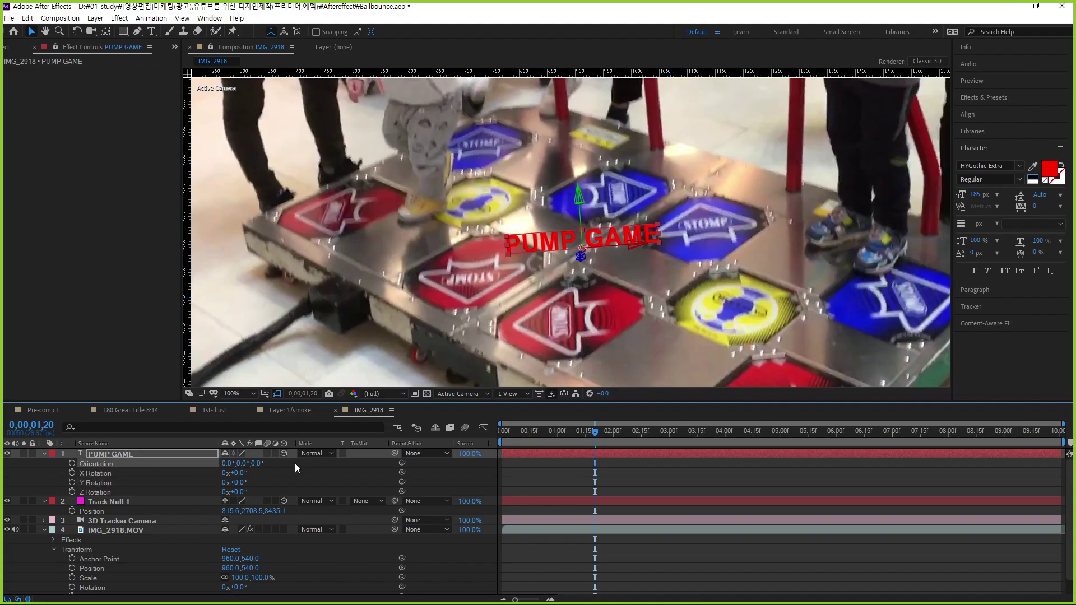
{"action": "left_click", "coordinate": [106, 475]}
{"action": "left_click", "coordinate": [105, 483]}
{"action": "left_click", "coordinate": [103, 491]}
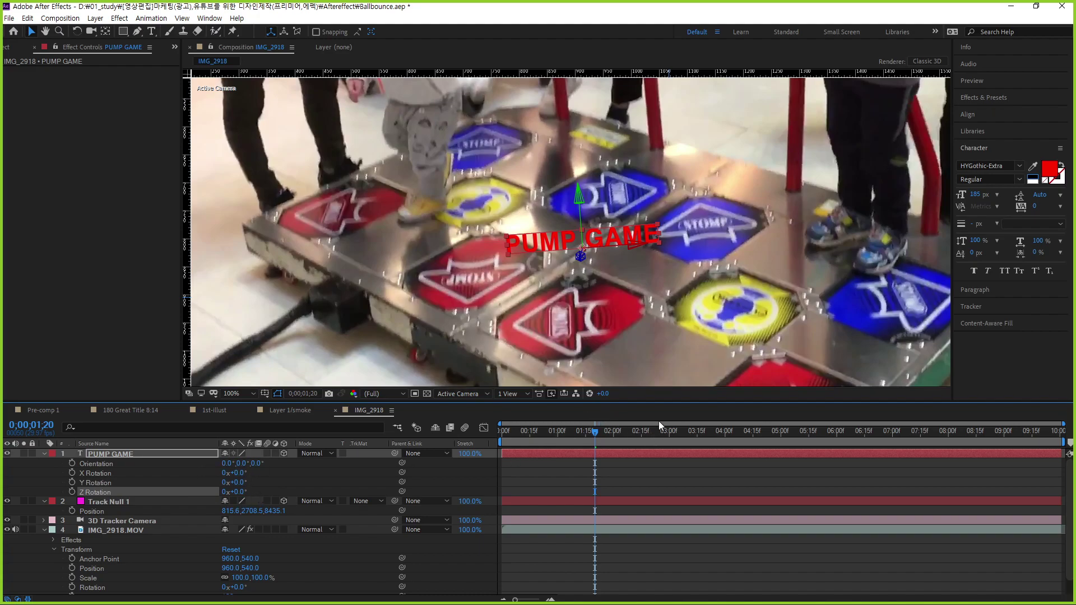
Set PUMP GAME's Orientation to about 295°, 353°, 30° so it lies along the pad
{"action": "left_click", "coordinate": [107, 483]}
{"action": "left_click", "coordinate": [105, 475]}
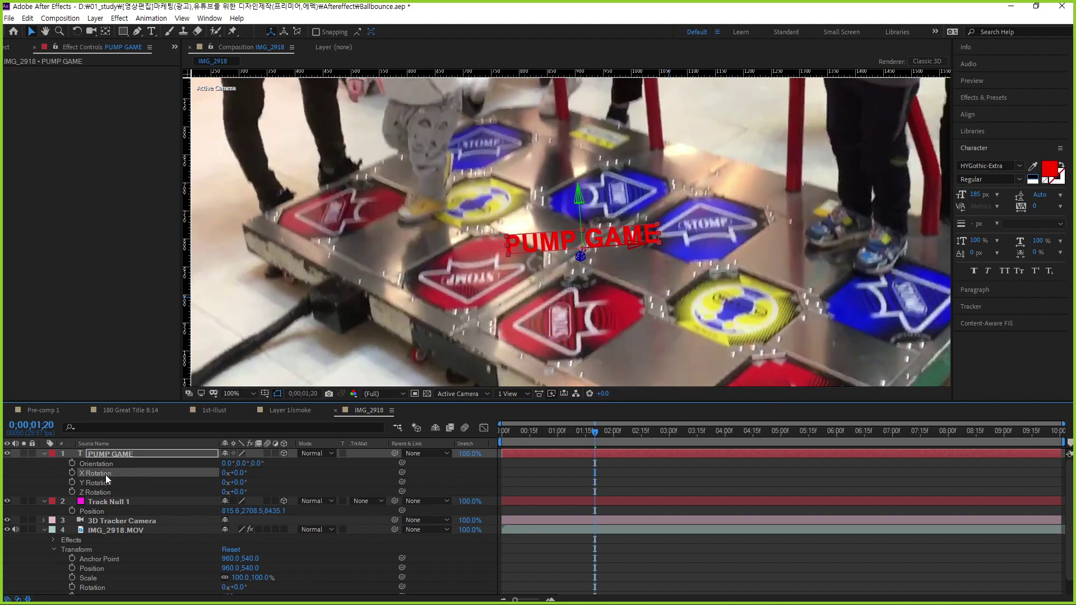
{"action": "left_click", "coordinate": [106, 489]}
{"action": "left_click", "coordinate": [105, 481]}
{"action": "left_click", "coordinate": [106, 476]}
{"action": "left_click", "coordinate": [106, 466]}
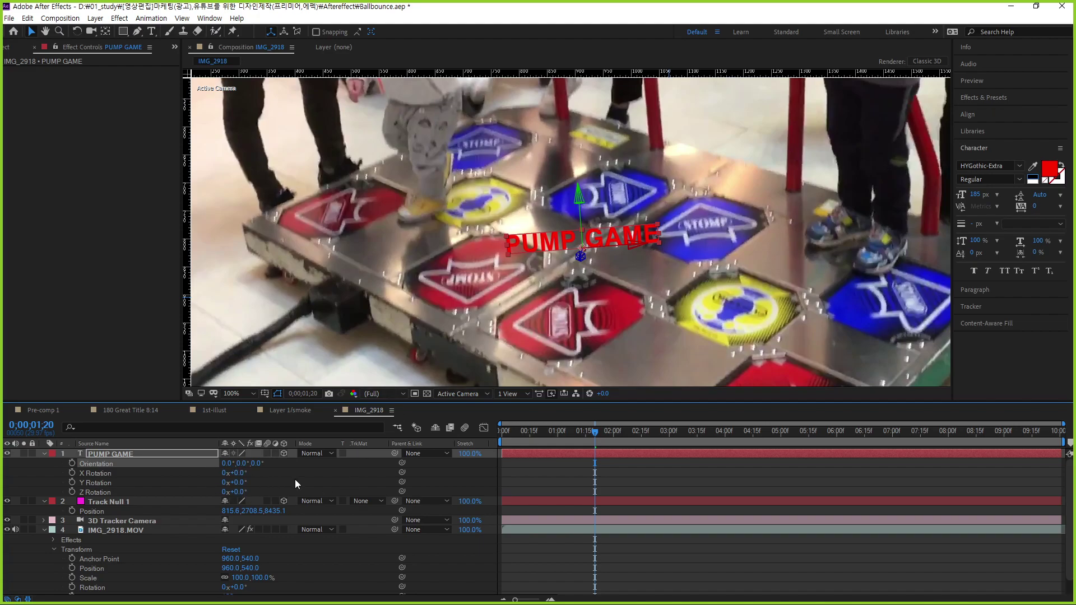
{"action": "mouse_move", "coordinate": [256, 466]}
{"action": "left_mouse_down"}
{"action": "mouse_move", "coordinate": [270, 461]}
{"action": "mouse_move", "coordinate": [188, 457]}
{"action": "left_mouse_up"}
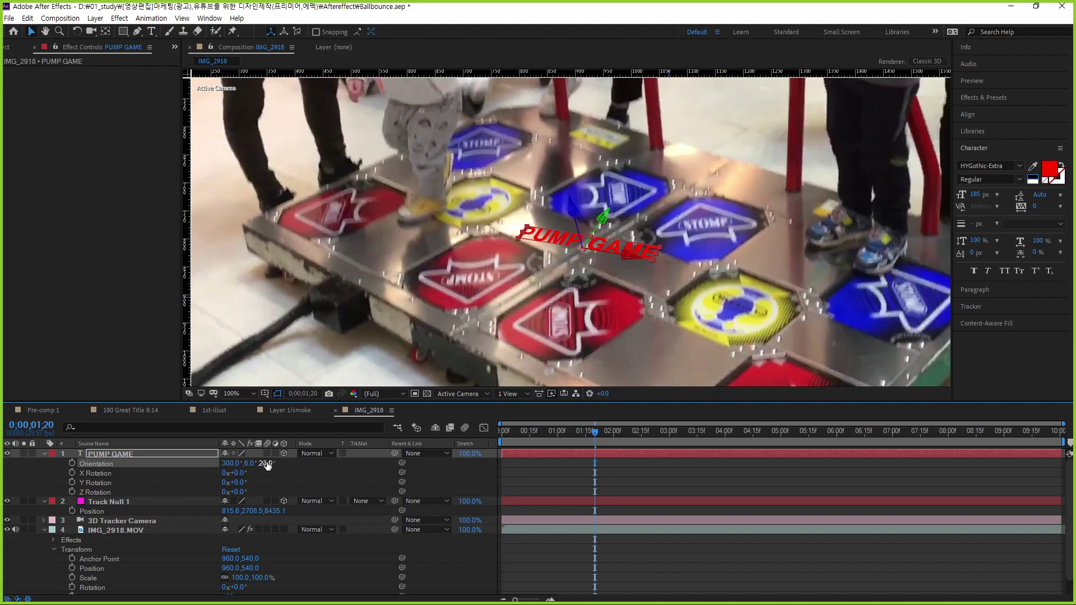
{"action": "mouse_move", "coordinate": [267, 463]}
{"action": "left_mouse_down"}
{"action": "mouse_move", "coordinate": [225, 463]}
{"action": "mouse_move", "coordinate": [274, 463]}
{"action": "left_mouse_up"}
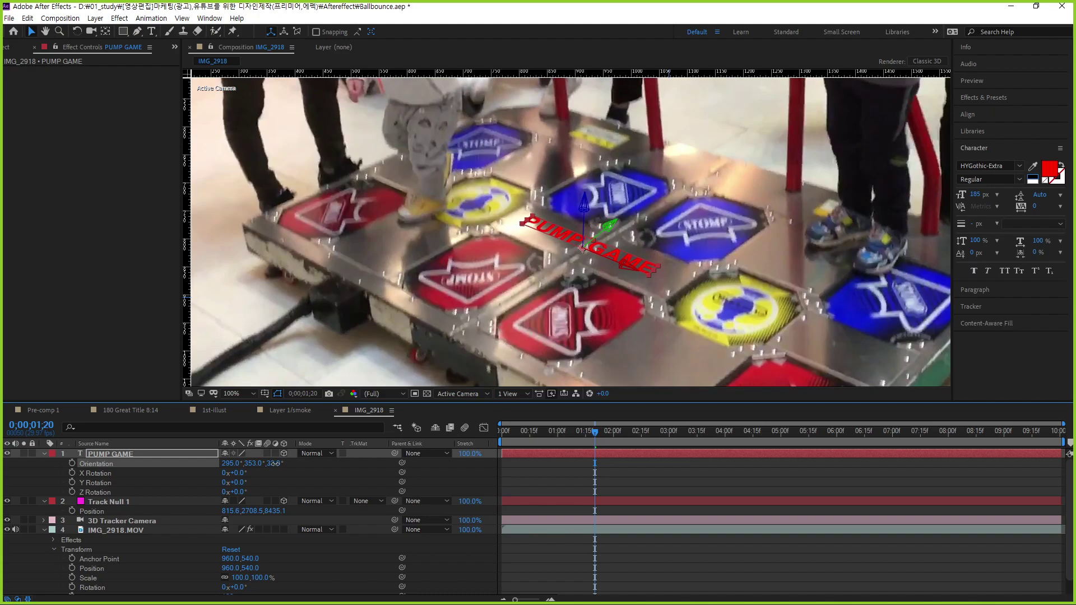
Enlarge PUMP GAME's scale further and slide the text right across the pad
{"action": "left_click", "coordinate": [119, 454]}
{"action": "key", "text": "s"}
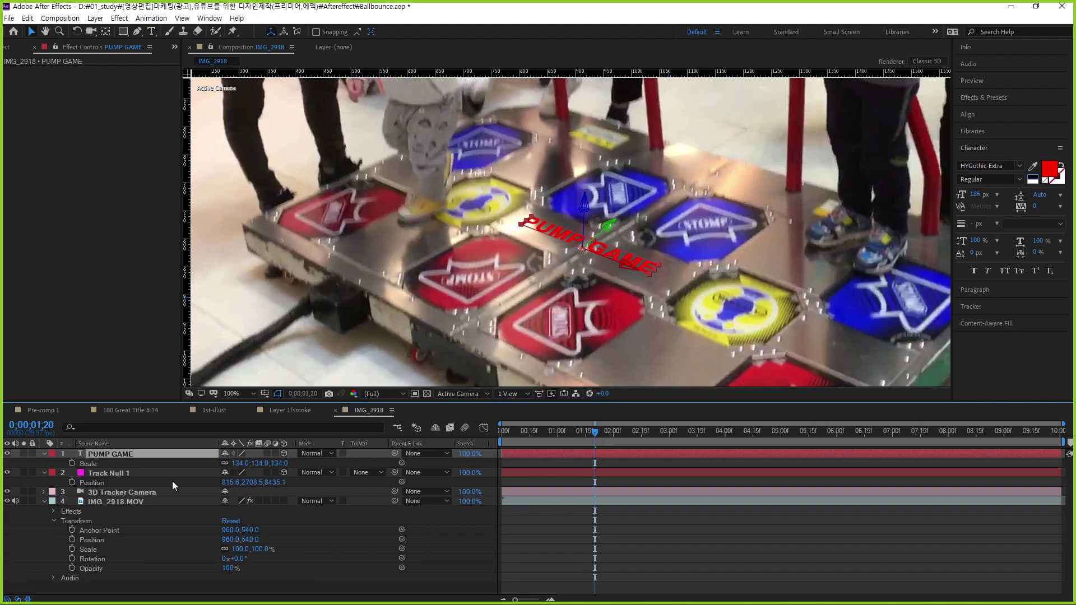
{"action": "mouse_move", "coordinate": [240, 463]}
{"action": "left_mouse_down"}
{"action": "mouse_move", "coordinate": [270, 457]}
{"action": "mouse_move", "coordinate": [259, 461]}
{"action": "left_mouse_up"}
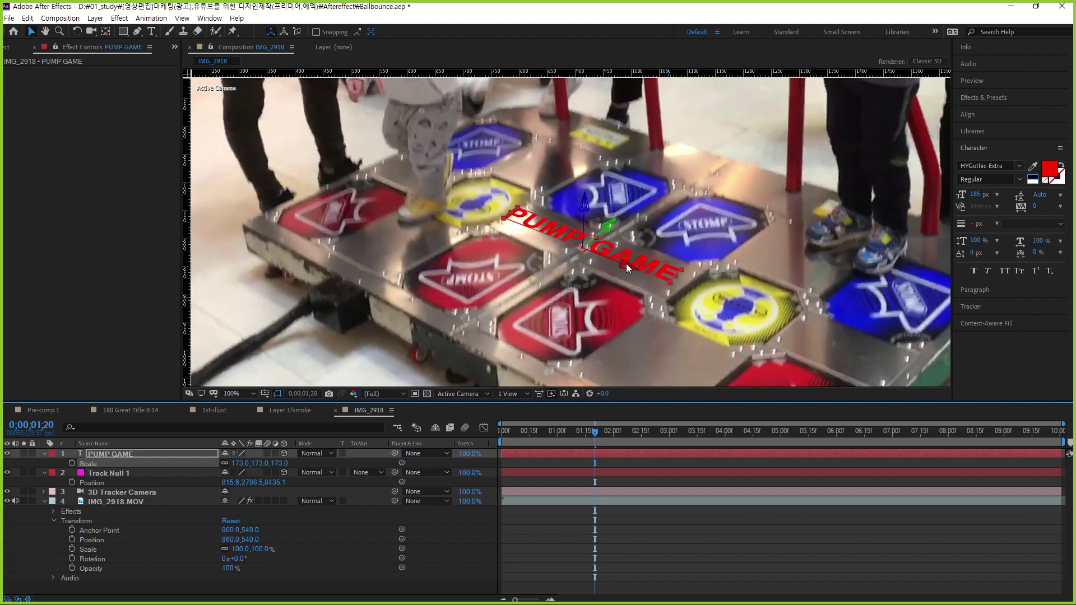
{"action": "left_click_drag", "start_coordinate": [627, 268], "coordinate": [658, 281]}
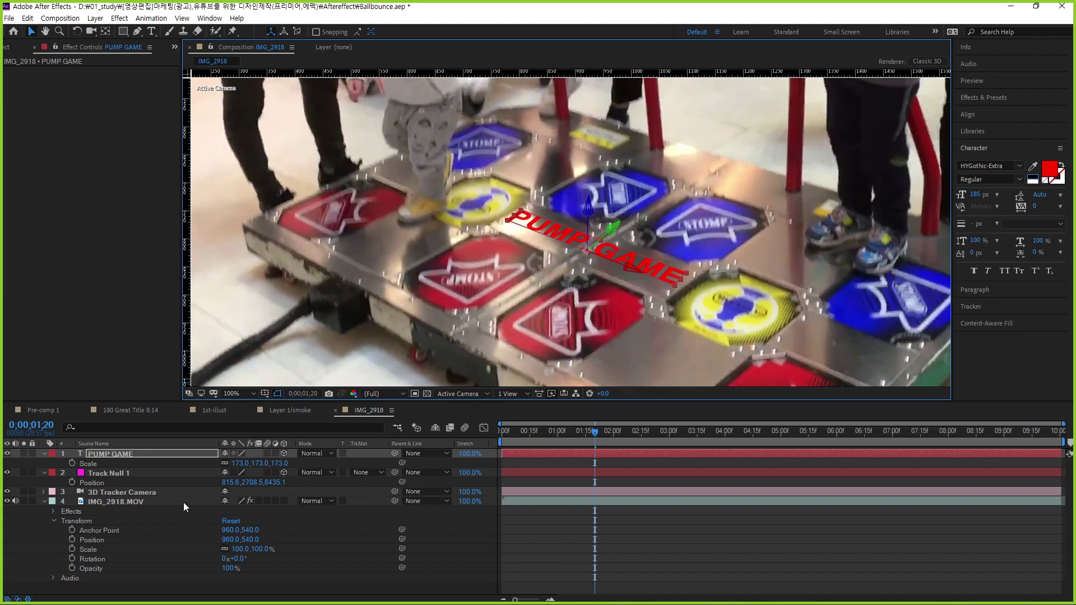
Fine-tune PUMP GAME's Orientation to about 295°, 353°, 34°
{"action": "key", "text": "r"}
{"action": "left_click_drag", "start_coordinate": [274, 464], "coordinate": [274, 464]}
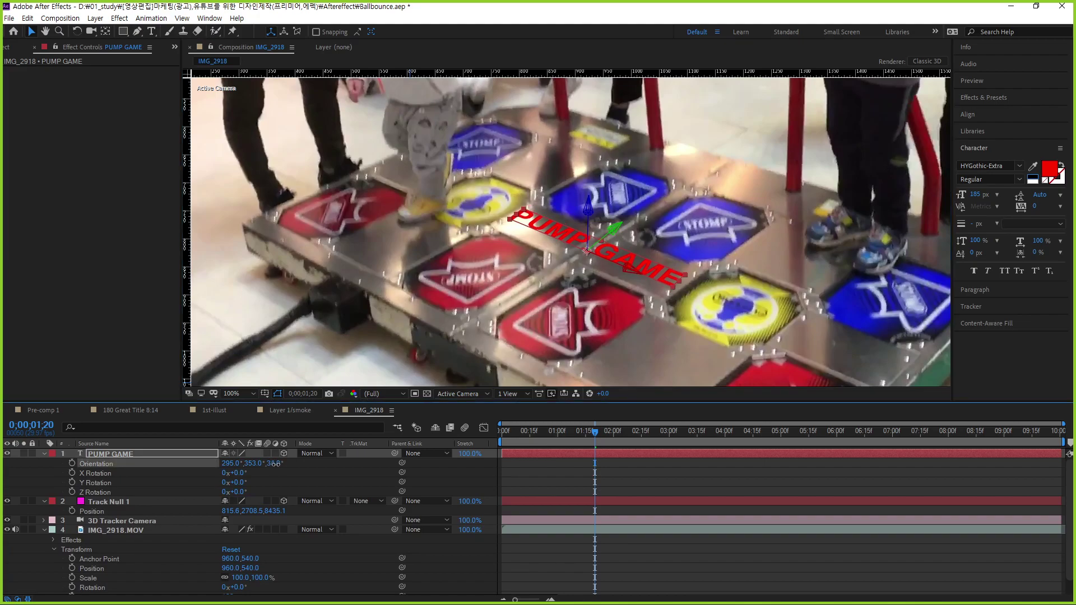
{"action": "left_click_drag", "start_coordinate": [274, 464], "coordinate": [274, 463]}
{"action": "left_click_drag", "start_coordinate": [274, 463], "coordinate": [274, 464]}
Deselect all, recentre the composition view, and rewind the footage to its first frame
{"action": "left_click", "coordinate": [661, 472]}
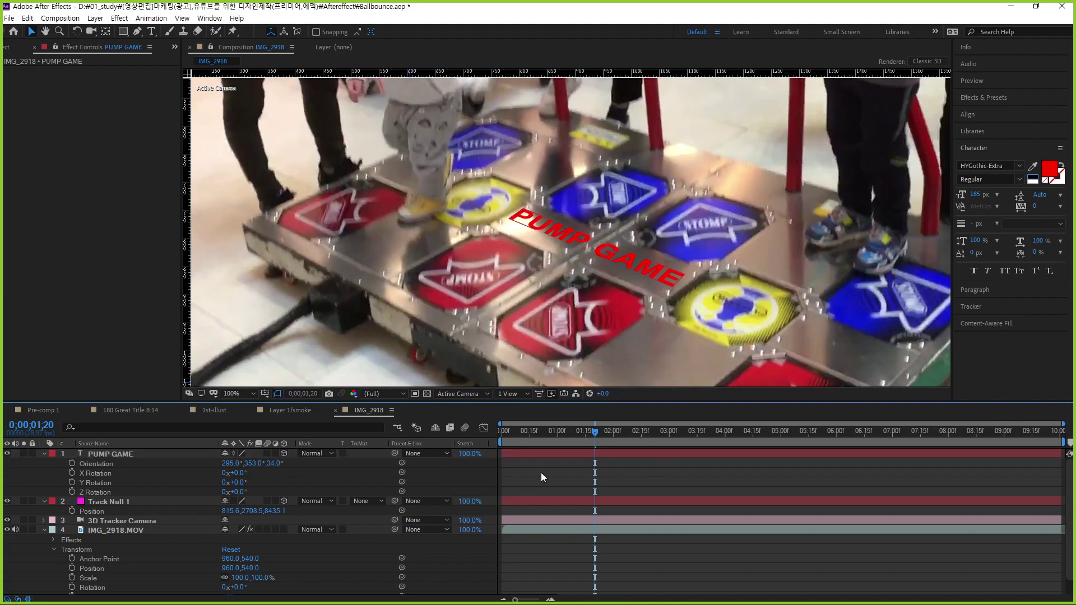
{"action": "scroll", "coordinate": [589, 288], "scroll_direction": "down", "scroll_amount": 2}
{"action": "key", "text": "h"}
{"action": "left_click_drag", "start_coordinate": [589, 291], "coordinate": [625, 274]}
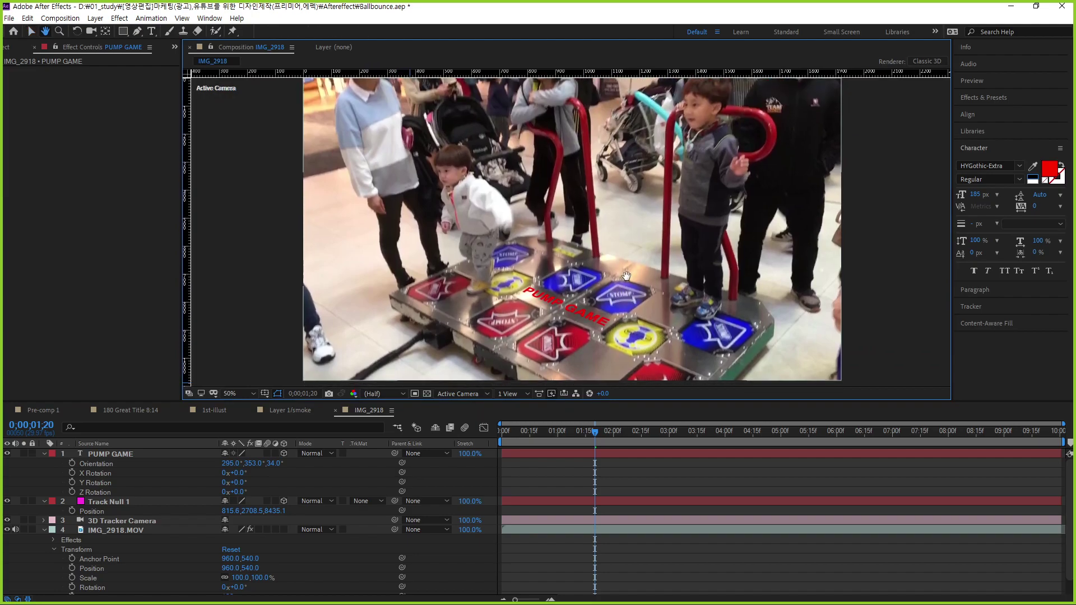
{"action": "key", "text": "v"}
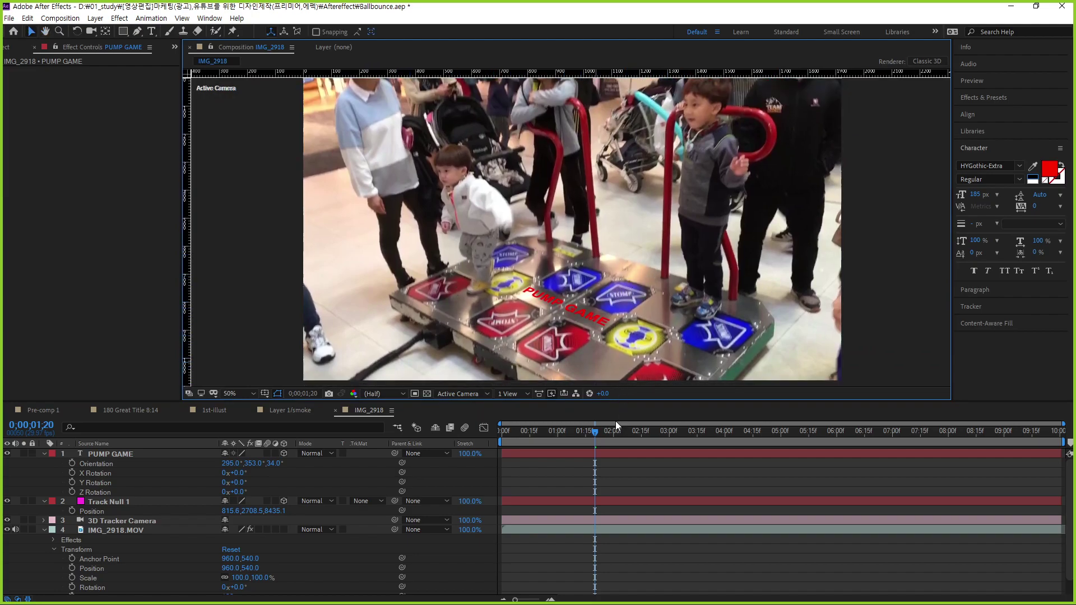
{"action": "left_click_drag", "start_coordinate": [594, 432], "coordinate": [457, 442]}
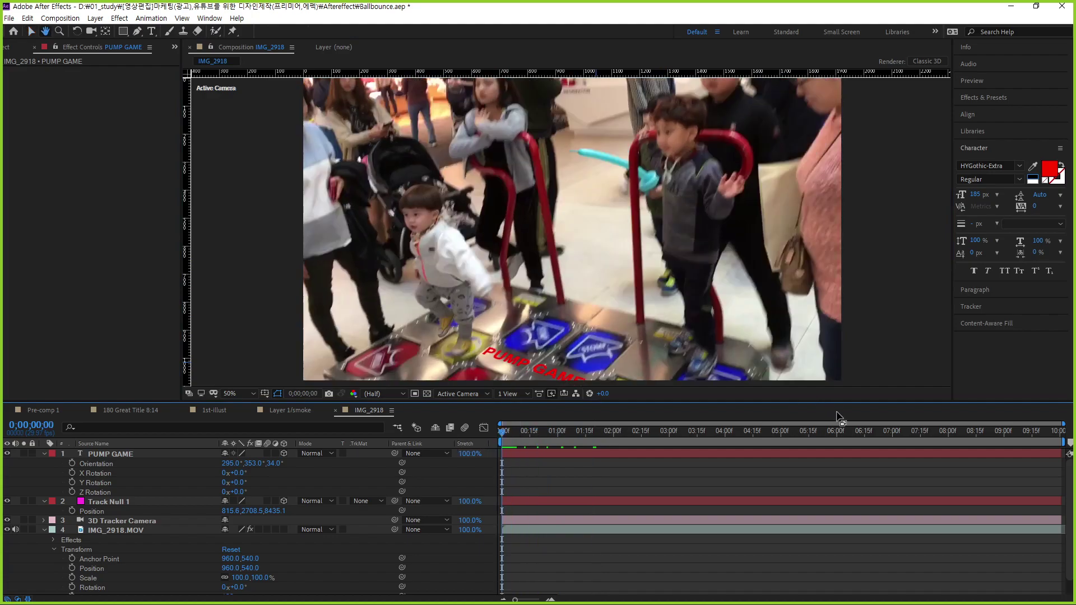
{"action": "key", "text": "space"}
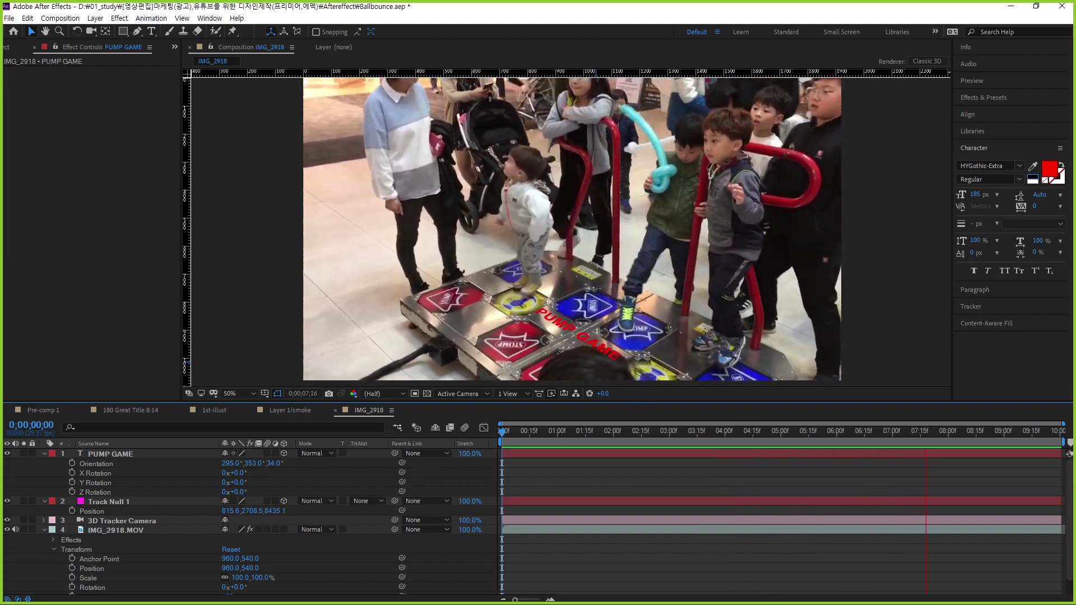
{"action": "key", "text": "space"}
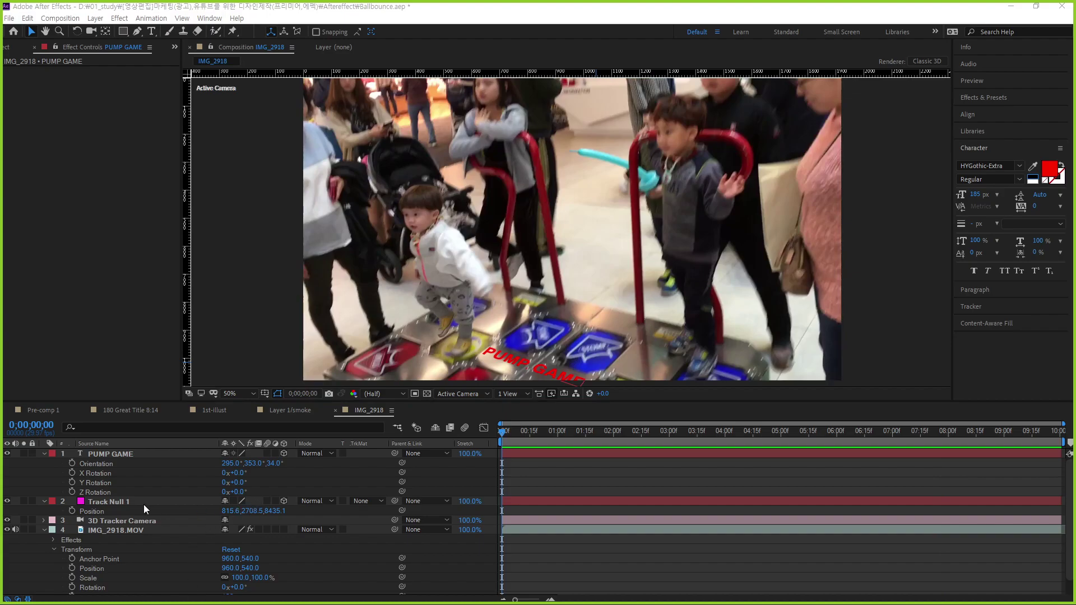
Select IMG_2918.MOV and display the 3D Camera Tracker's track points on the pad
{"action": "left_click", "coordinate": [100, 500]}
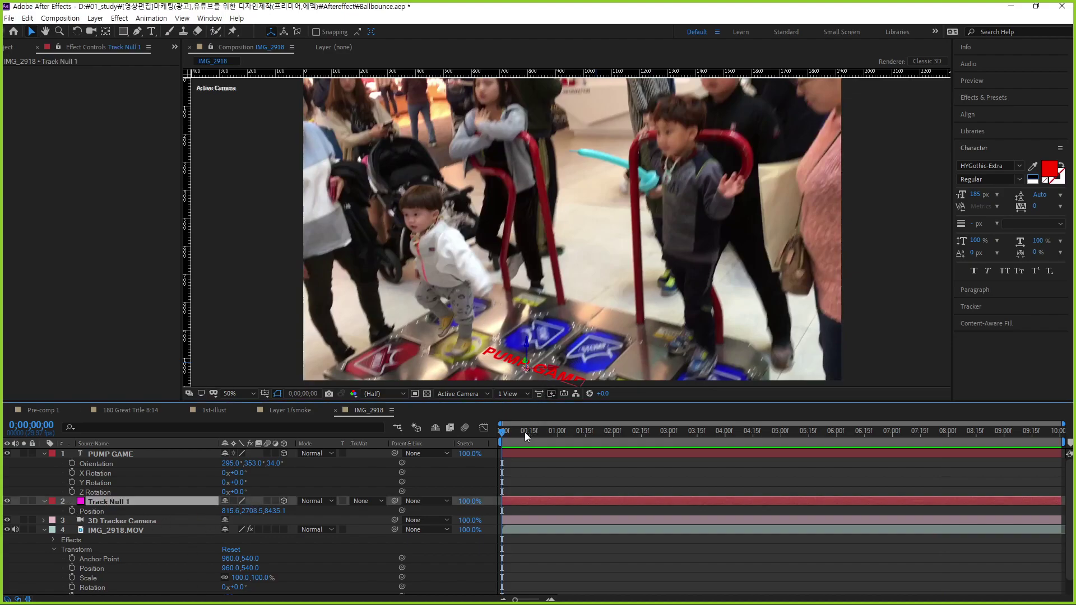
{"action": "left_click", "coordinate": [113, 529]}
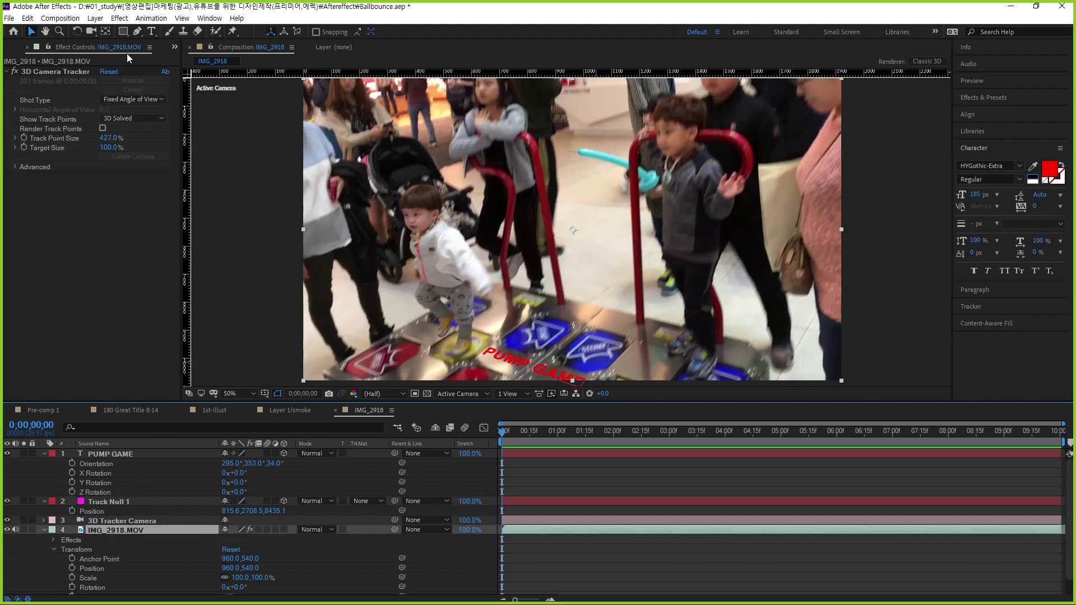
{"action": "left_click", "coordinate": [67, 73]}
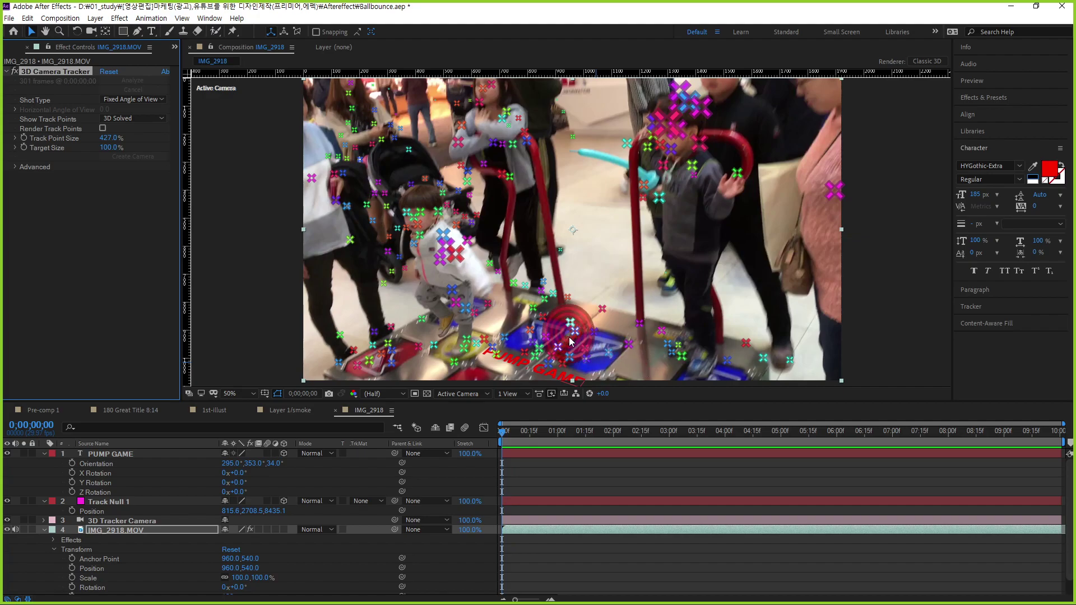
{"action": "left_click", "coordinate": [571, 340]}
{"action": "left_click", "coordinate": [570, 341]}
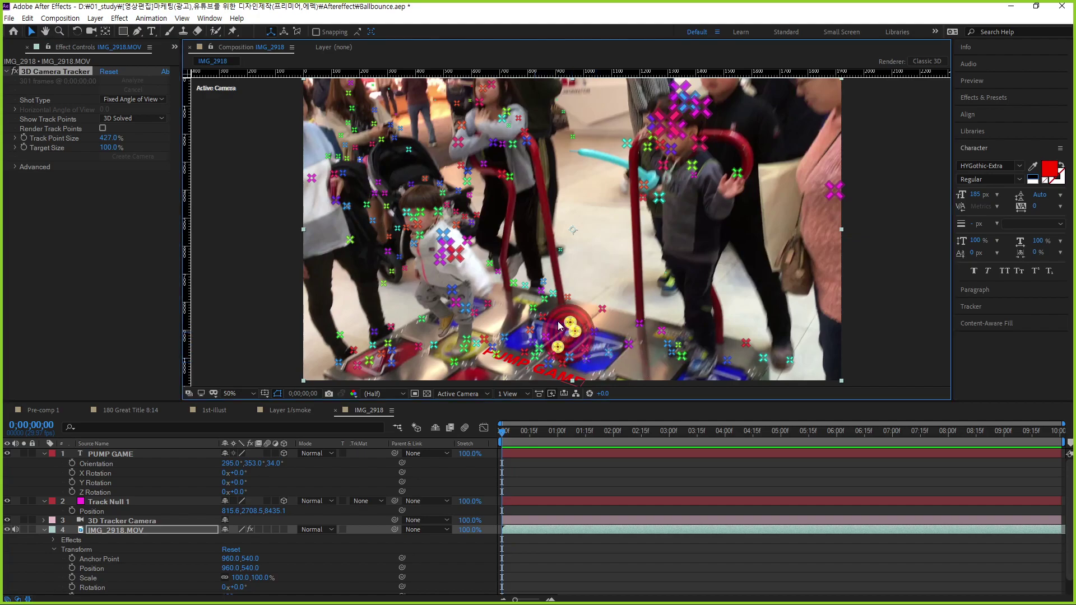
{"action": "right_click", "coordinate": [568, 335]}
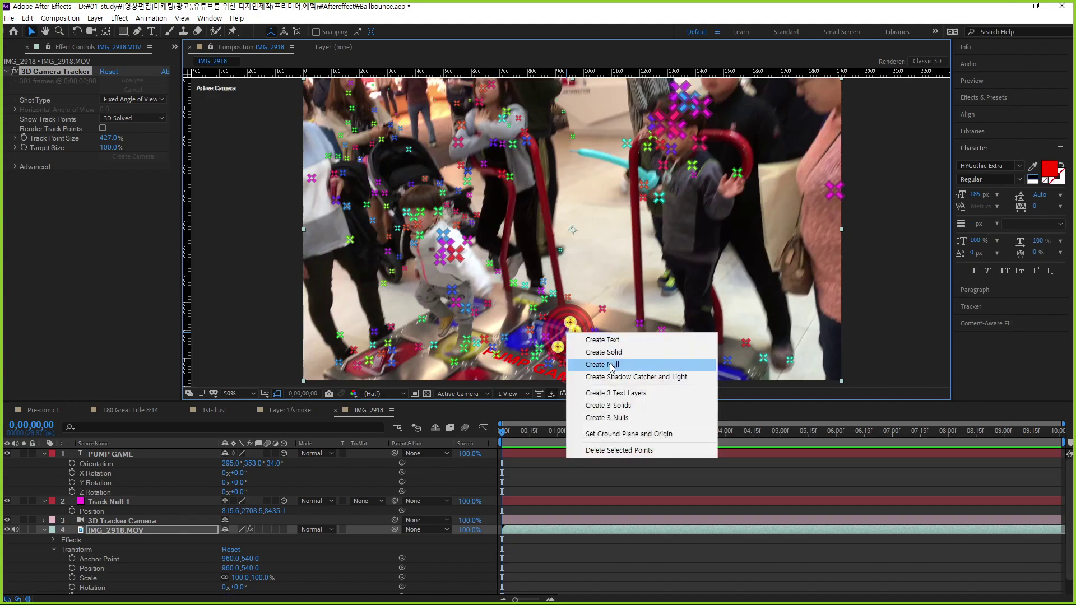
{"action": "left_click", "coordinate": [603, 322]}
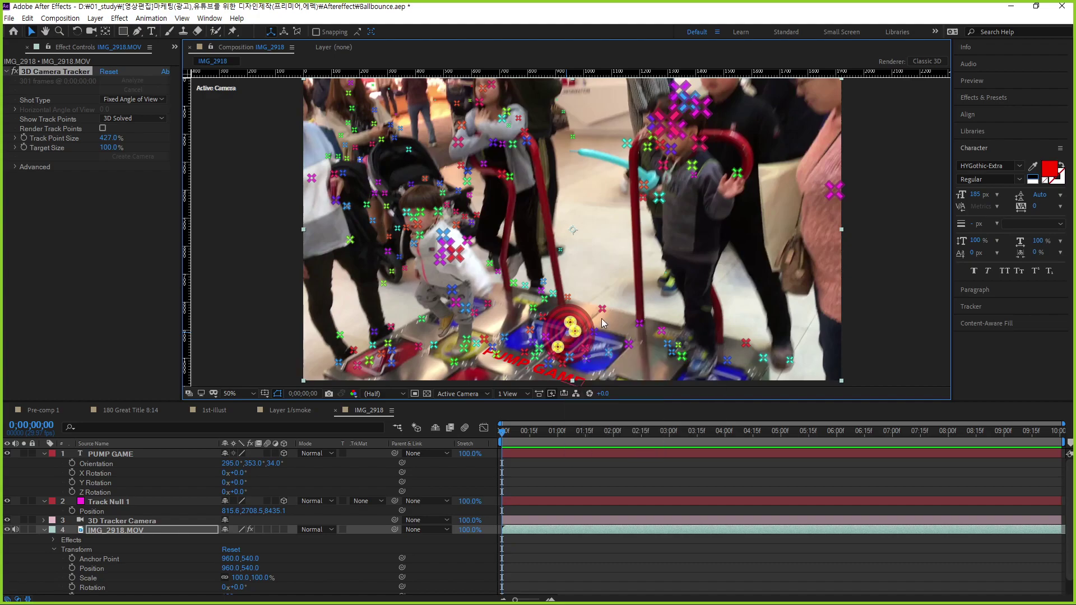
Create a null from track points near the pad's red circle
{"action": "left_click", "coordinate": [594, 323]}
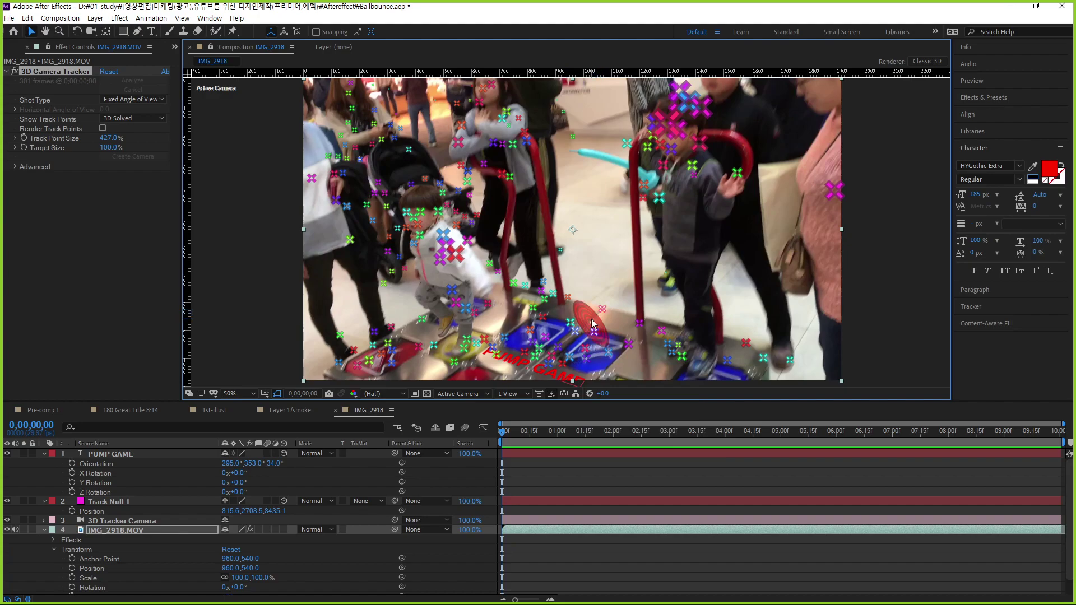
{"action": "right_click", "coordinate": [594, 325]}
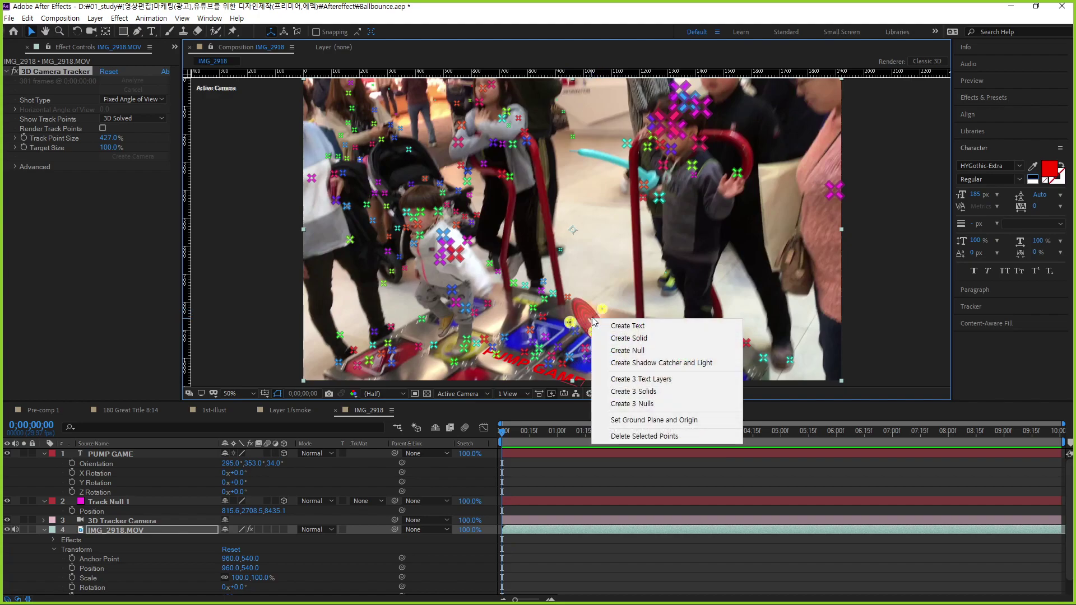
{"action": "left_click", "coordinate": [633, 352]}
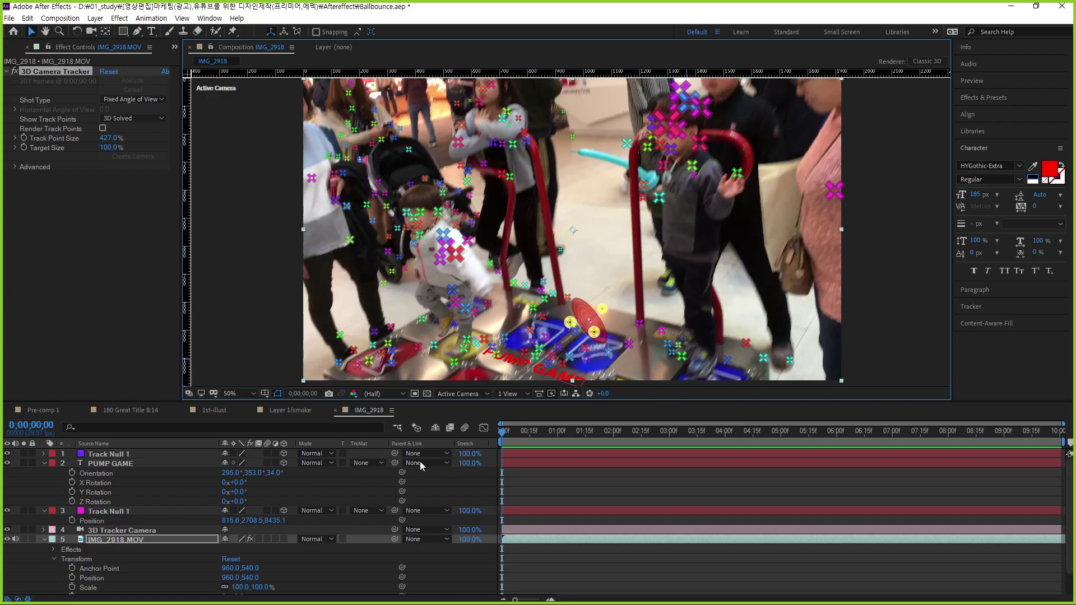
Show the new null's Position, then create a text layer reading PLAY over the footage
{"action": "left_click", "coordinate": [102, 456]}
{"action": "key", "text": "p"}
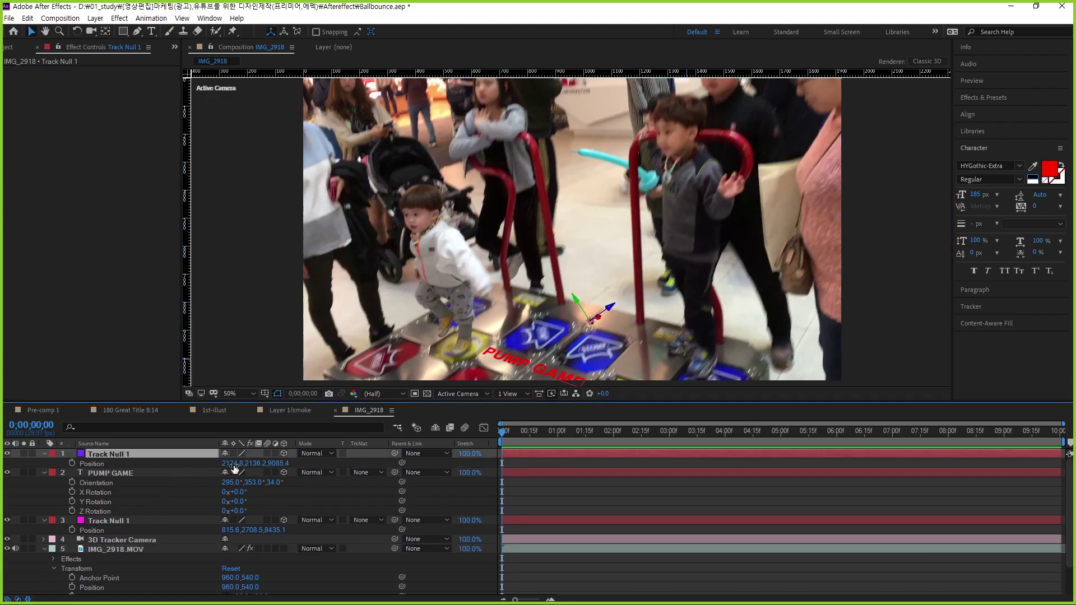
{"action": "left_click", "coordinate": [150, 31]}
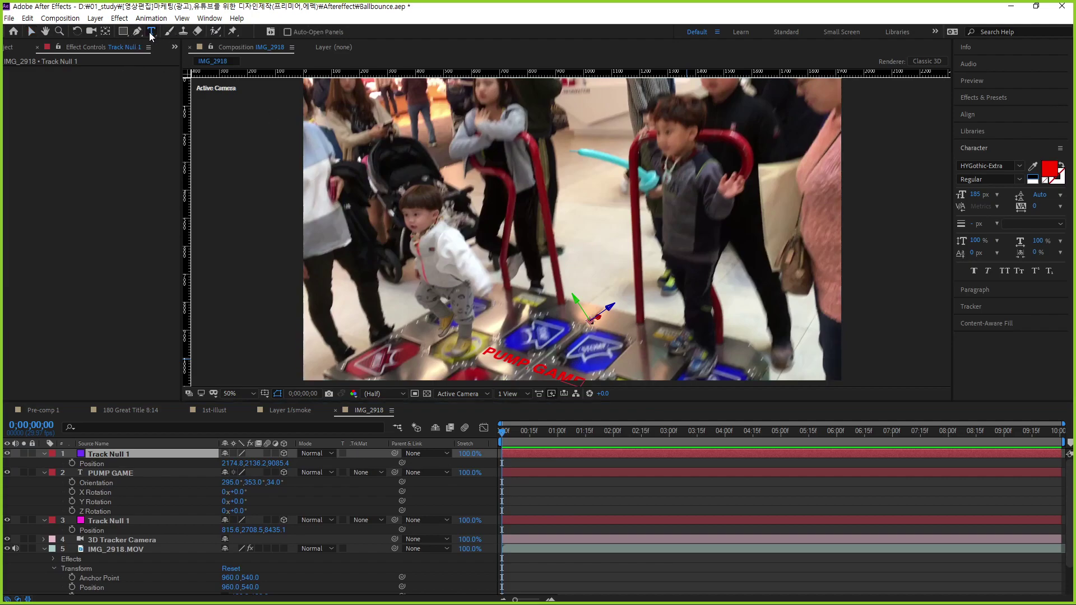
{"action": "left_click", "coordinate": [572, 270]}
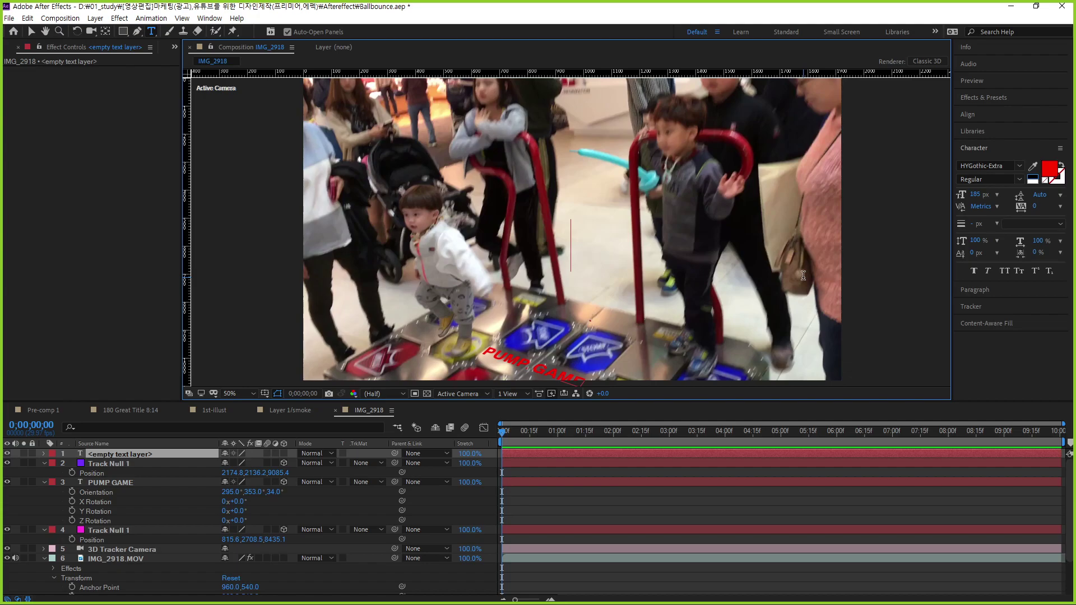
{"action": "type", "text": "LO"}
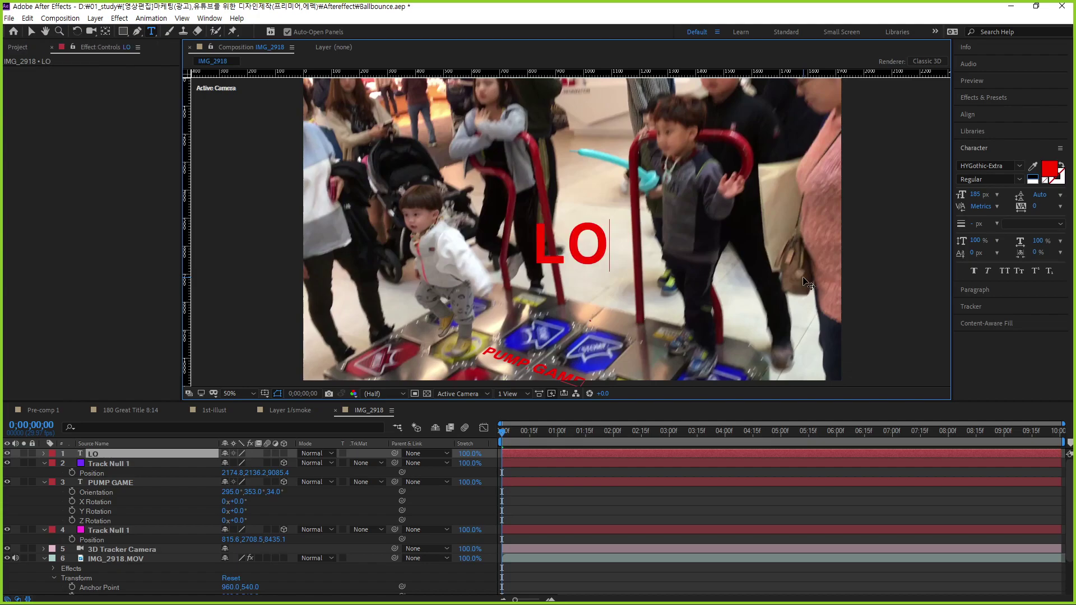
{"action": "key", "text": "BackSpace"}
{"action": "key", "text": "BackSpace"}
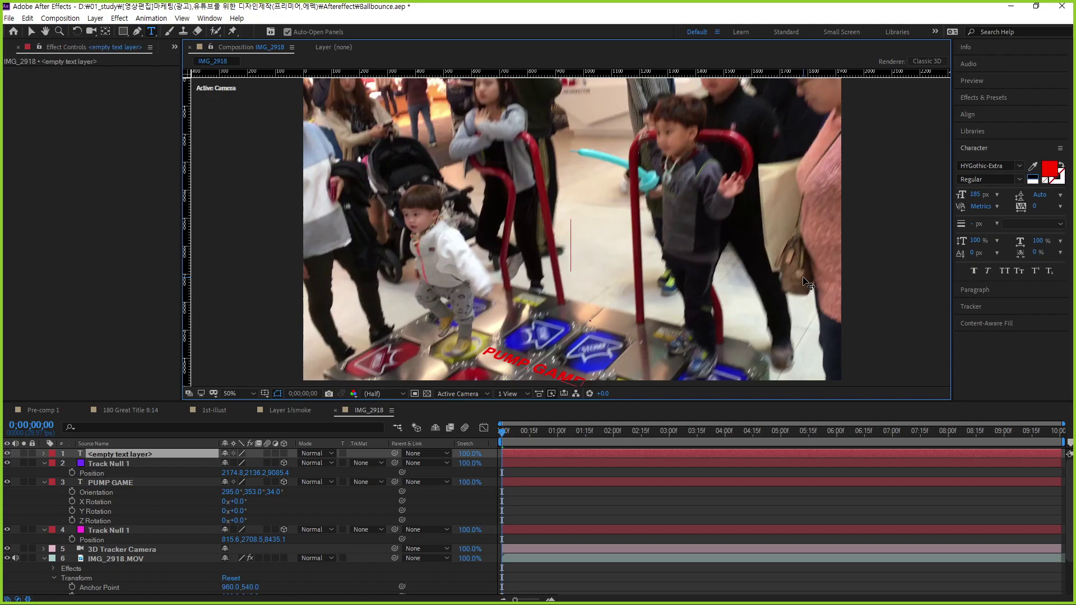
{"action": "type", "text": "PLAY"}
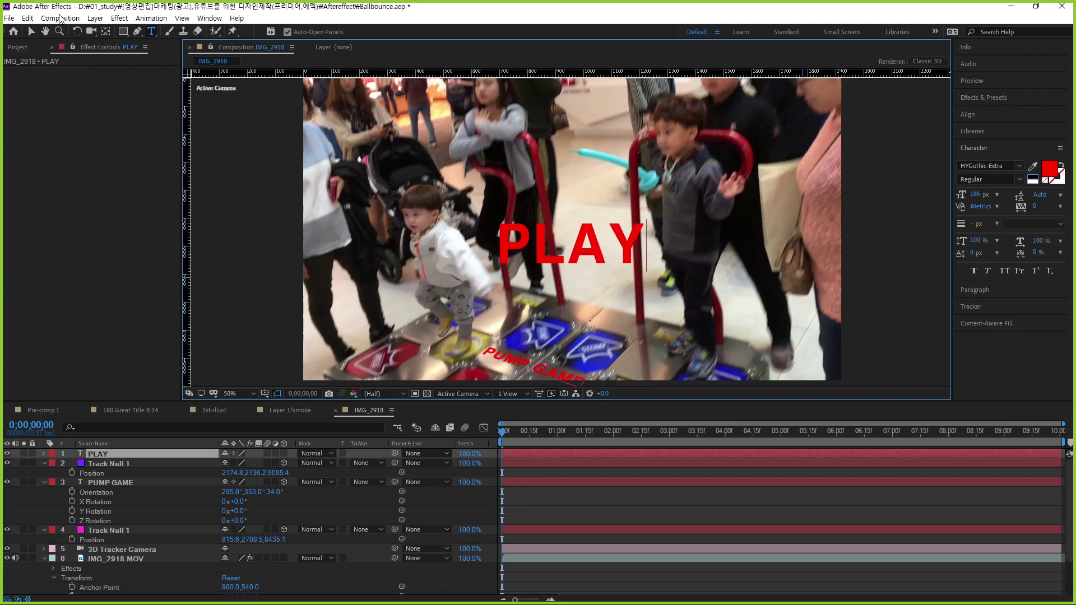
{"action": "left_click", "coordinate": [31, 32]}
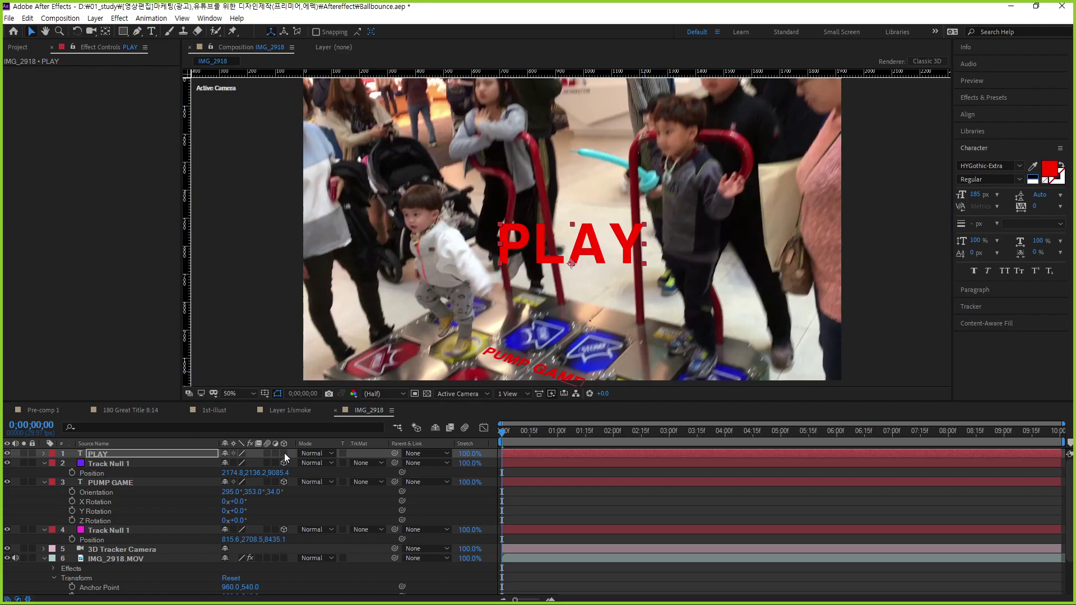
Make PLAY a 3D layer and give it Track Null 1's X position of 2174.8
{"action": "left_click", "coordinate": [284, 454]}
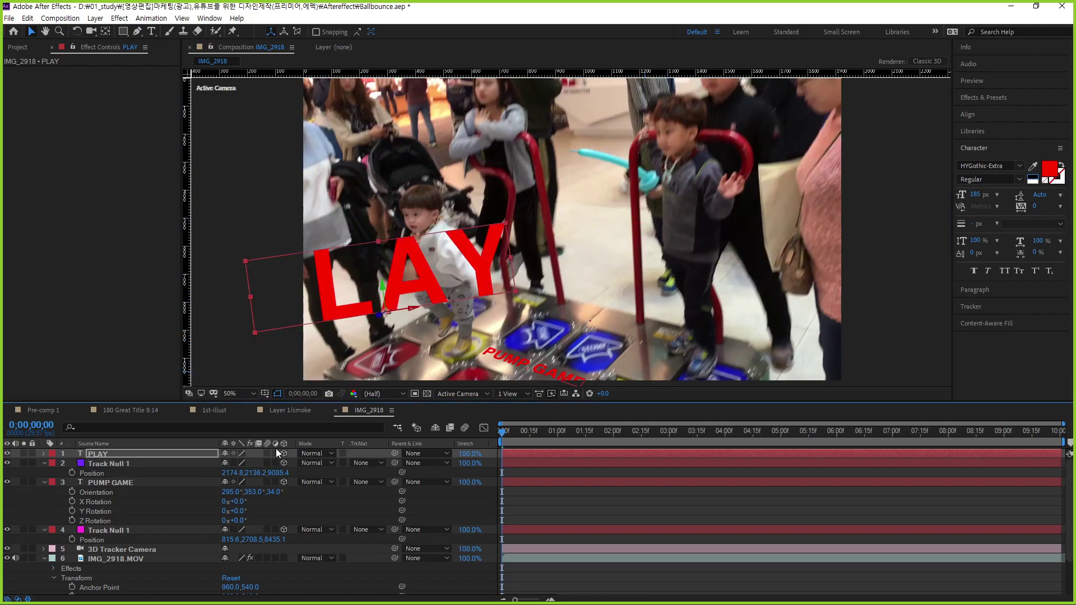
{"action": "key", "text": "p"}
{"action": "left_click", "coordinate": [115, 473]}
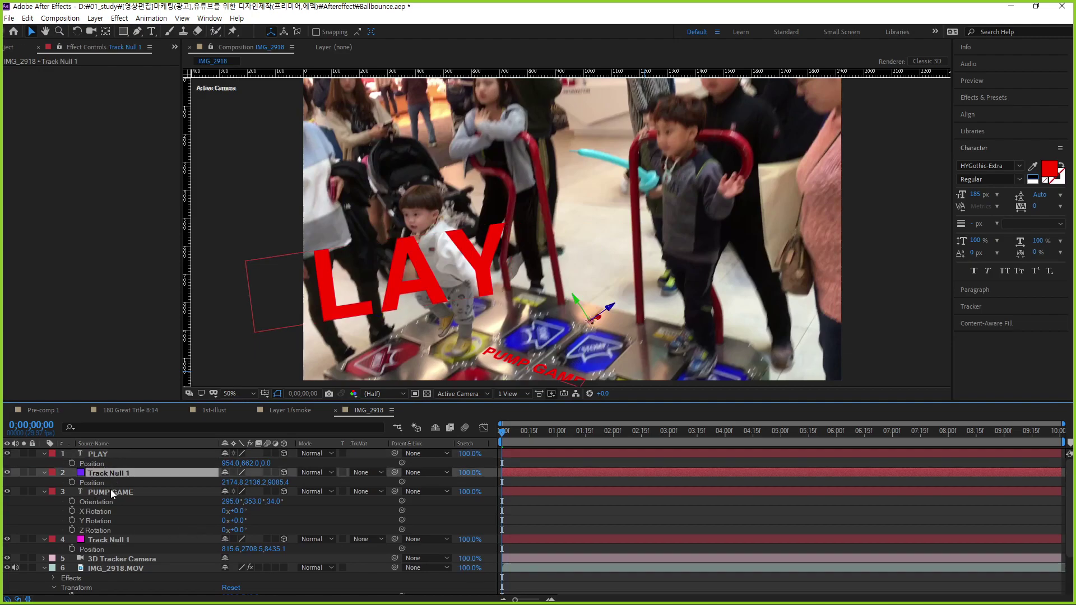
{"action": "left_click", "coordinate": [233, 483]}
{"action": "key", "text": "ctrl+c"}
{"action": "left_click", "coordinate": [230, 463]}
{"action": "key", "text": "ctrl+v"}
{"action": "key", "text": "Return"}
Copy the null's Y and Z values into PLAY's Position, giving 2136.2 and 9085.4
{"action": "left_click", "coordinate": [256, 482]}
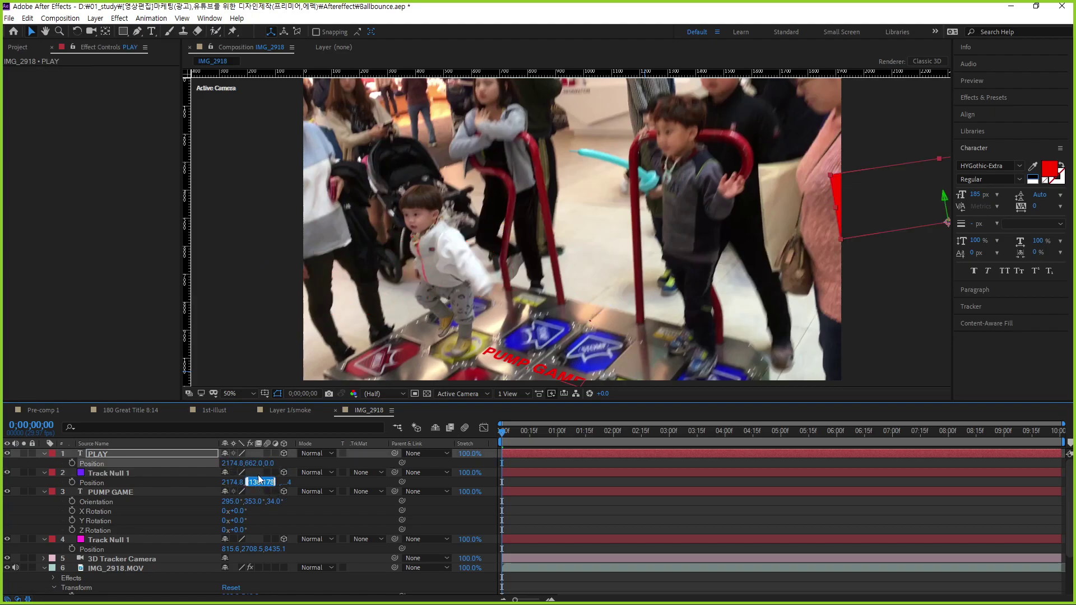
{"action": "key", "text": "ctrl+c"}
{"action": "left_click", "coordinate": [256, 463]}
{"action": "key", "text": "ctrl+v"}
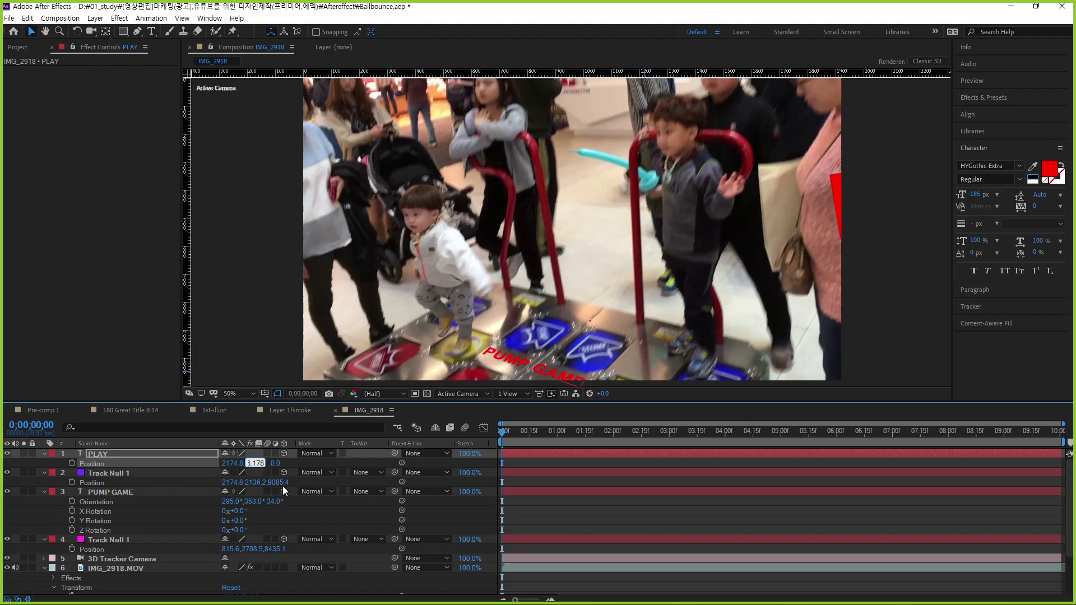
{"action": "left_click", "coordinate": [282, 483]}
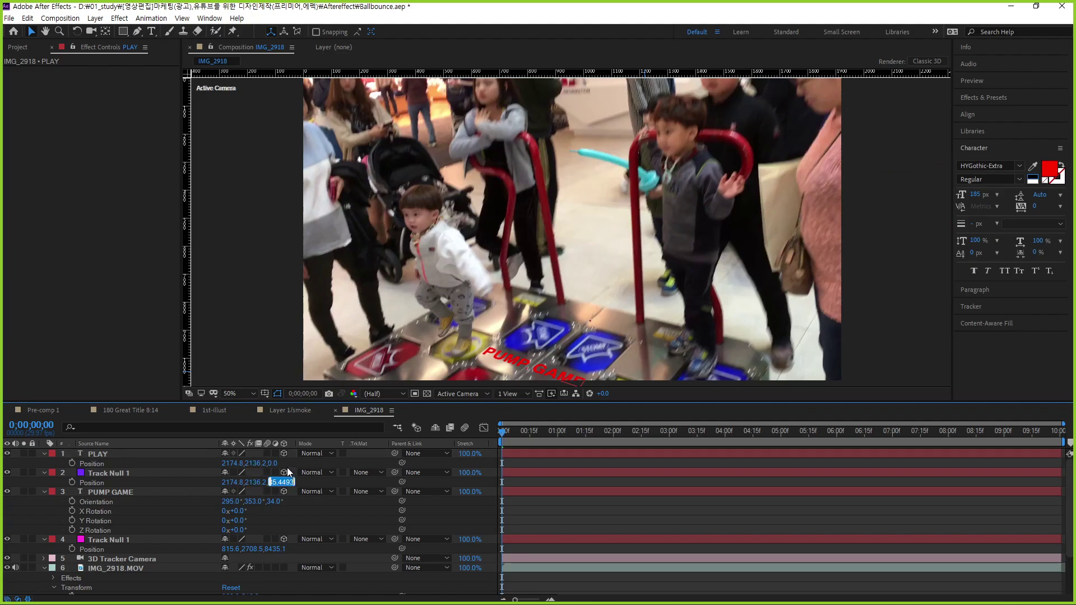
{"action": "key", "text": "ctrl+c"}
{"action": "left_click", "coordinate": [271, 463]}
{"action": "key", "text": "ctrl+v"}
{"action": "key", "text": "Return"}
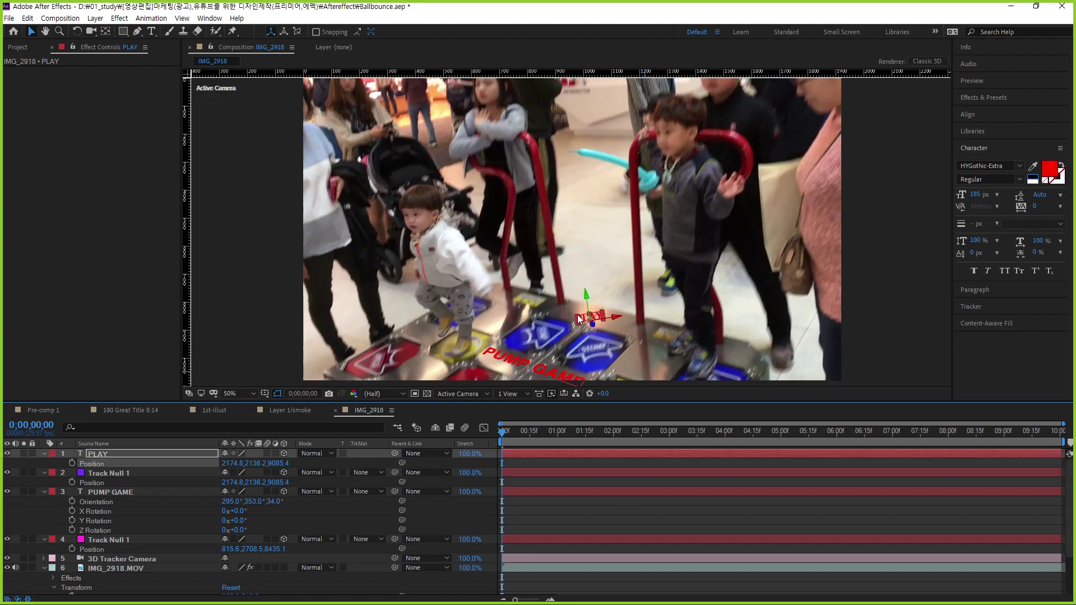
Scale the PLAY text layer up to 299%
{"action": "left_click", "coordinate": [109, 452]}
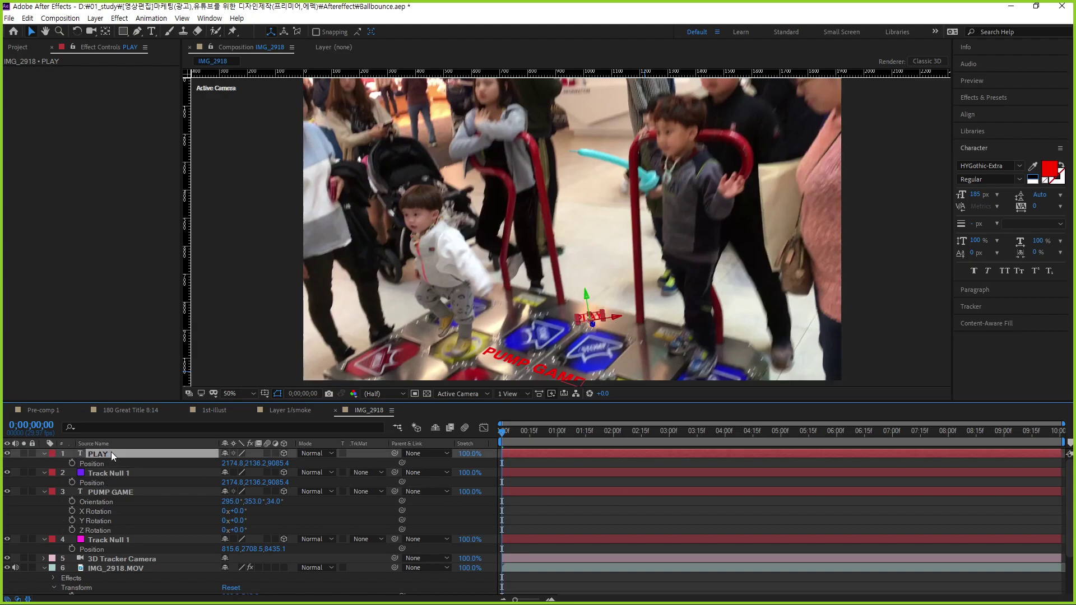
{"action": "key", "text": "s"}
{"action": "left_click_drag", "start_coordinate": [248, 465], "coordinate": [342, 453]}
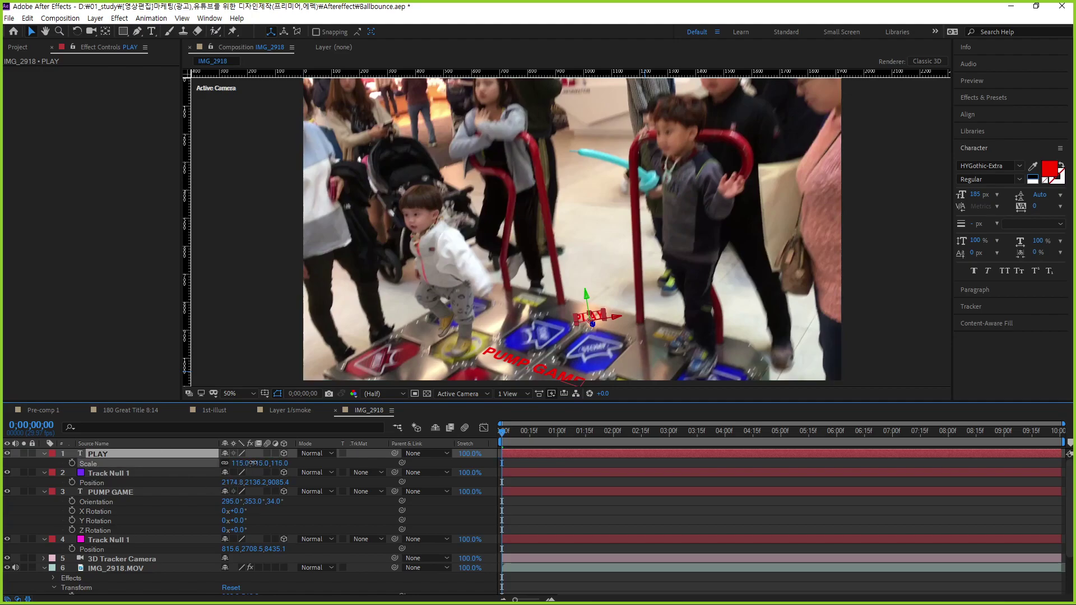
{"action": "key", "text": "Return"}
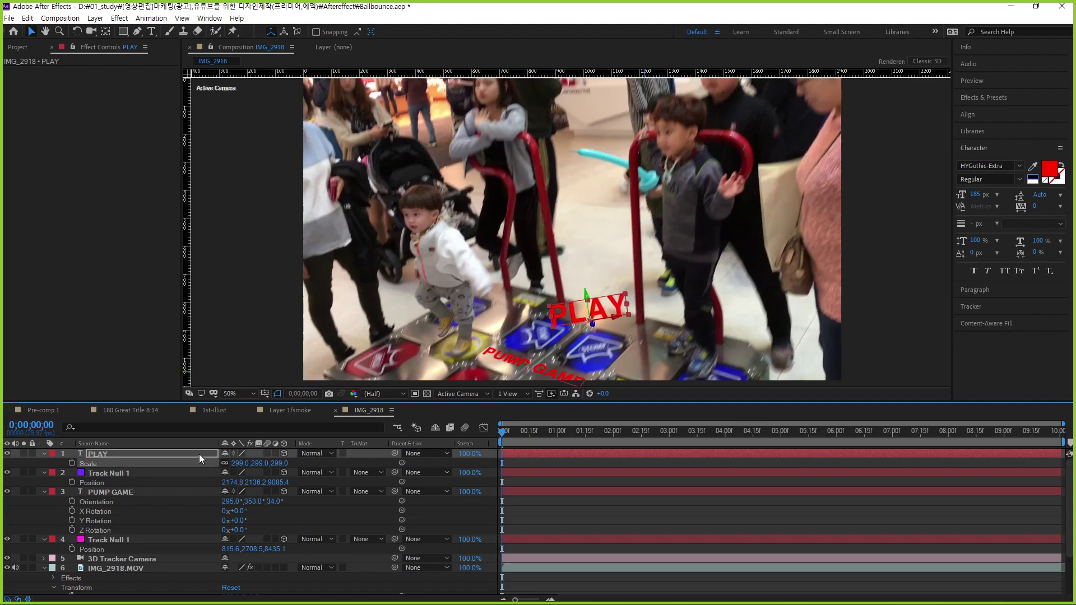
Set PLAY's Orientation to 342°, 14°, 27° so it lies along the pad
{"action": "key", "text": "r"}
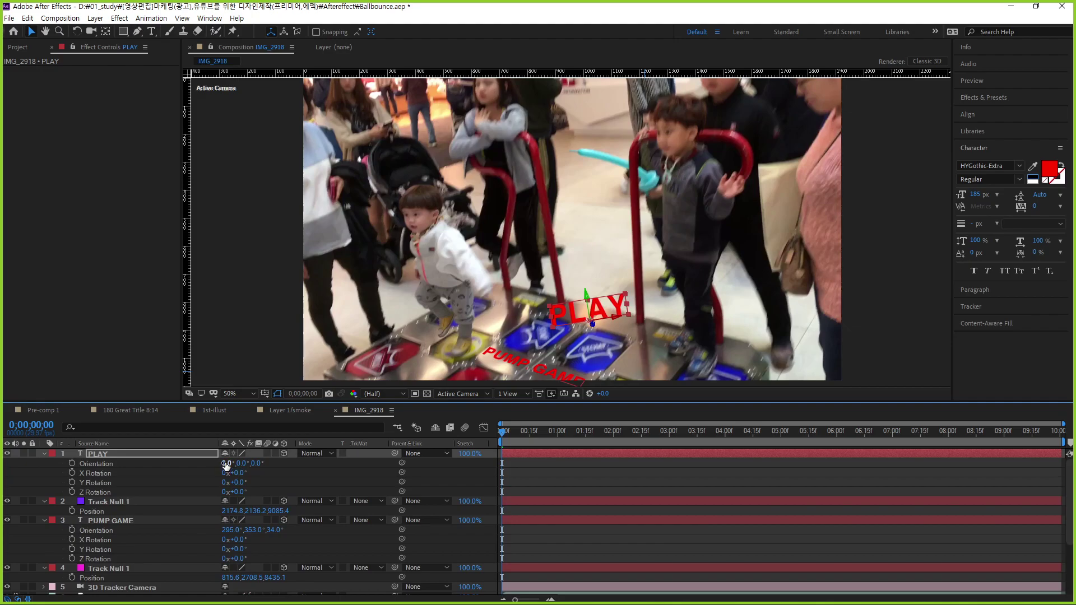
{"action": "left_click_drag", "start_coordinate": [223, 463], "coordinate": [280, 466]}
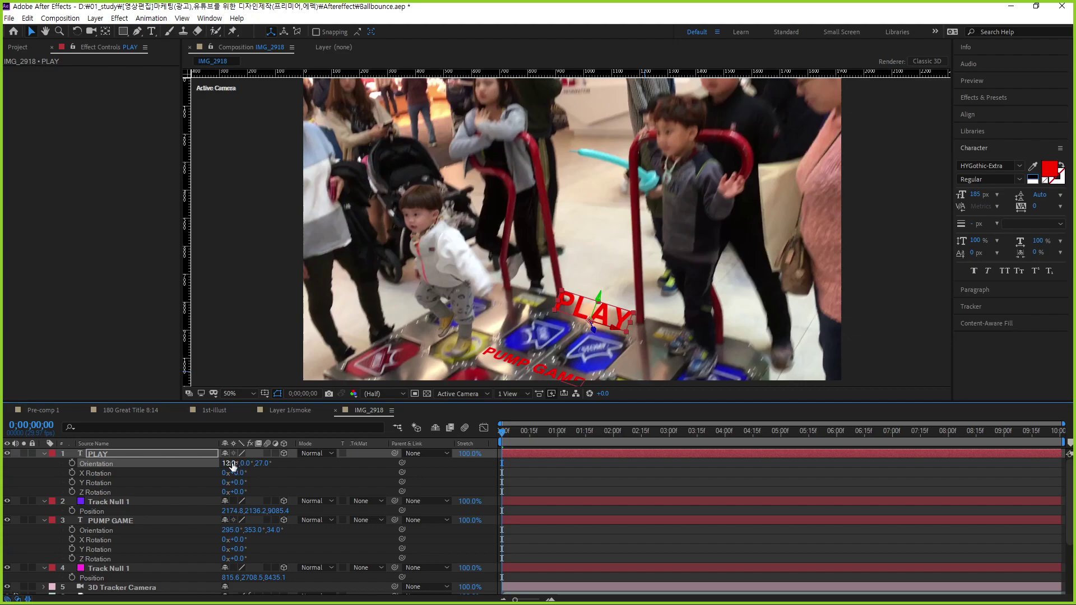
{"action": "mouse_move", "coordinate": [229, 462]}
{"action": "left_mouse_down"}
{"action": "mouse_move", "coordinate": [214, 469]}
{"action": "mouse_move", "coordinate": [257, 463]}
{"action": "left_mouse_up"}
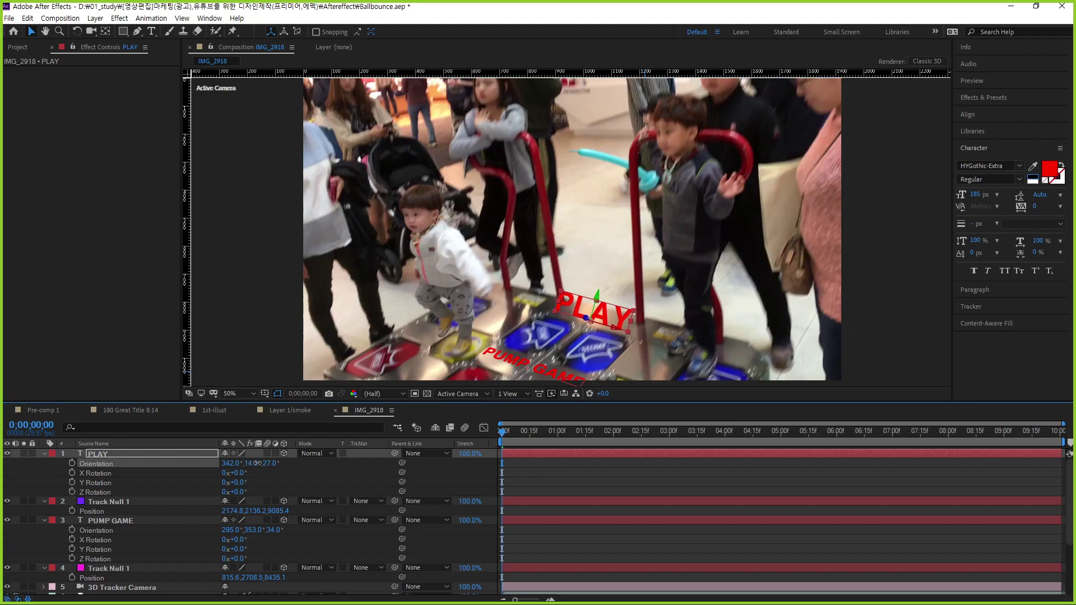
{"action": "mouse_move", "coordinate": [230, 464]}
{"action": "left_mouse_down"}
{"action": "mouse_move", "coordinate": [214, 466]}
{"action": "mouse_move", "coordinate": [242, 473]}
{"action": "left_mouse_up"}
Preview the composition to check both red texts track the pad, stopping at 0;00;09;20
{"action": "left_click", "coordinate": [574, 477]}
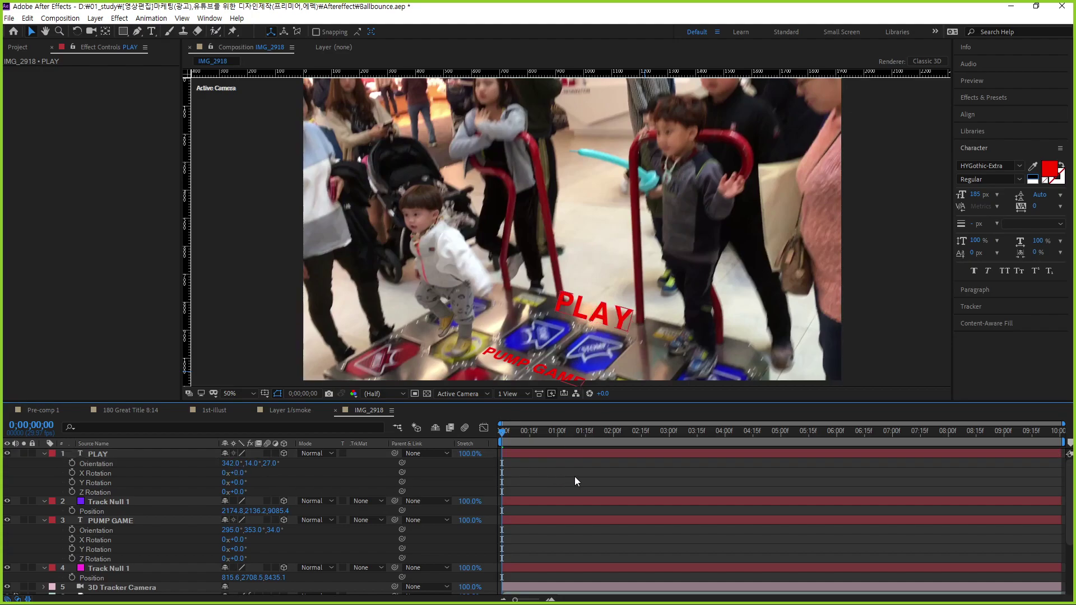
{"action": "key", "text": "space"}
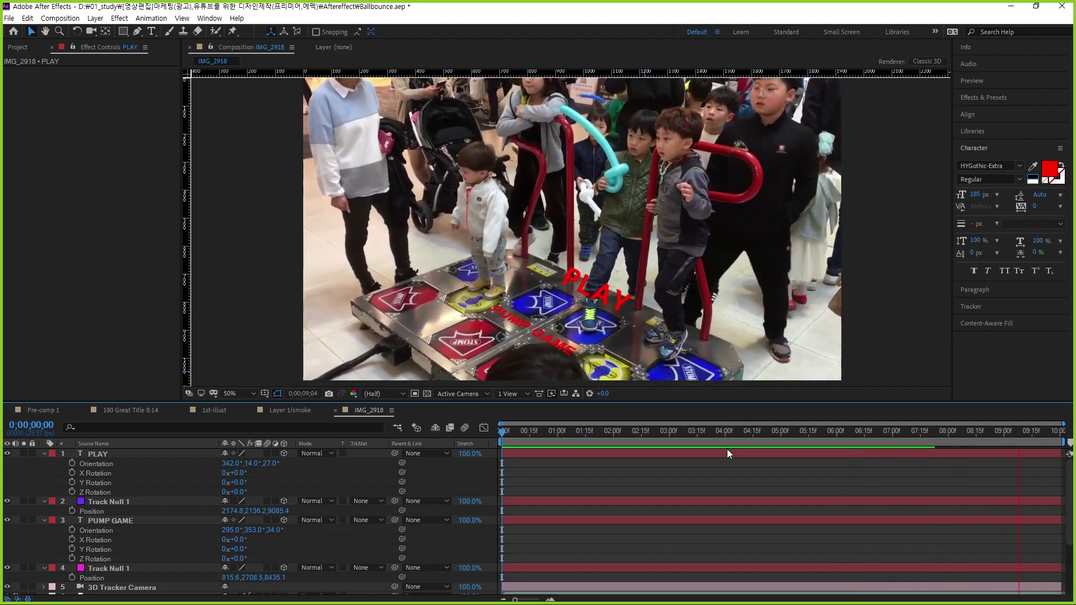
{"action": "key", "text": "space"}
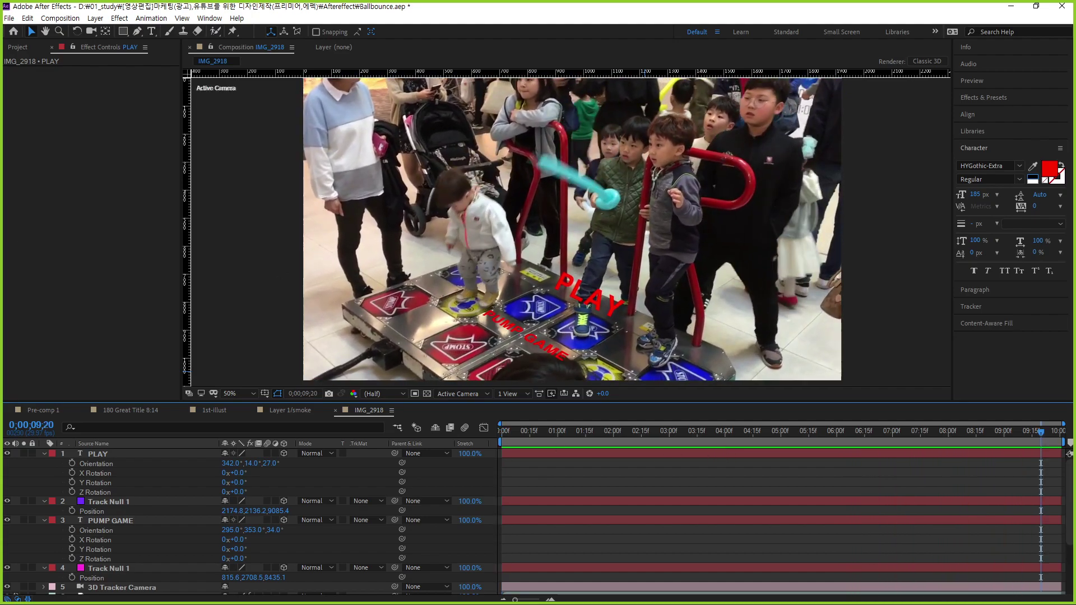
{"action": "left_click", "coordinate": [17, 47]}
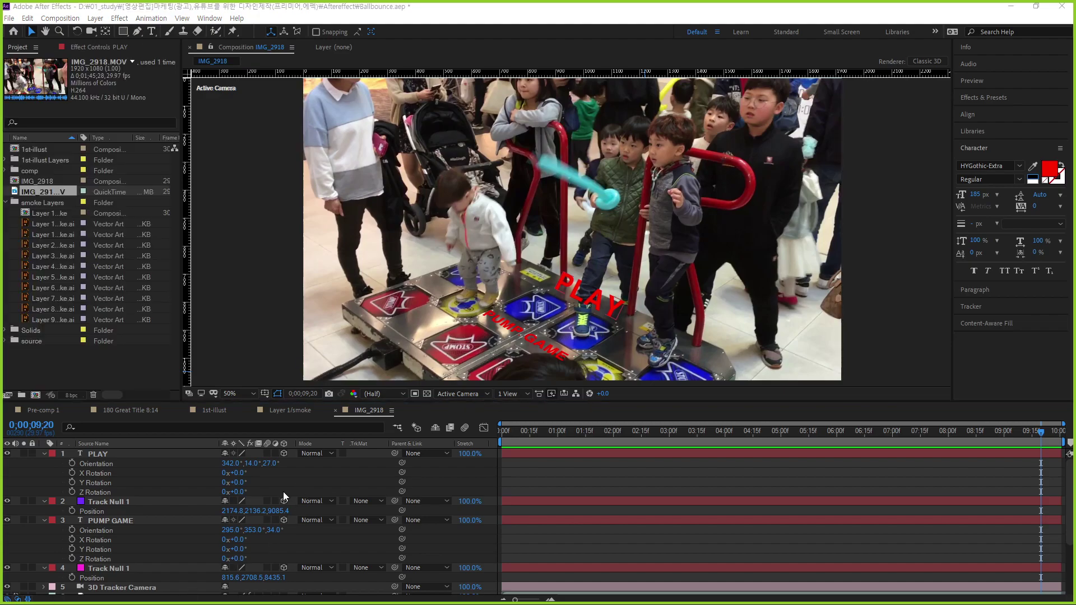
Shrink IMG_2918.MOV's 3D Camera Tracker track points to 67% and right-click a pad target
{"action": "scroll", "coordinate": [82, 570], "scroll_direction": "down", "scroll_amount": 2}
{"action": "left_click", "coordinate": [44, 514]}
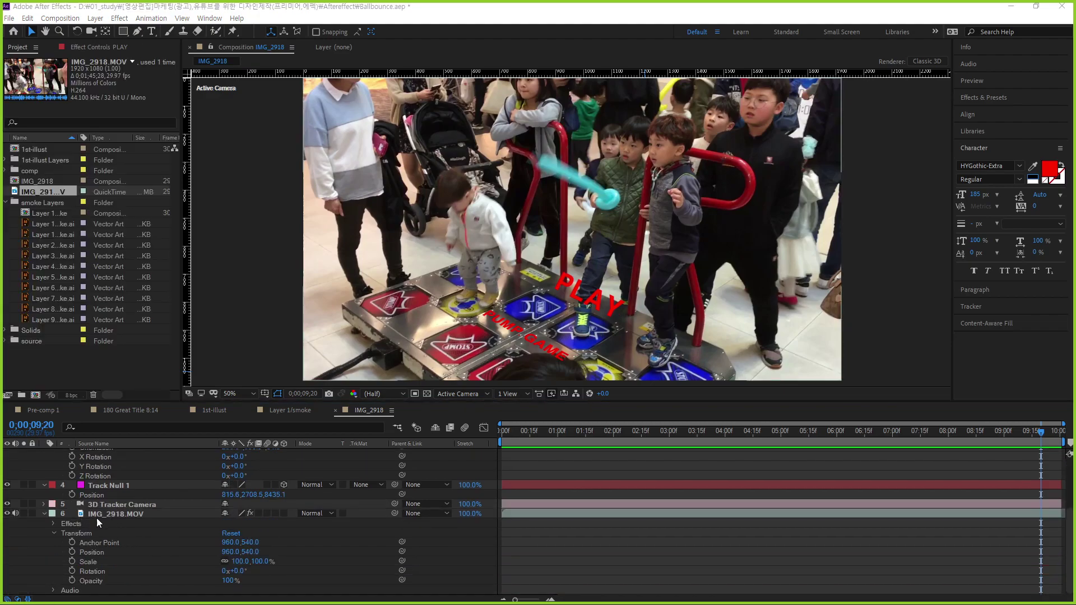
{"action": "left_click", "coordinate": [124, 513]}
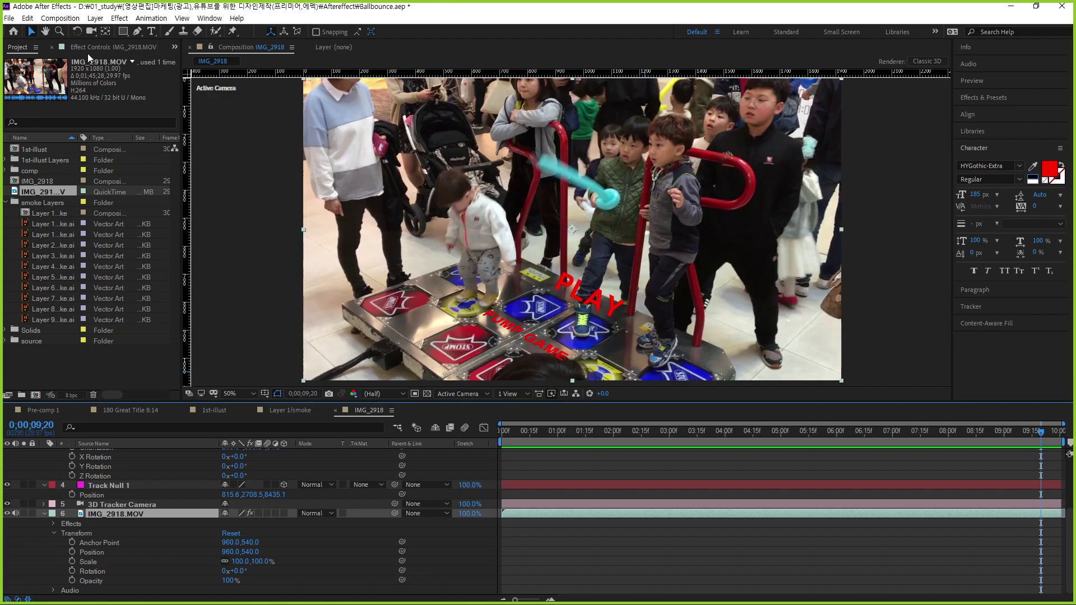
{"action": "left_click", "coordinate": [109, 47]}
{"action": "left_click", "coordinate": [56, 71]}
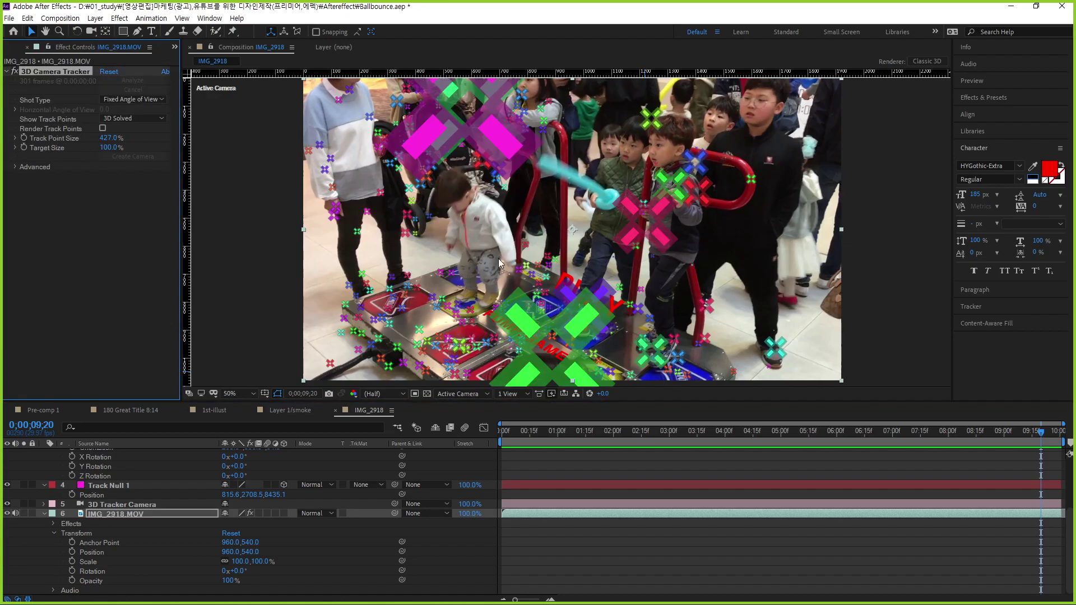
{"action": "left_click_drag", "start_coordinate": [109, 138], "coordinate": [23, 149]}
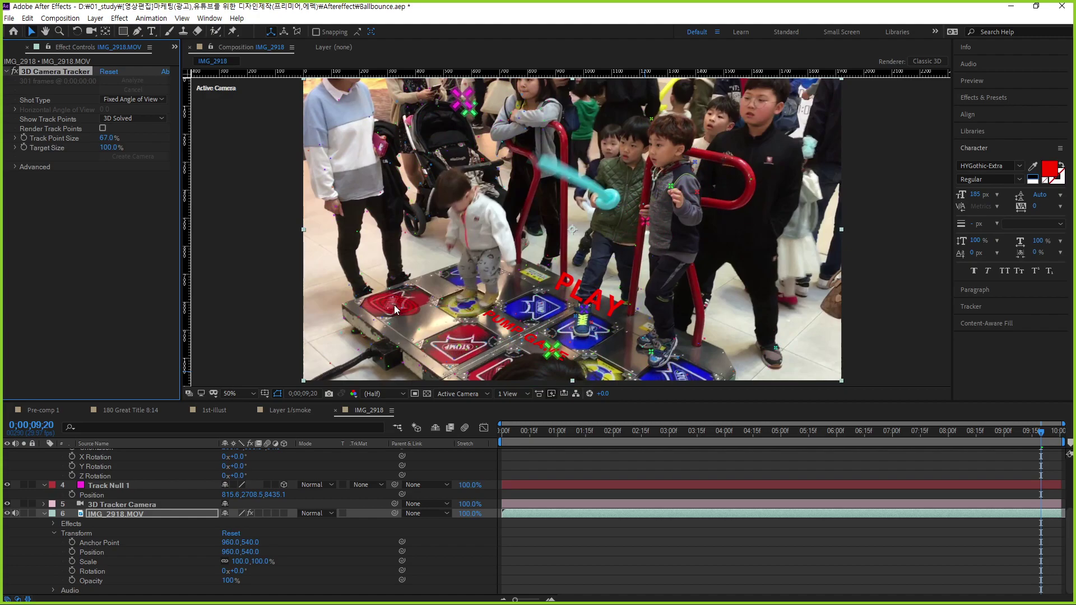
{"action": "left_click", "coordinate": [423, 324]}
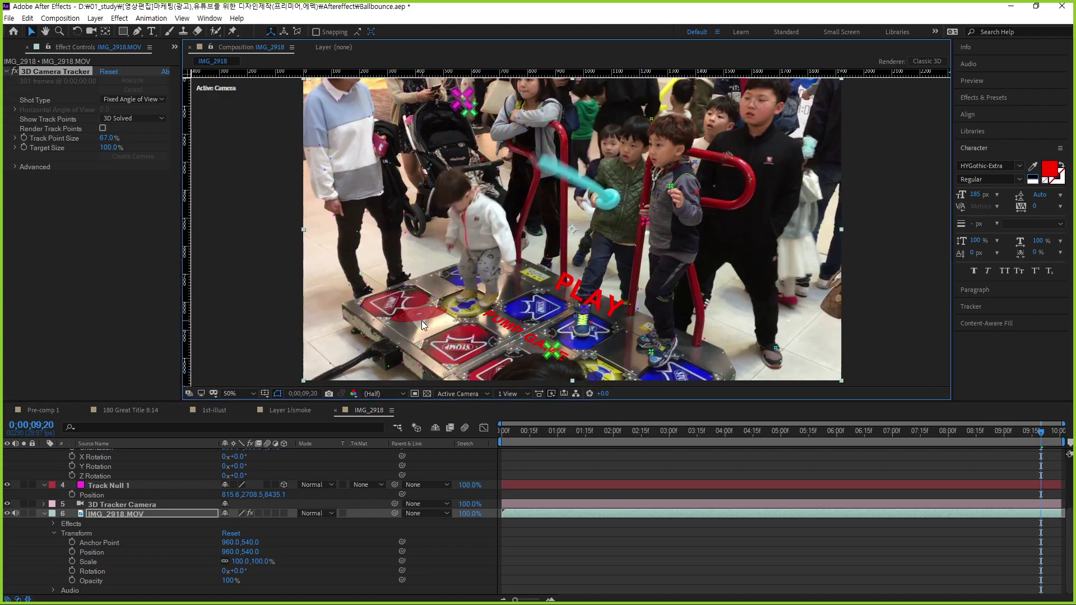
{"action": "right_click", "coordinate": [421, 317]}
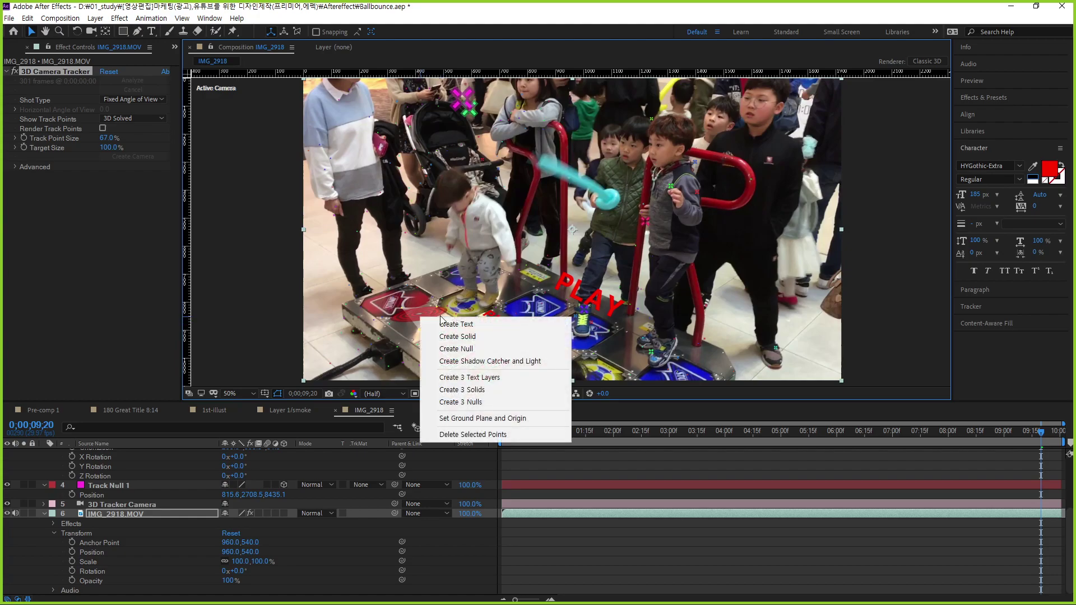
Create a null on the pad's left red panel, collapse the layer groups, and select it
{"action": "left_click", "coordinate": [469, 350]}
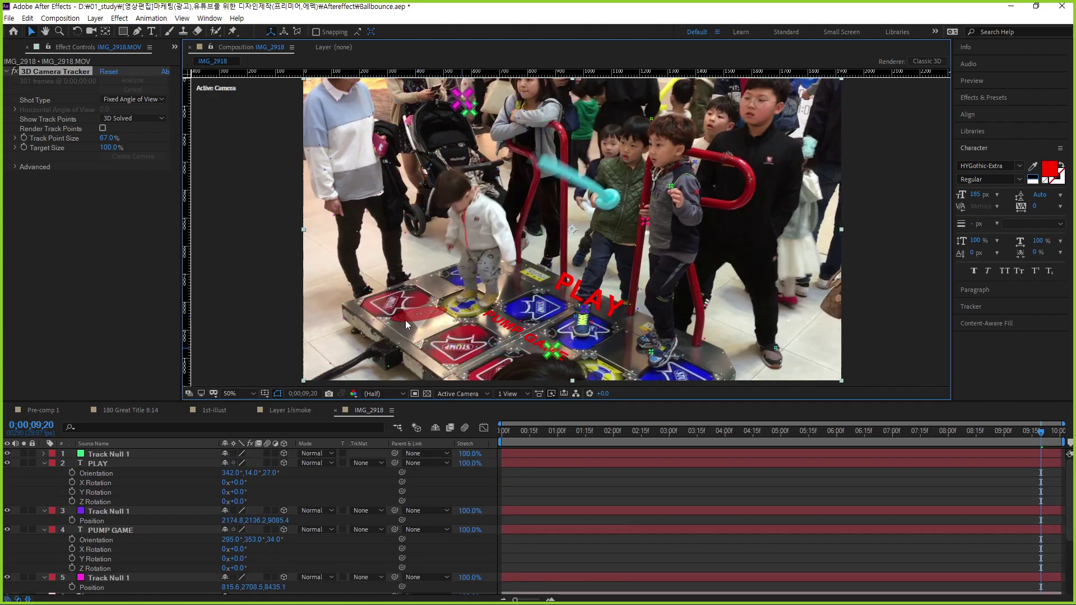
{"action": "left_click", "coordinate": [44, 463]}
{"action": "left_click", "coordinate": [45, 472]}
{"action": "left_click", "coordinate": [45, 483]}
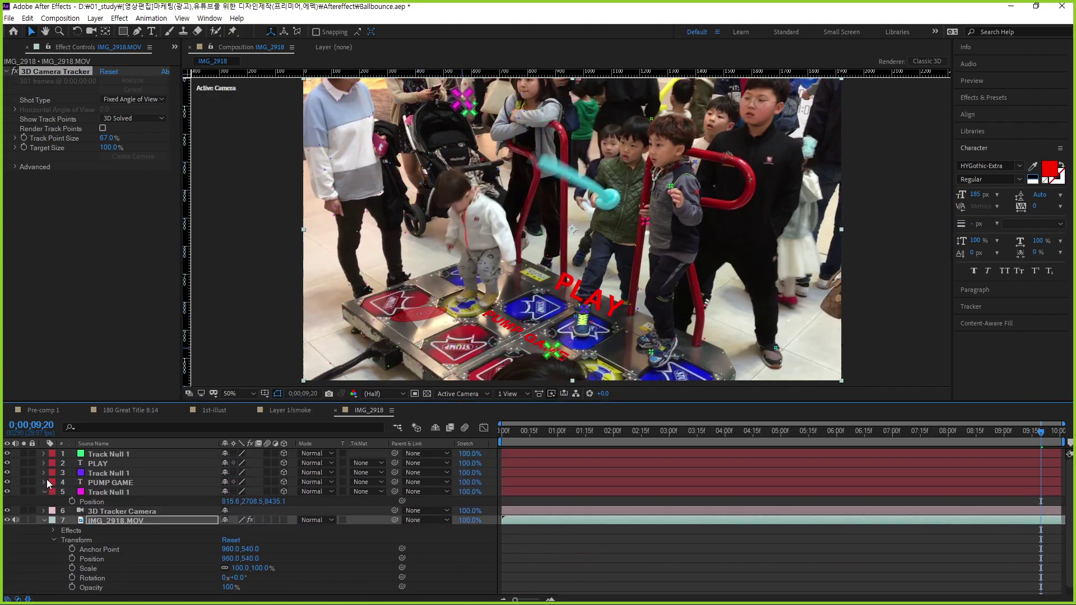
{"action": "left_click", "coordinate": [44, 492]}
{"action": "left_click", "coordinate": [105, 491]}
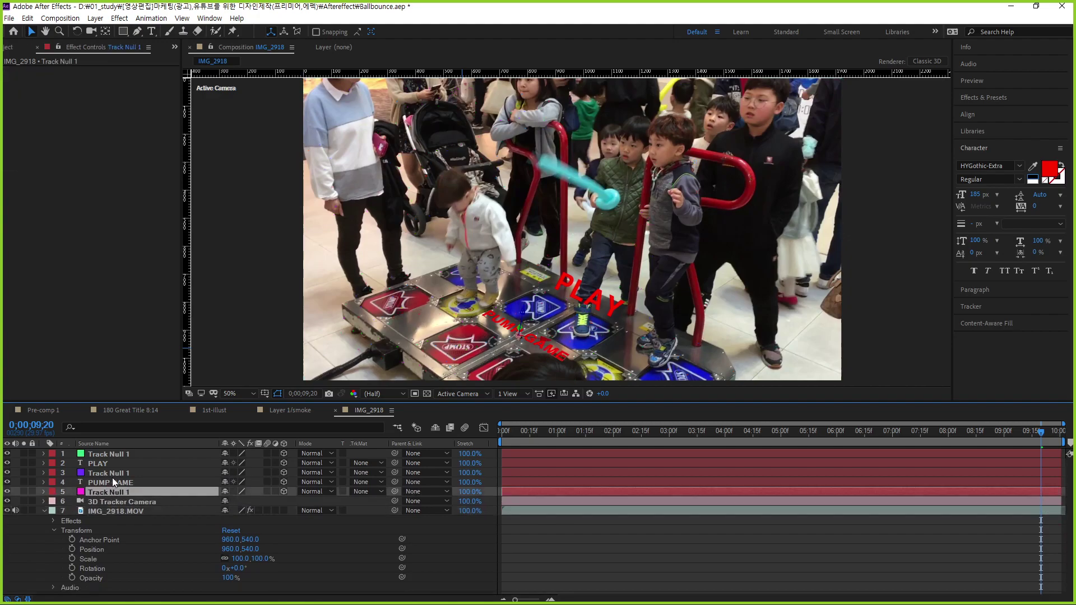
{"action": "left_click", "coordinate": [112, 473]}
{"action": "left_click", "coordinate": [113, 491]}
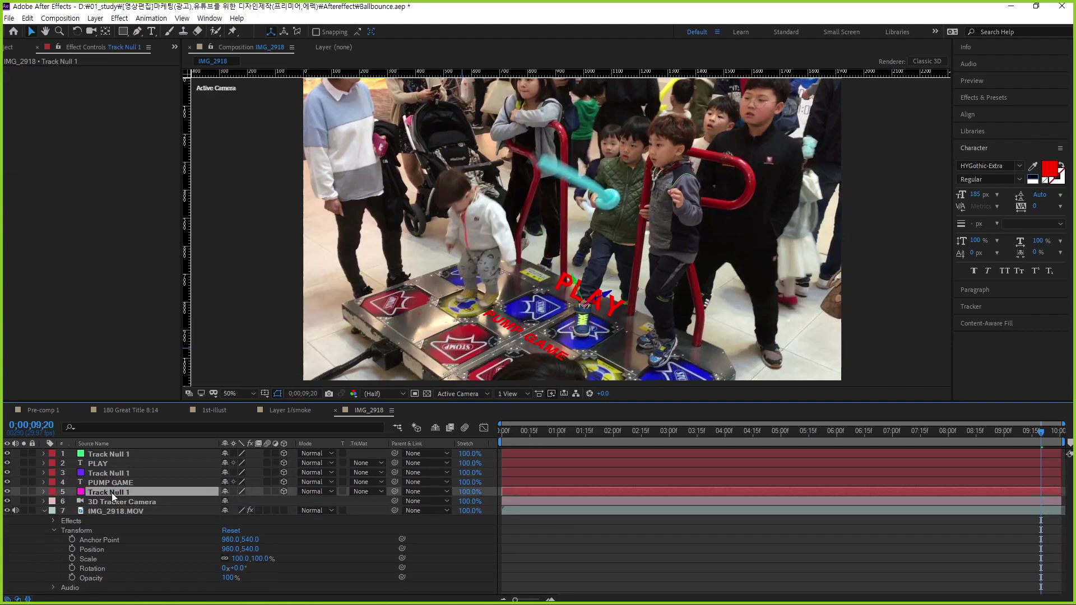
{"action": "left_click", "coordinate": [112, 455]}
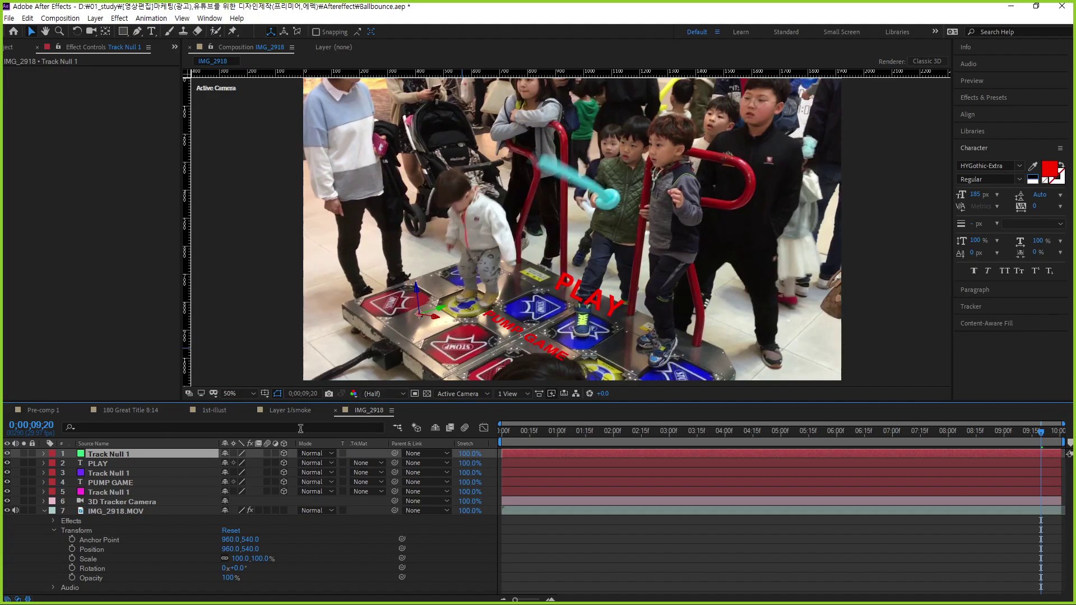
Preview the 1st-illust character animation, then return to the IMG_2918 composition
{"action": "left_click", "coordinate": [212, 409]}
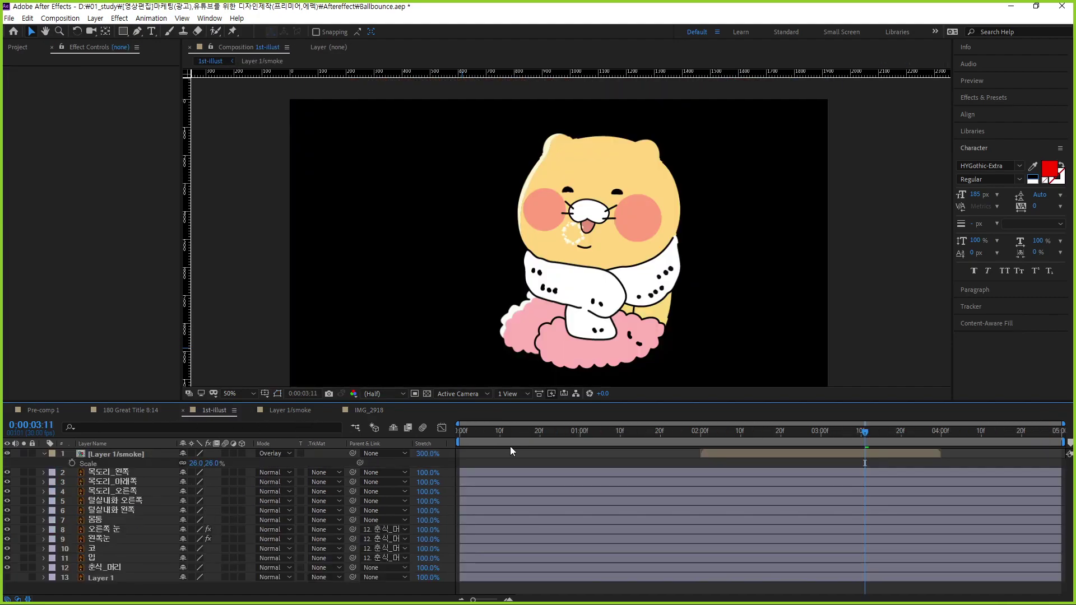
{"action": "mouse_move", "coordinate": [867, 428]}
{"action": "left_mouse_down"}
{"action": "mouse_move", "coordinate": [528, 452]}
{"action": "mouse_move", "coordinate": [945, 431]}
{"action": "mouse_move", "coordinate": [624, 459]}
{"action": "left_mouse_up"}
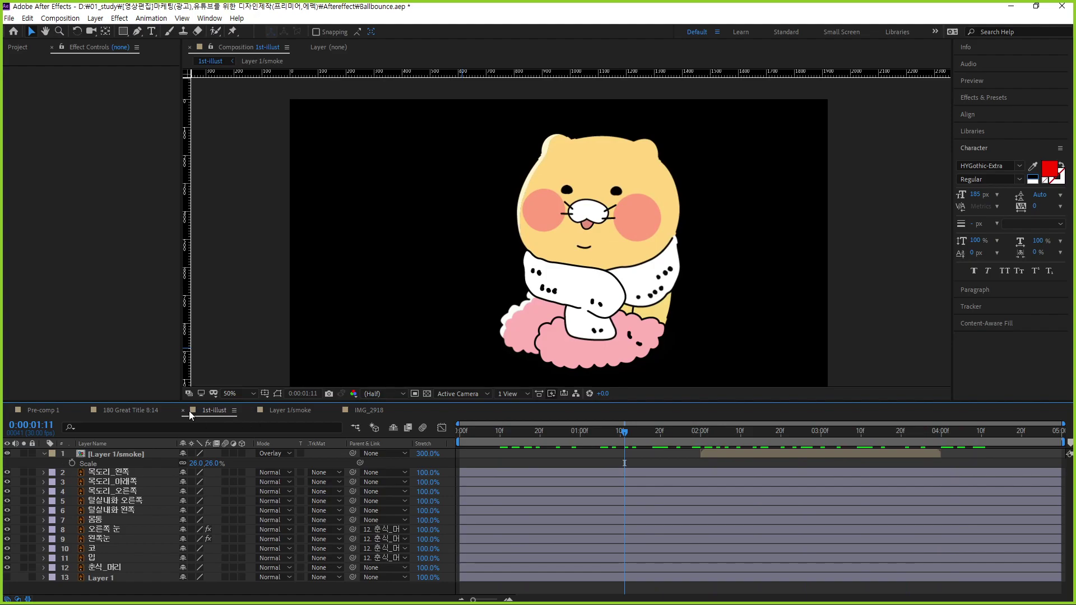
{"action": "left_click", "coordinate": [371, 412]}
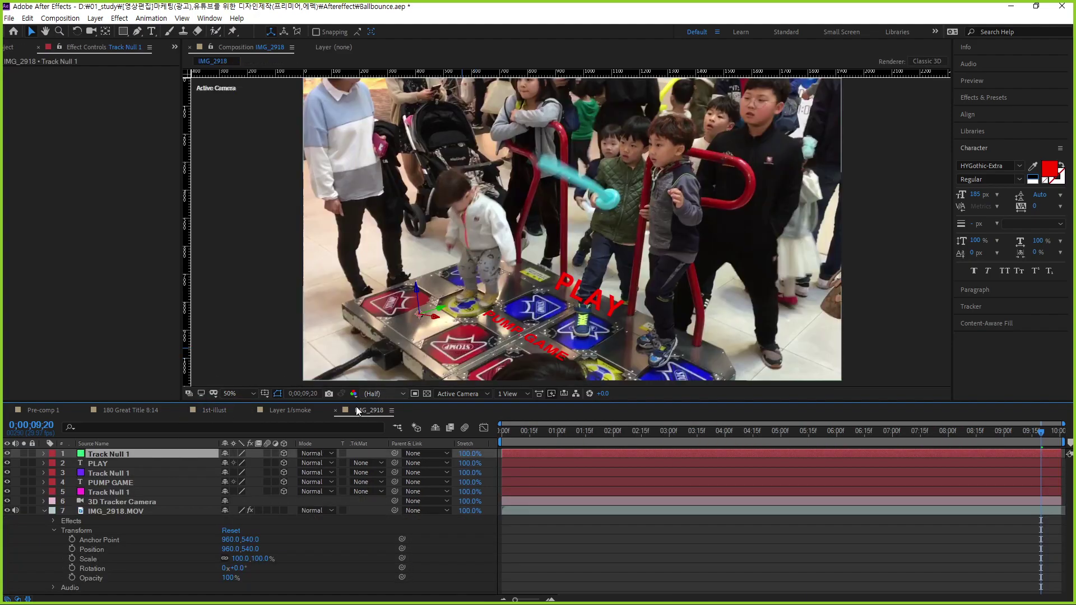
Drag the 1st-illust composition from the Project panel into IMG_2918 as the top layer
{"action": "left_click", "coordinate": [9, 48]}
{"action": "left_click", "coordinate": [39, 157]}
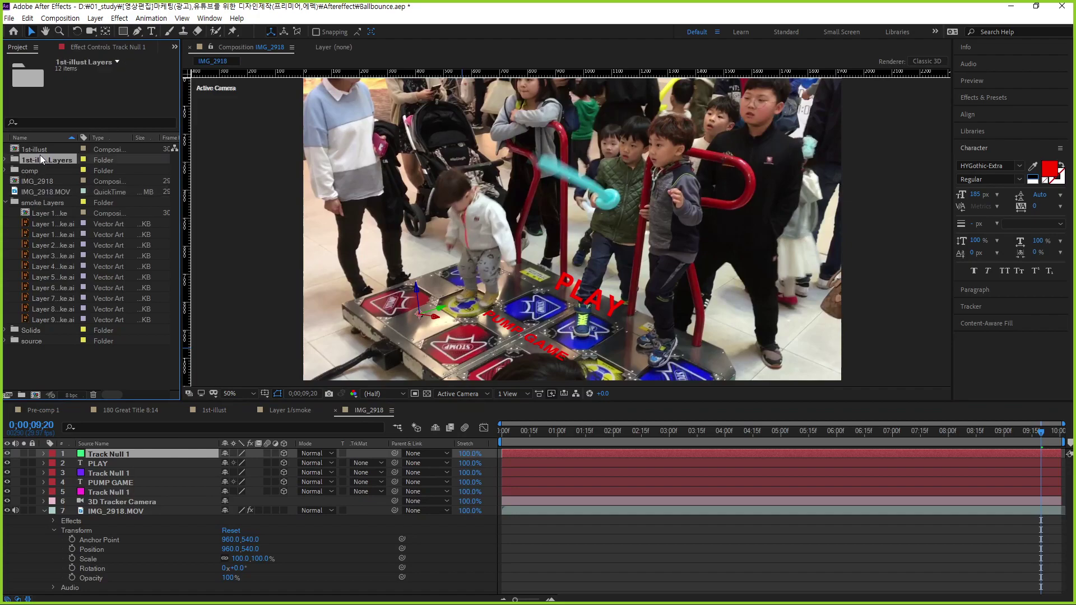
{"action": "left_click", "coordinate": [36, 148]}
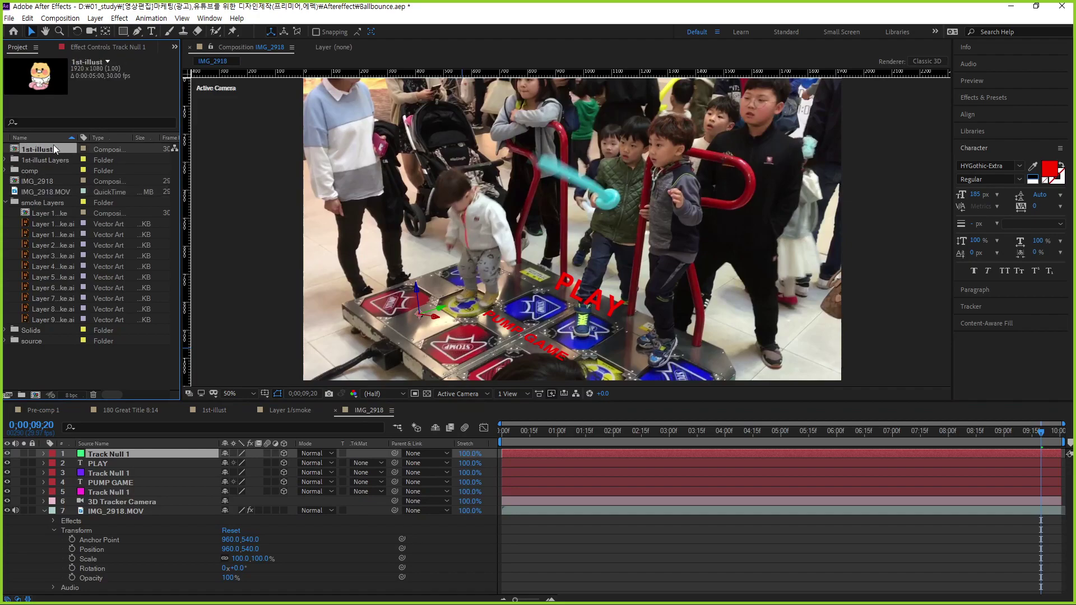
{"action": "left_click_drag", "start_coordinate": [34, 149], "coordinate": [117, 454]}
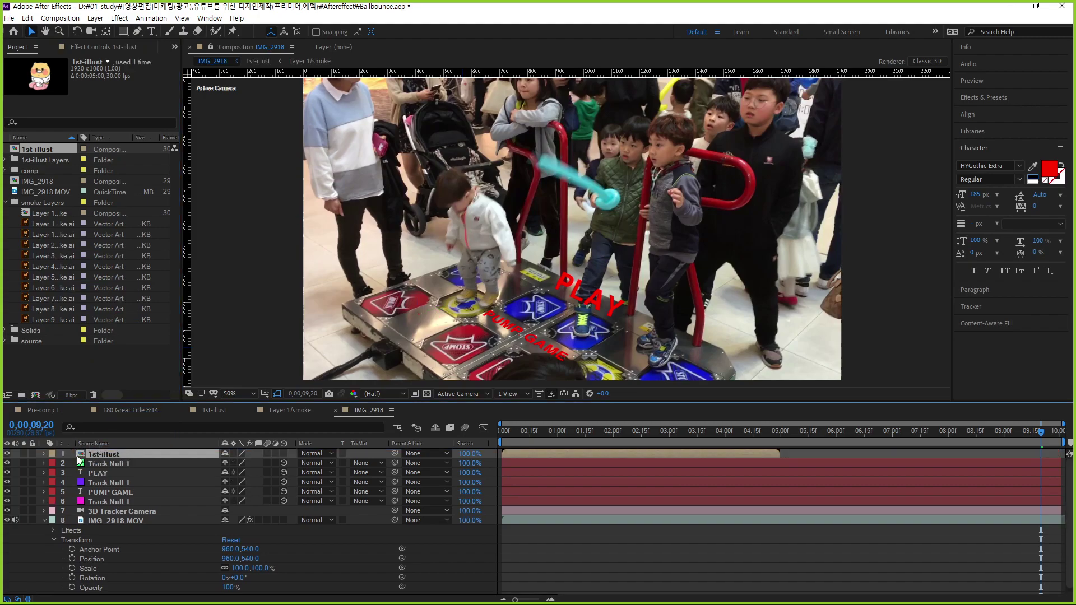
{"action": "mouse_move", "coordinate": [975, 434]}
{"action": "left_mouse_down"}
{"action": "mouse_move", "coordinate": [516, 437]}
{"action": "mouse_move", "coordinate": [558, 435]}
{"action": "left_mouse_up"}
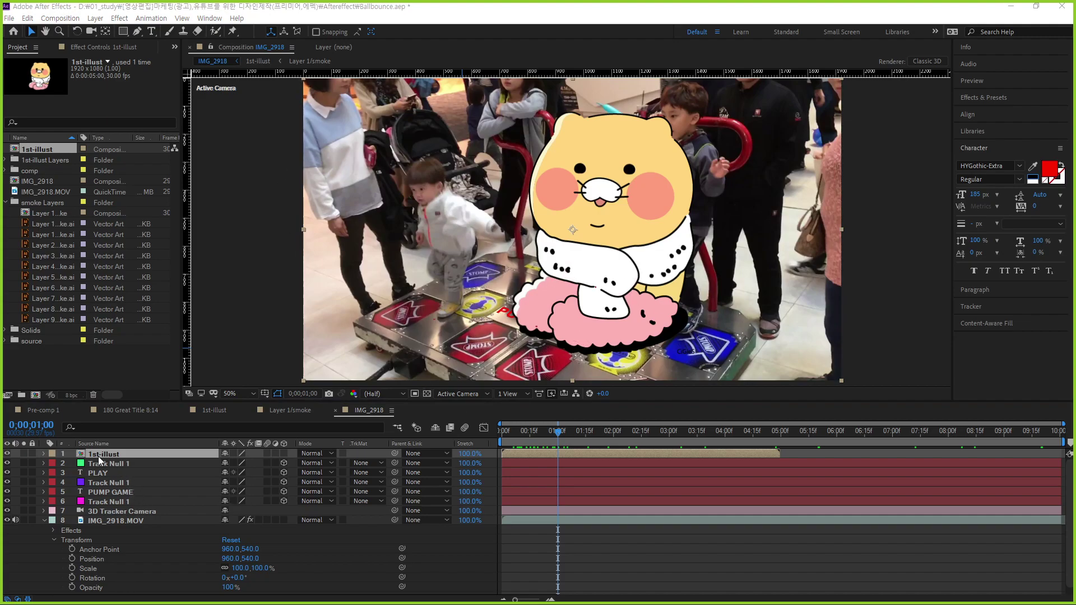
Make 1st-illust a 3D layer and give it Track Null 1's X position, -1117.5
{"action": "left_click", "coordinate": [284, 453]}
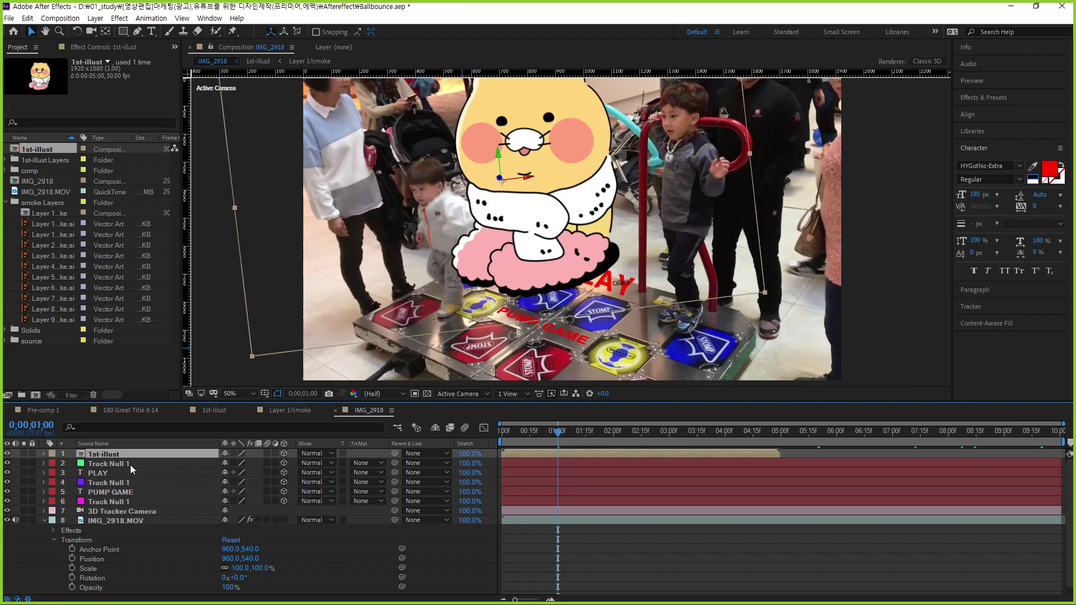
{"action": "key", "text": "p"}
{"action": "left_click", "coordinate": [116, 473]}
{"action": "key", "text": "p"}
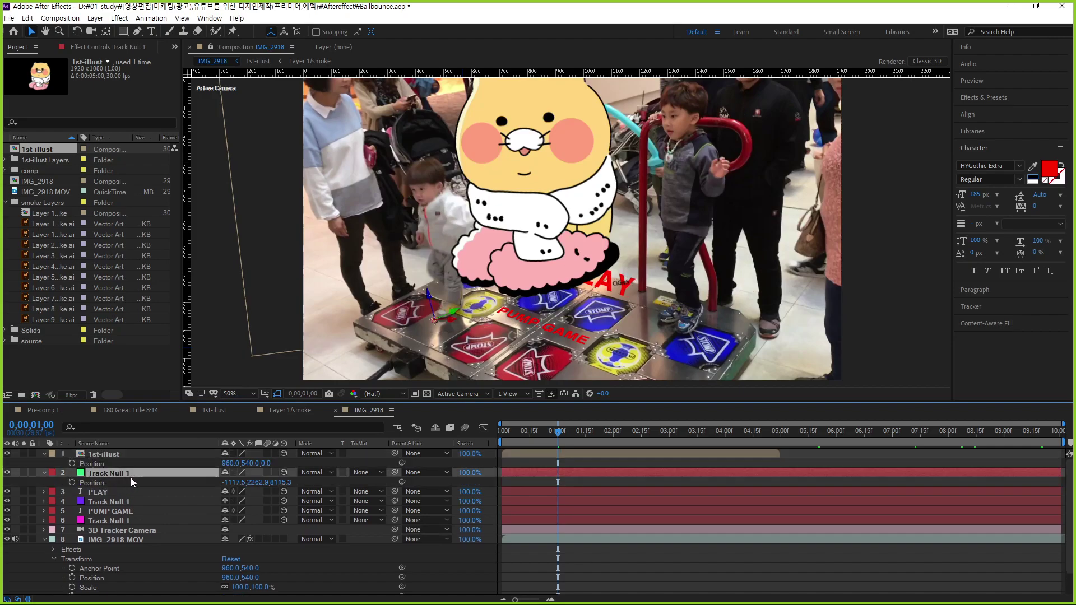
{"action": "left_click", "coordinate": [90, 483]}
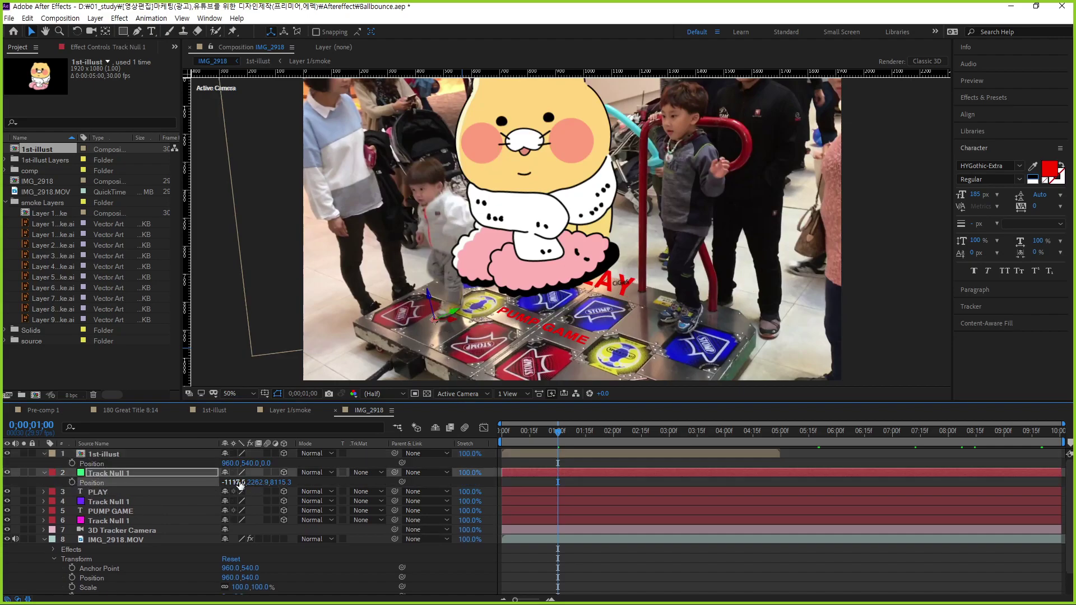
{"action": "left_click", "coordinate": [234, 485]}
{"action": "type", "text": "-1330"}
{"action": "left_click", "coordinate": [234, 482]}
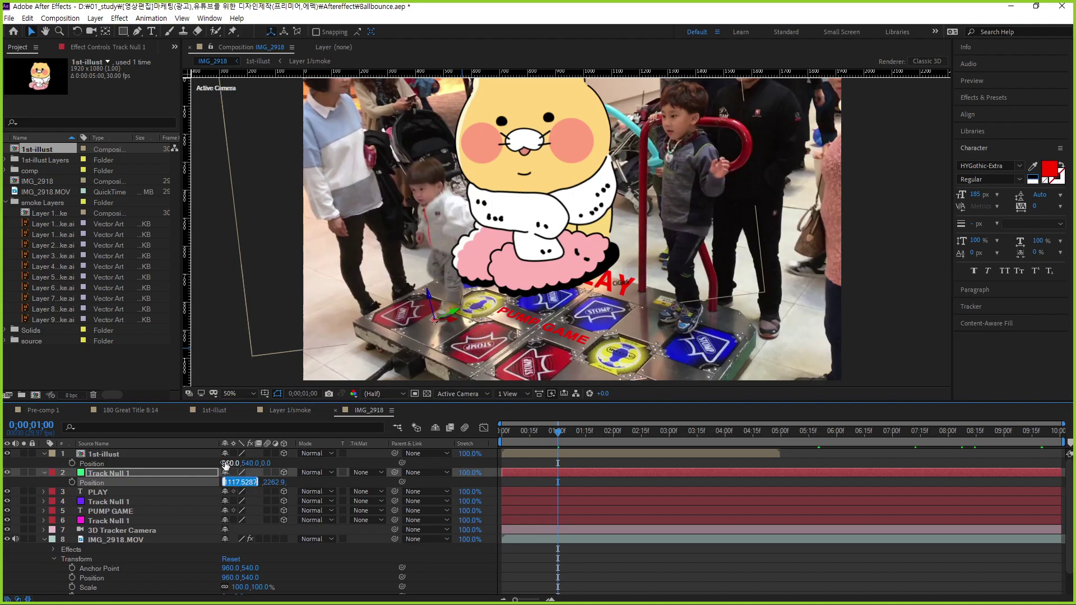
{"action": "left_click", "coordinate": [231, 463]}
{"action": "left_click", "coordinate": [259, 482]}
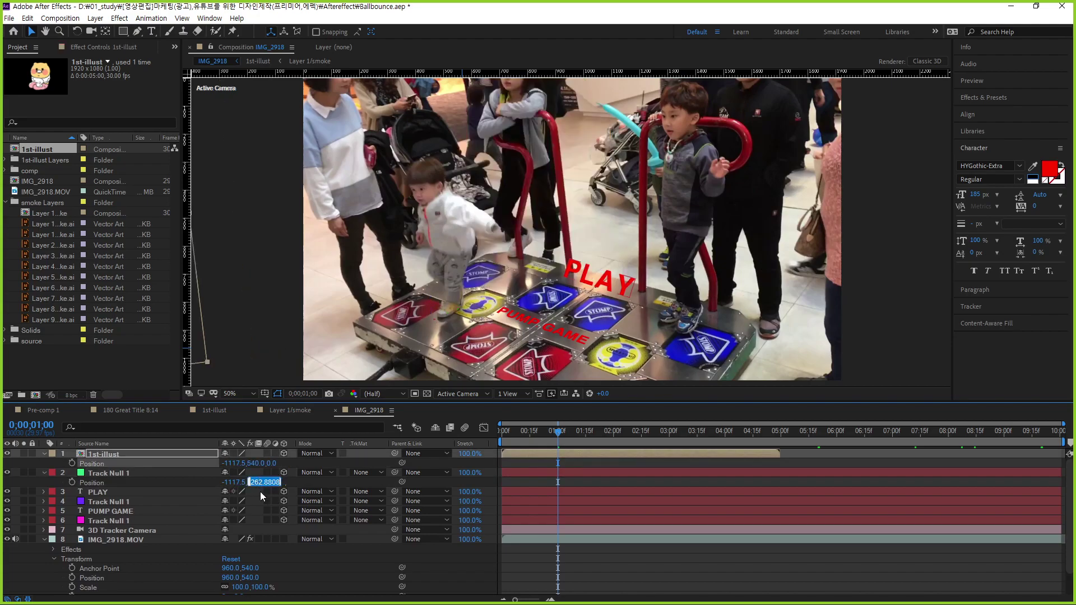
Copy Track Null 1's Y and Z values (2262.9, 8115.3) into 1st-illust's Position
{"action": "key", "text": "ctrl+c"}
{"action": "left_click", "coordinate": [255, 463]}
{"action": "key", "text": "ctrl+v"}
{"action": "left_click", "coordinate": [280, 482]}
{"action": "key", "text": "ctrl+c"}
{"action": "left_click", "coordinate": [277, 463]}
{"action": "key", "text": "ctrl+v"}
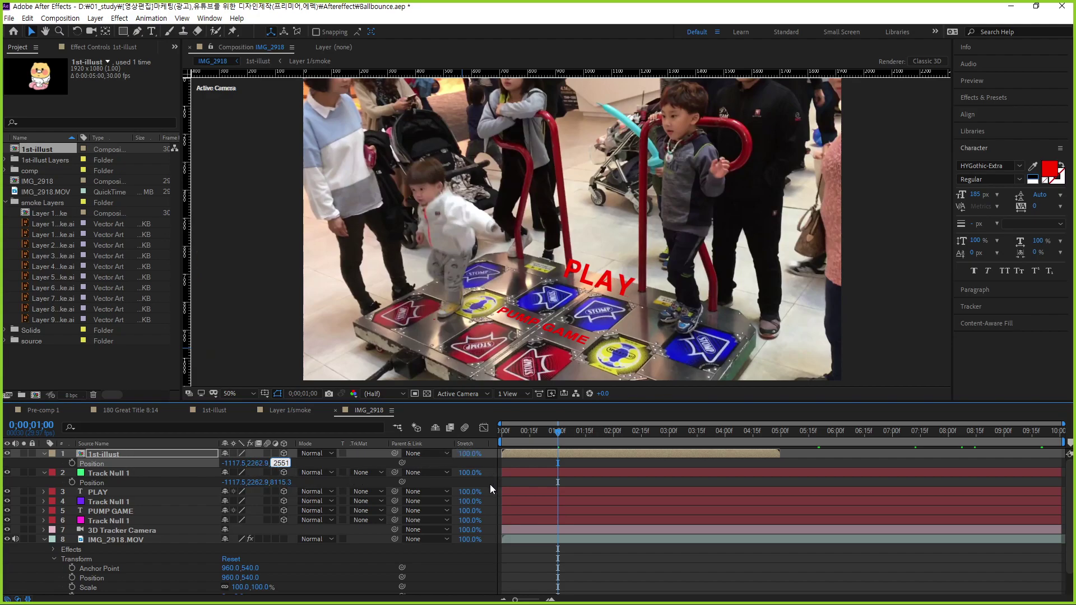
{"action": "type", "text": "8115.3"}
{"action": "key", "text": "Return"}
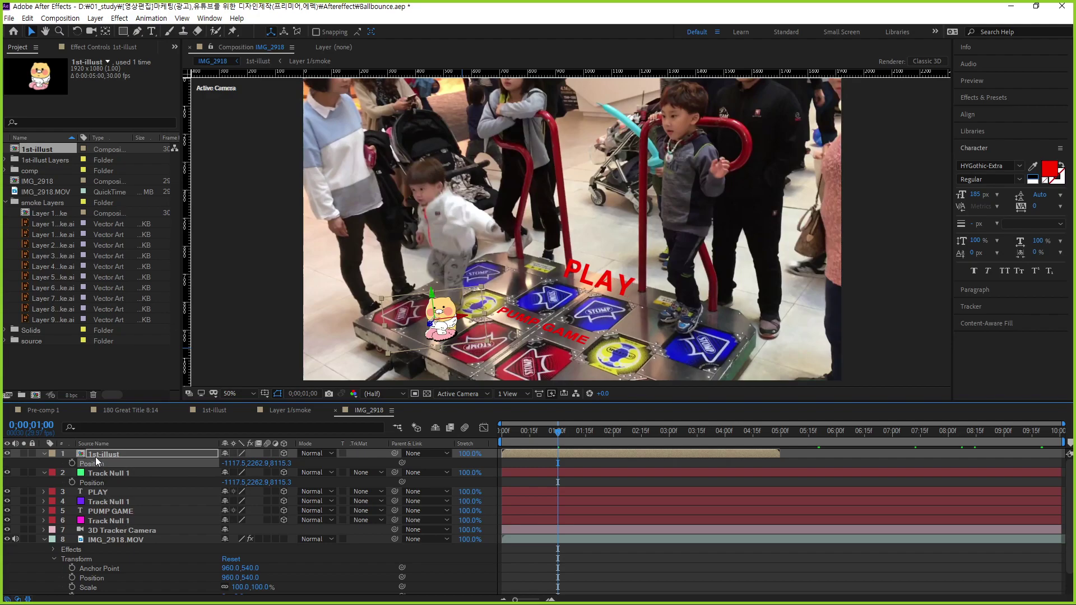
Tilt 1st-illust to 6° Z orientation, nudge it up and left, and go to 0;00;04;29
{"action": "key", "text": "r"}
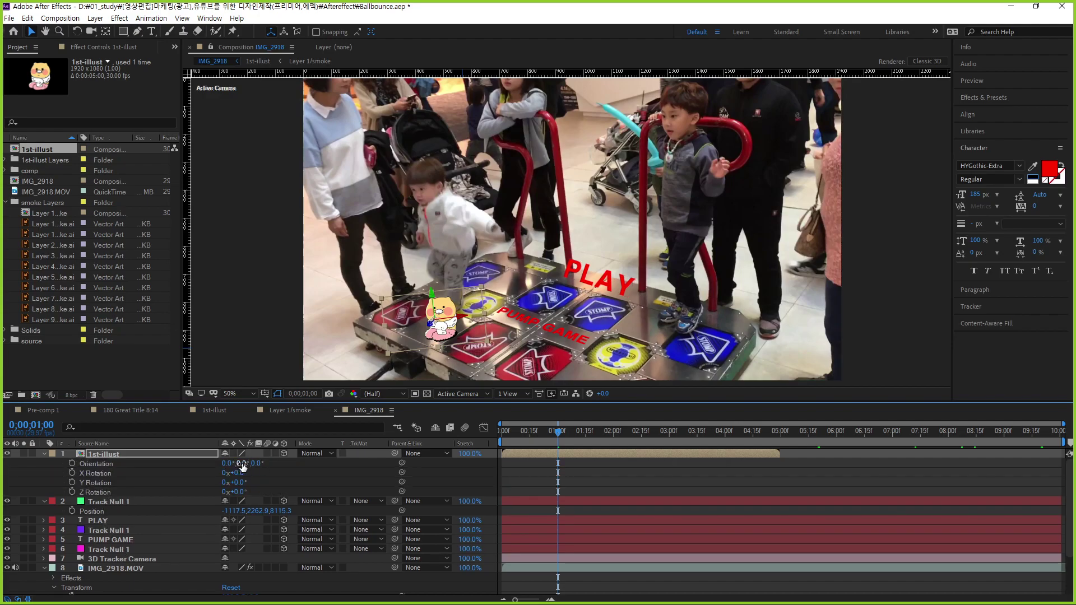
{"action": "left_click_drag", "start_coordinate": [255, 465], "coordinate": [257, 462]}
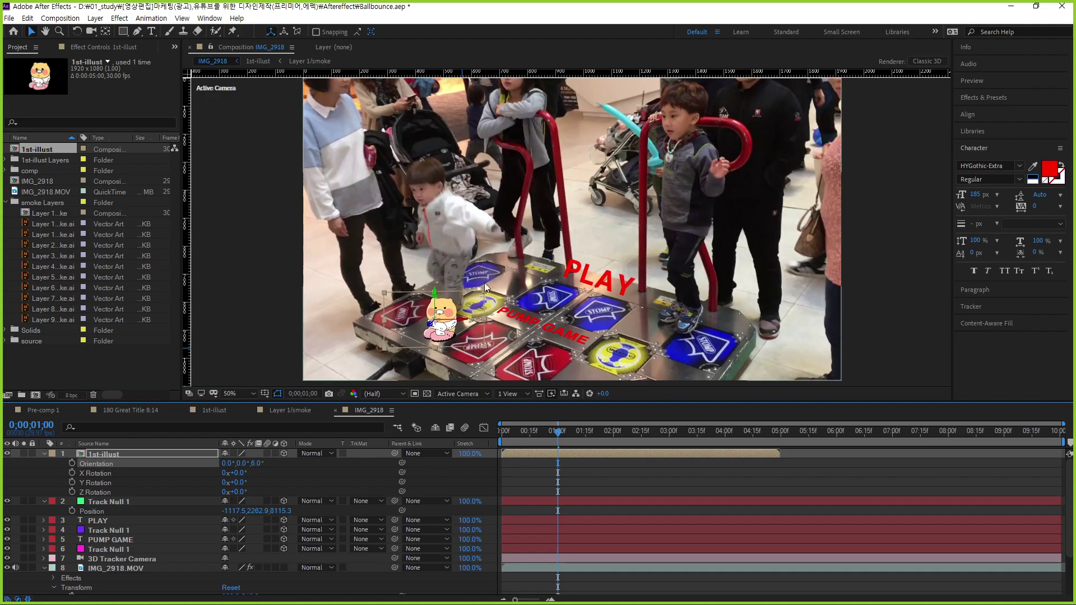
{"action": "left_click_drag", "start_coordinate": [435, 296], "coordinate": [438, 268]}
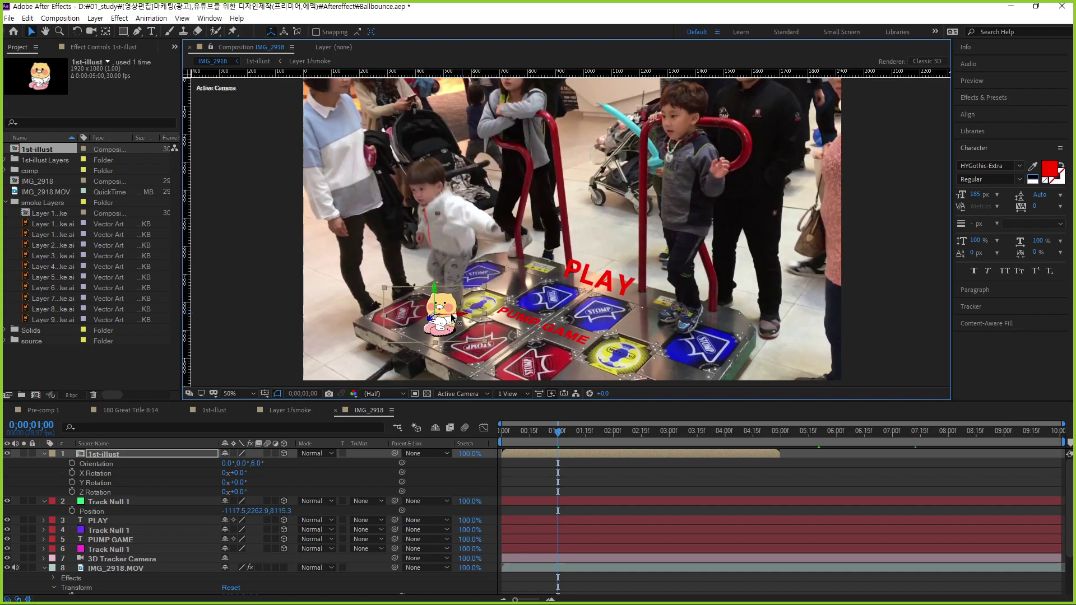
{"action": "left_click_drag", "start_coordinate": [462, 314], "coordinate": [447, 317]}
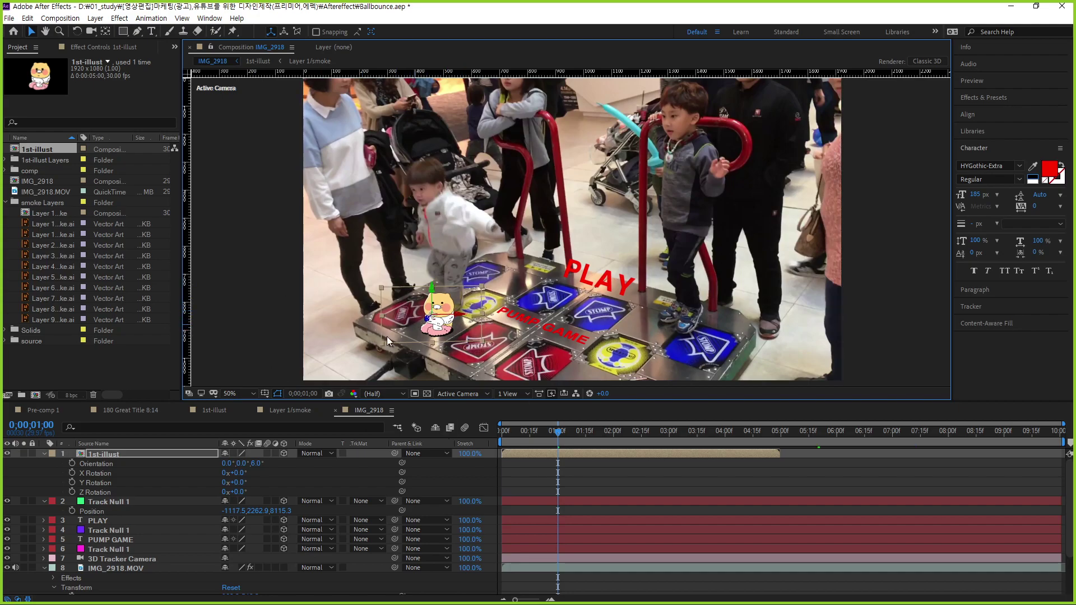
{"action": "left_click_drag", "start_coordinate": [454, 319], "coordinate": [453, 320]}
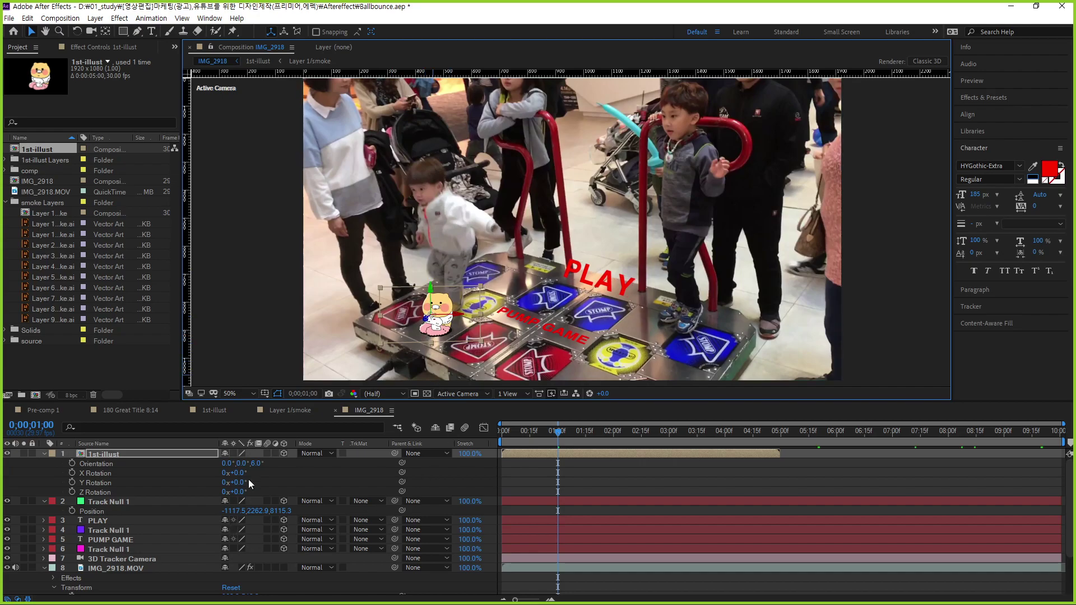
{"action": "left_click_drag", "start_coordinate": [255, 463], "coordinate": [248, 455]}
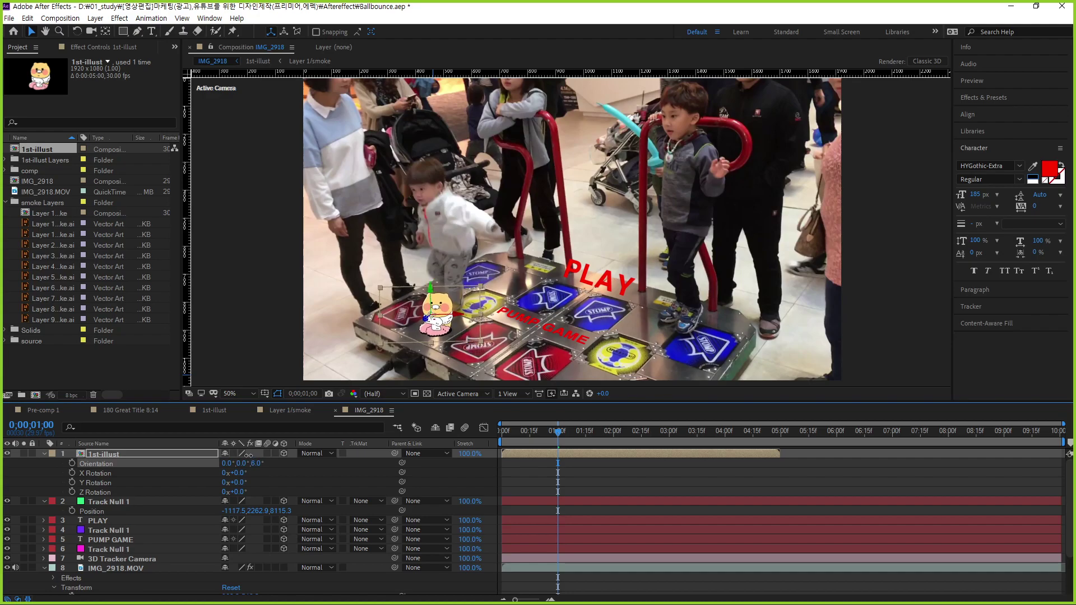
{"action": "left_click_drag", "start_coordinate": [560, 435], "coordinate": [780, 461]}
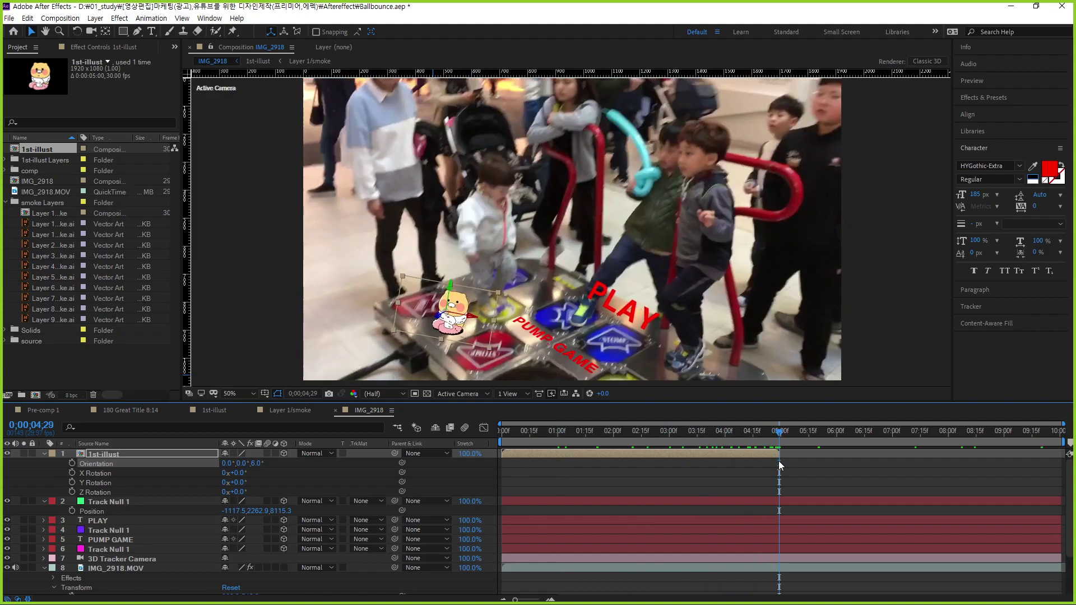
End the work area at 0;00;04;29 and preview the character tracking the pad
{"action": "key", "text": "n"}
{"action": "key", "text": "space"}
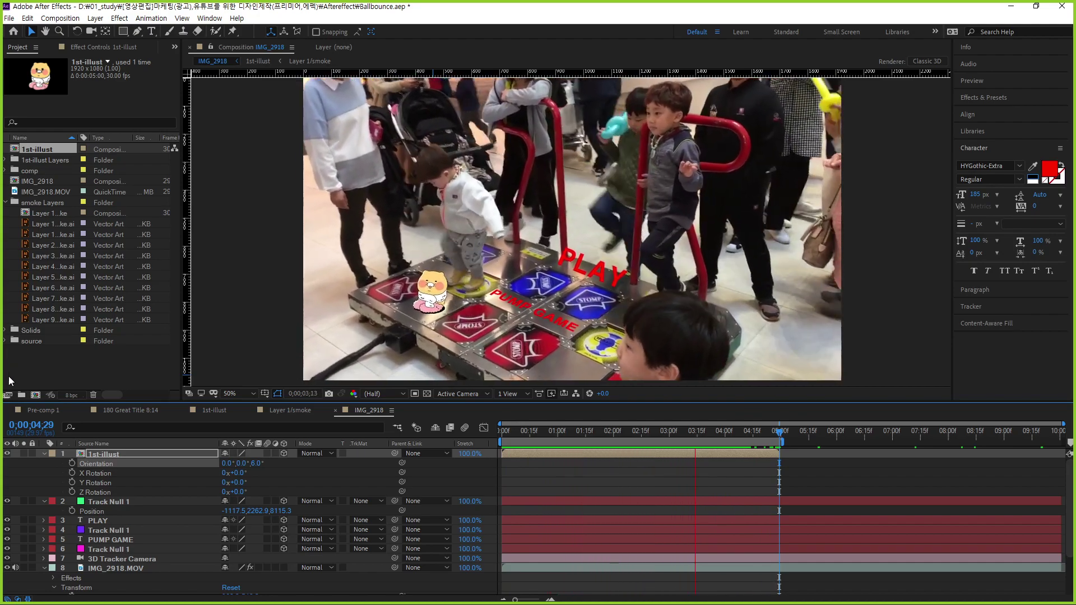
Expand the source folder and browse beach ball.jpg and the christmas image
{"action": "left_click", "coordinate": [6, 340]}
{"action": "left_click", "coordinate": [62, 343]}
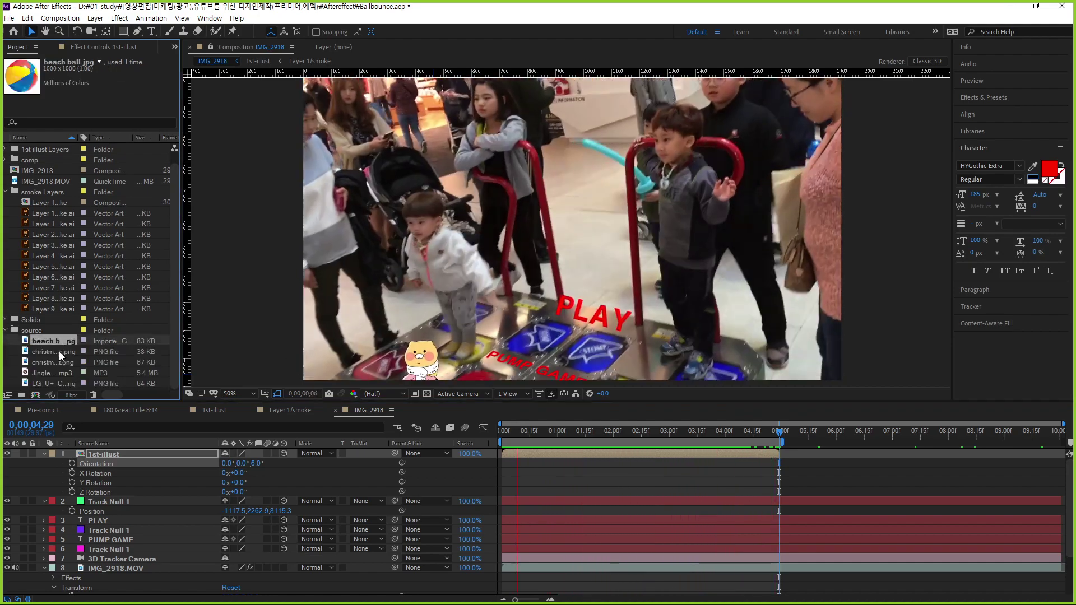
{"action": "left_click", "coordinate": [58, 363]}
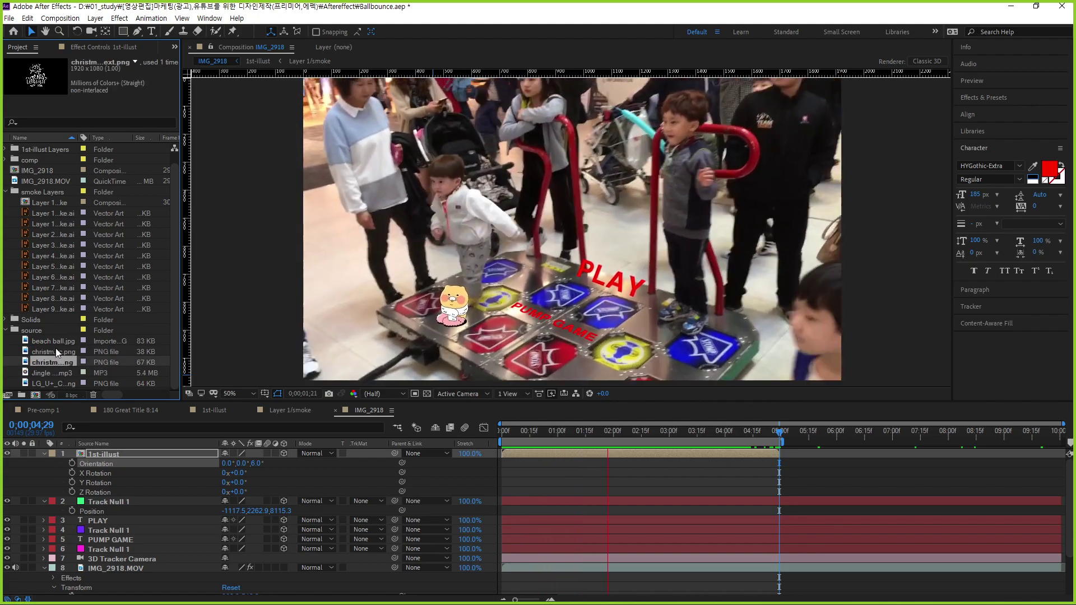
{"action": "left_click", "coordinate": [60, 341]}
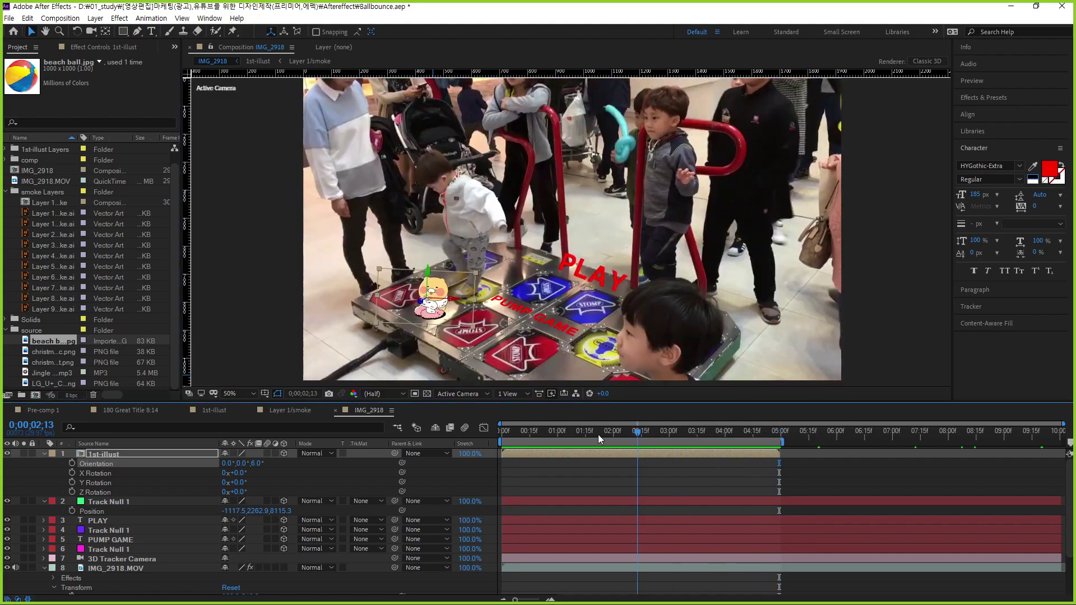
Stop the preview and set the time to 0;00;01;15
{"action": "left_click", "coordinate": [563, 435]}
{"action": "left_click_drag", "start_coordinate": [577, 437], "coordinate": [596, 432]}
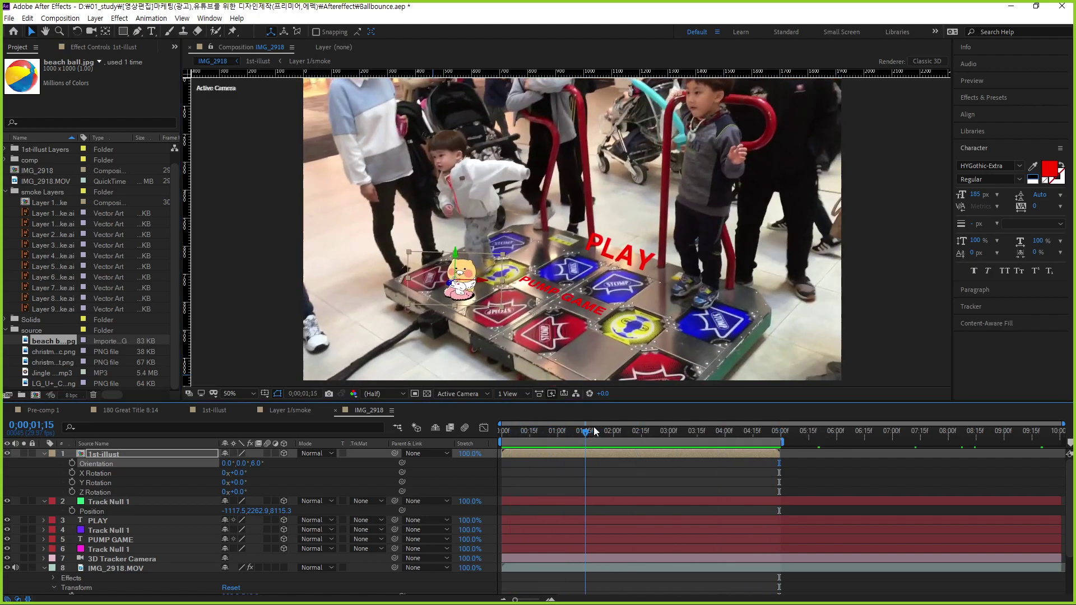
{"action": "left_click", "coordinate": [930, 297]}
Create a Track Null from a 3D Camera Tracker point on the bottom red pad
{"action": "left_click", "coordinate": [109, 567]}
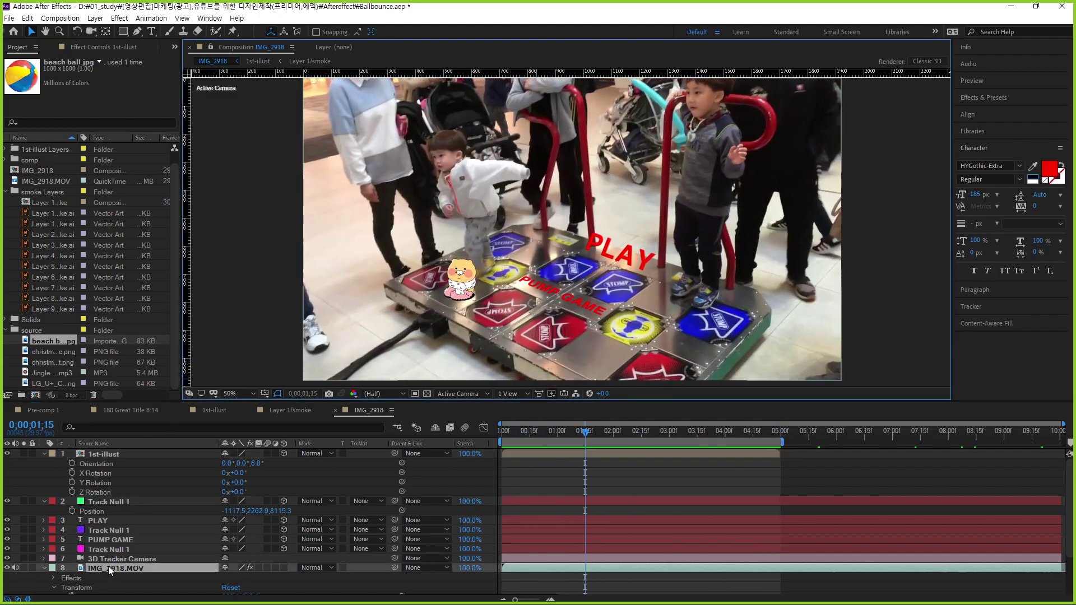
{"action": "left_click", "coordinate": [87, 50]}
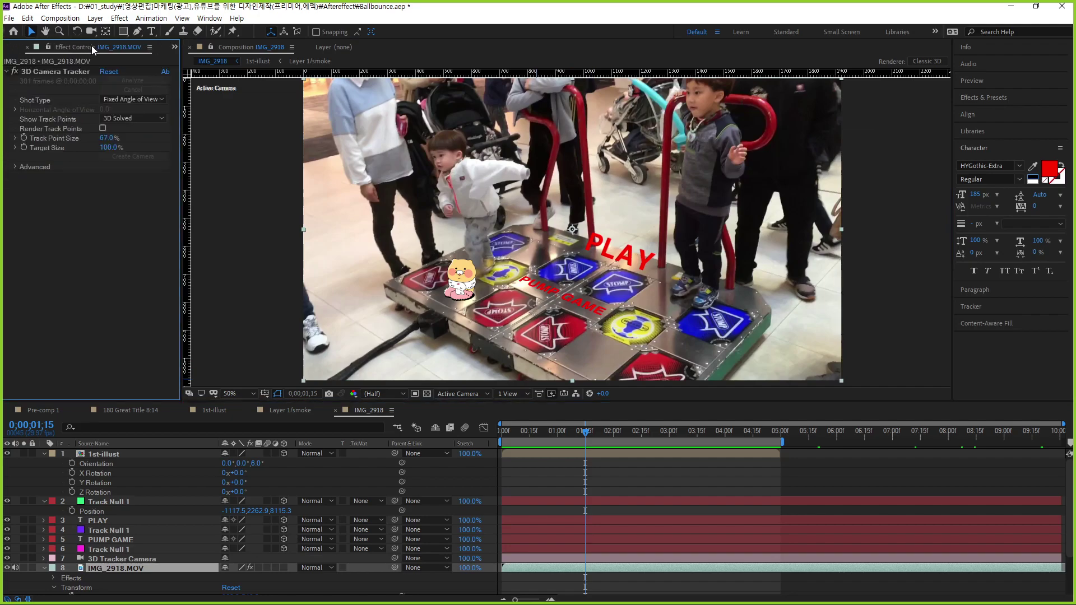
{"action": "left_click", "coordinate": [51, 69]}
{"action": "left_click", "coordinate": [591, 355]}
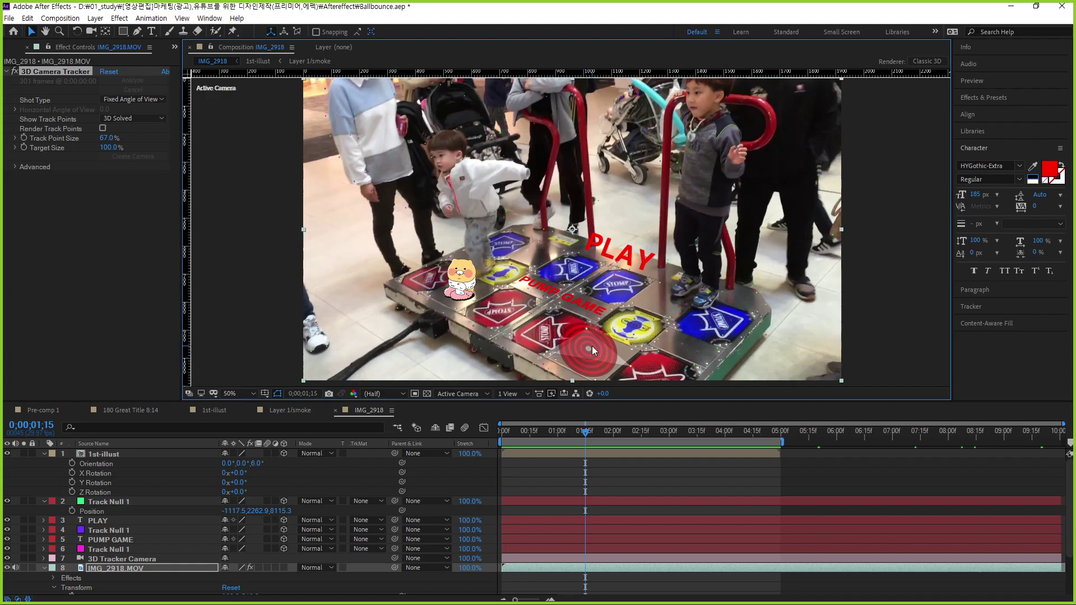
{"action": "right_click", "coordinate": [591, 345]}
{"action": "left_click", "coordinate": [642, 373]}
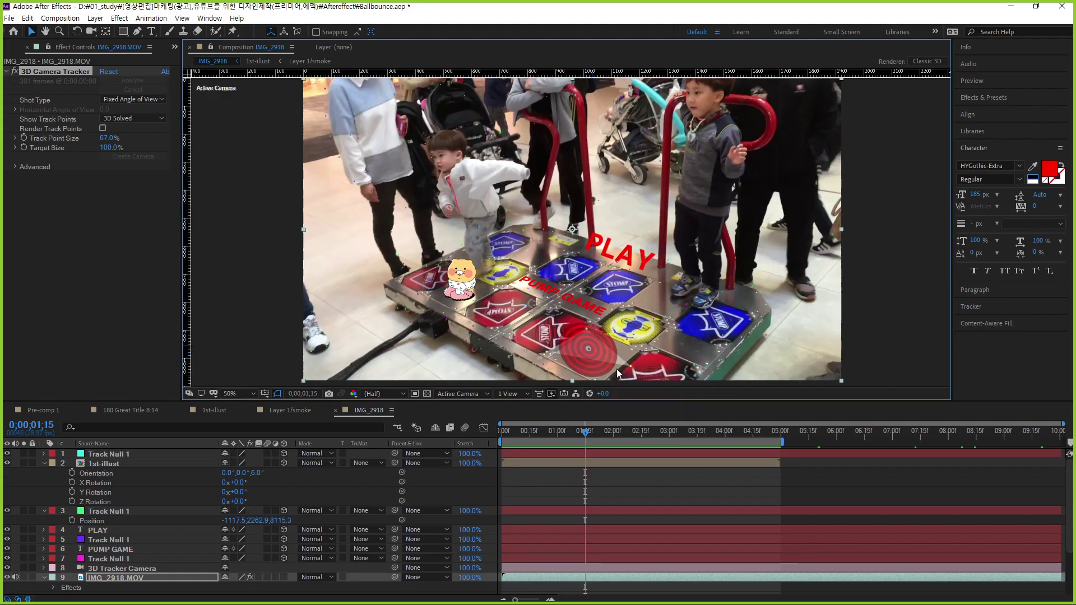
Show the new Track Null 1's Position values: 1423.8, 3403.6, 6753.0
{"action": "left_click", "coordinate": [42, 463]}
{"action": "left_click", "coordinate": [46, 471]}
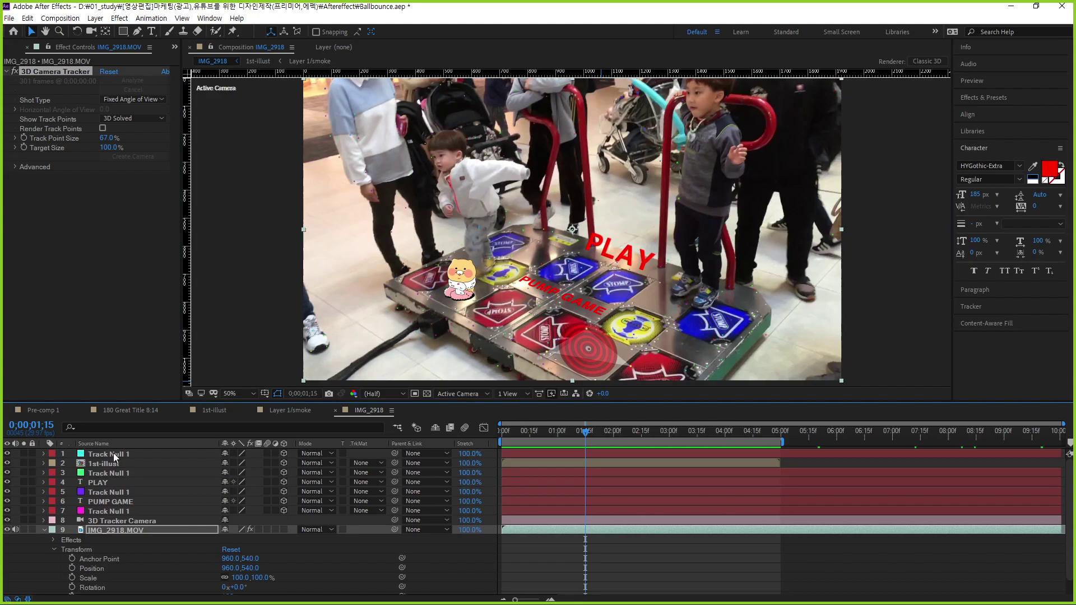
{"action": "left_click", "coordinate": [113, 454]}
{"action": "key", "text": "p"}
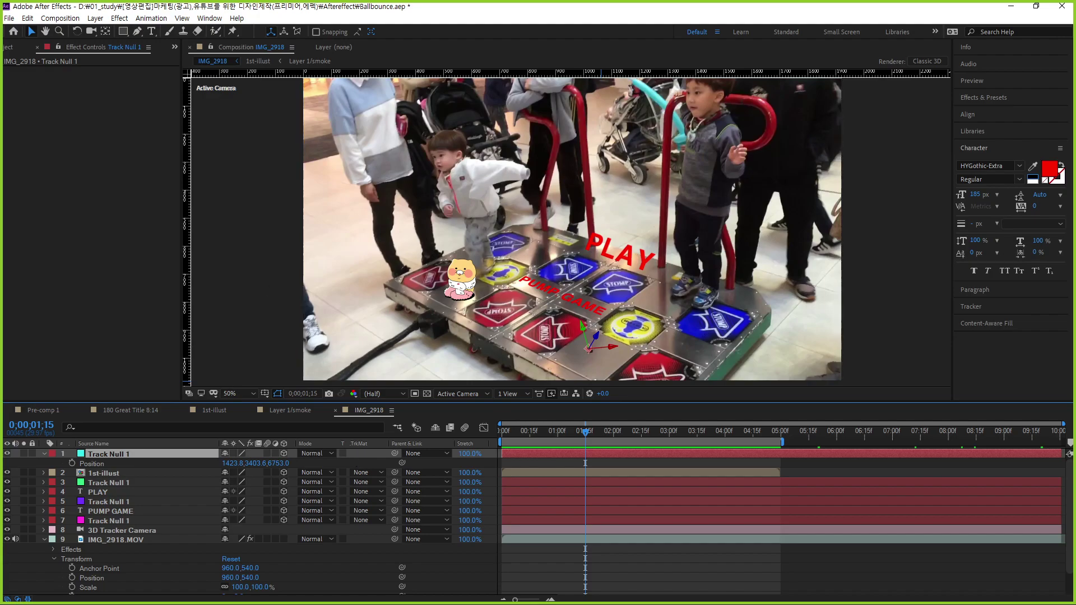
{"action": "left_click", "coordinate": [12, 49]}
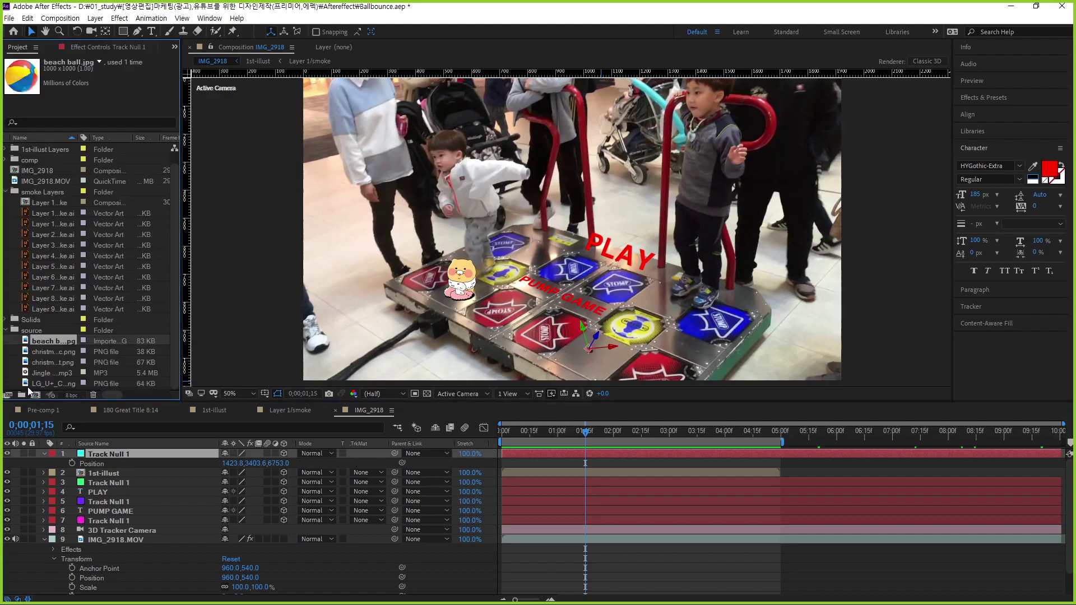
Add the LG U+ logo to the composition, scaled to 91% as a 3D layer
{"action": "left_click", "coordinate": [51, 384]}
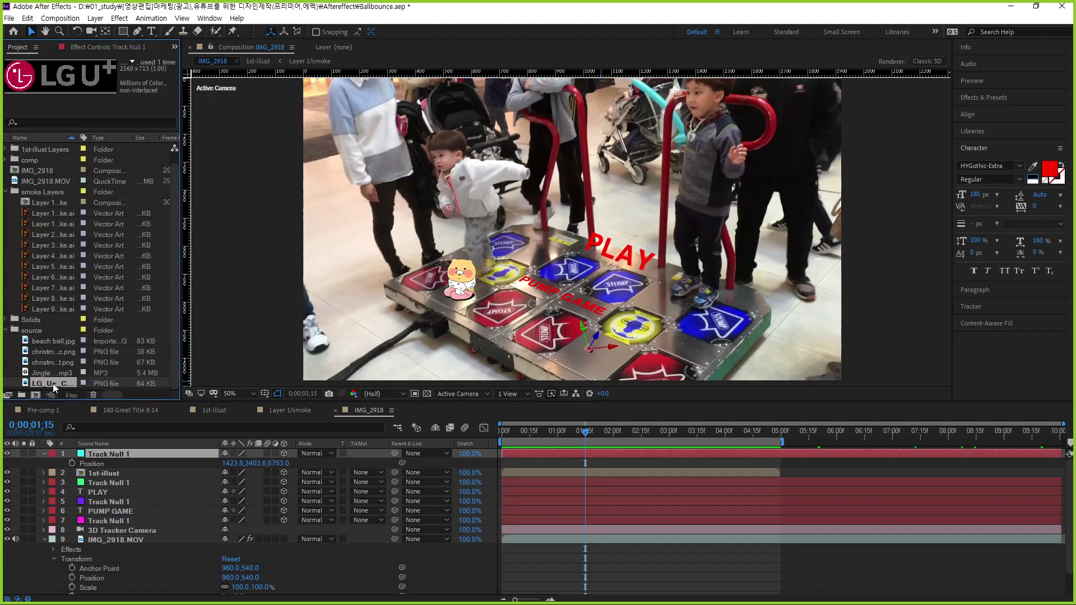
{"action": "left_click_drag", "start_coordinate": [53, 383], "coordinate": [608, 252]}
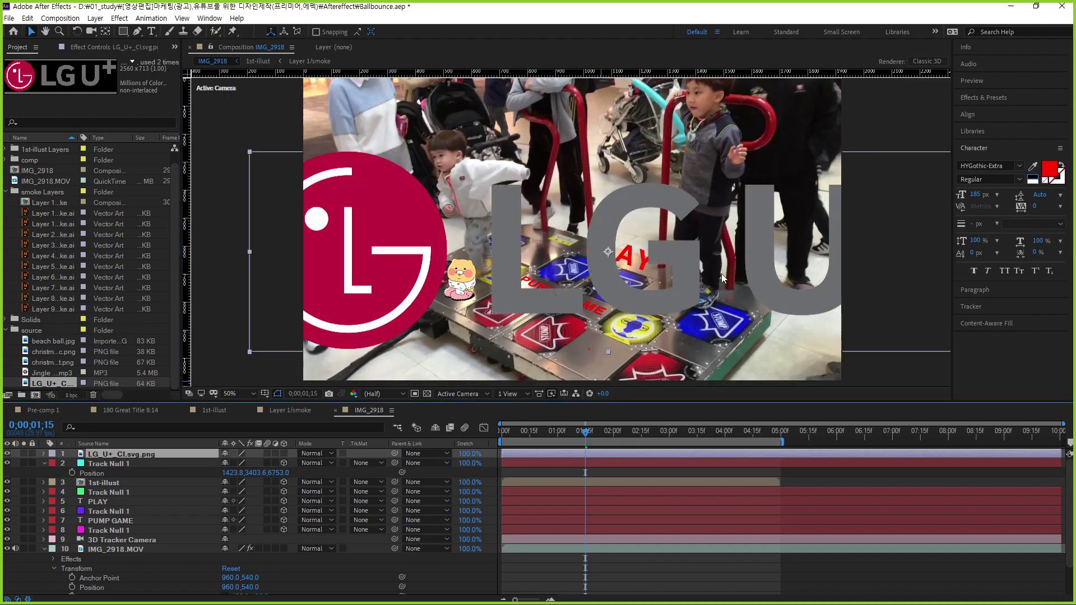
{"action": "key", "text": "s"}
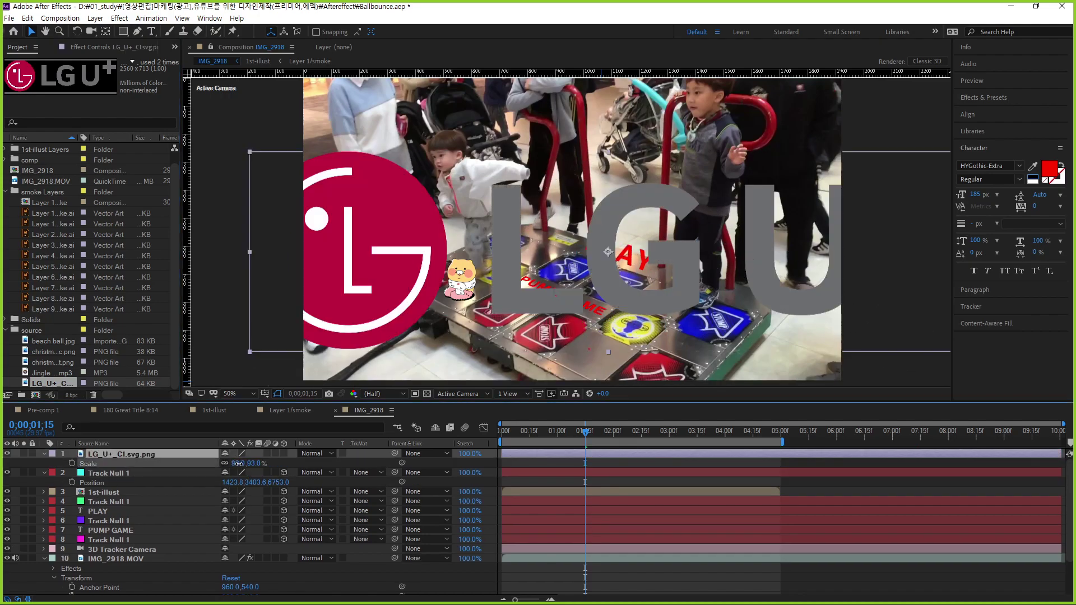
{"action": "left_click_drag", "start_coordinate": [240, 463], "coordinate": [80, 453]}
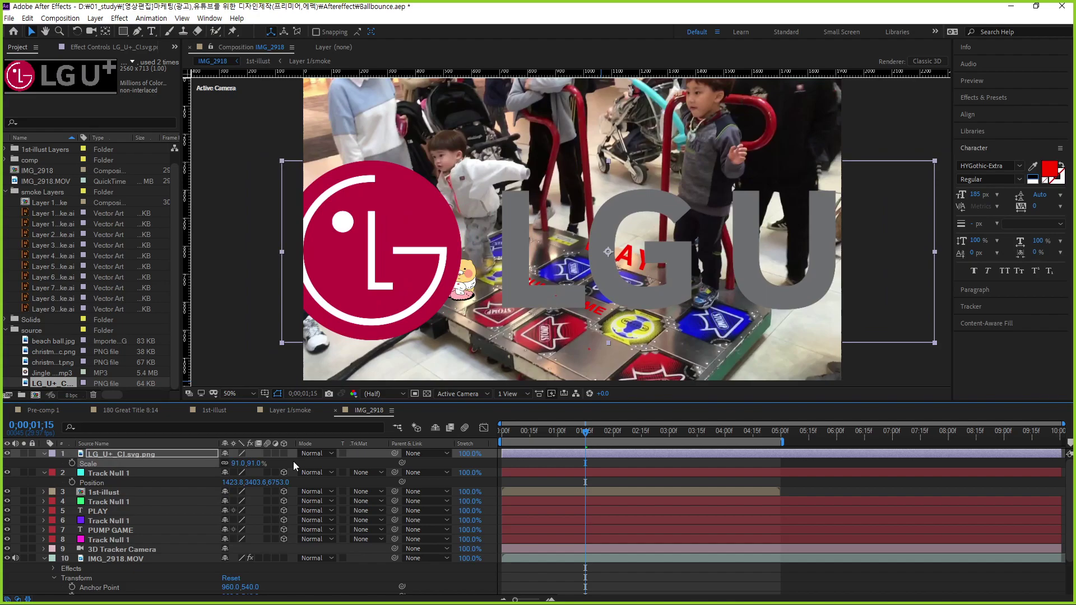
{"action": "left_click", "coordinate": [284, 454]}
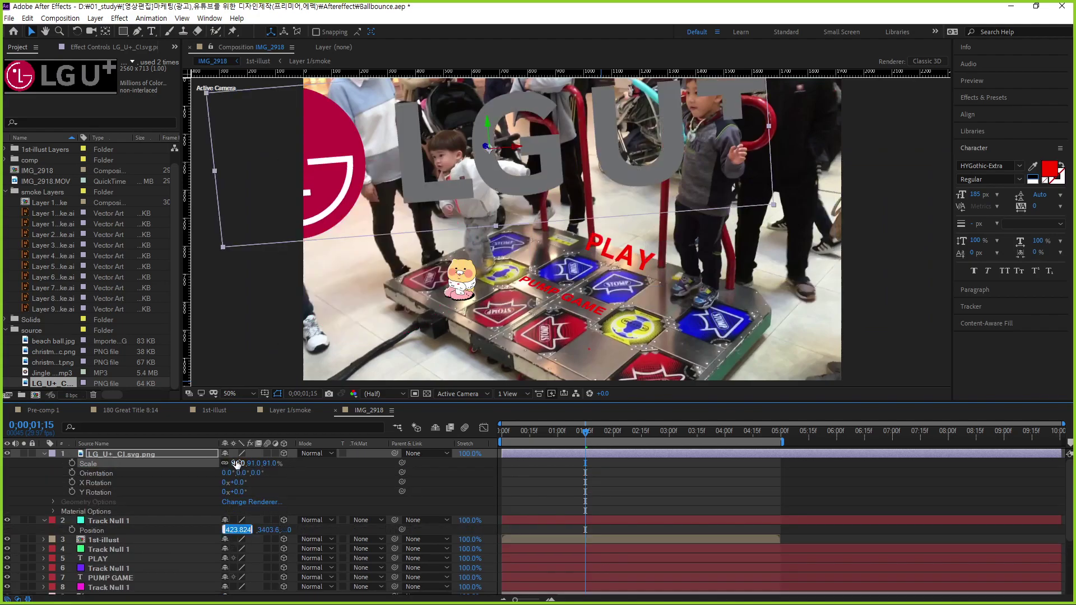
Enter Track Null 1's coordinates into the logo's Position fields, typing 3.0153
{"action": "left_click", "coordinate": [124, 453]}
{"action": "key", "text": "p"}
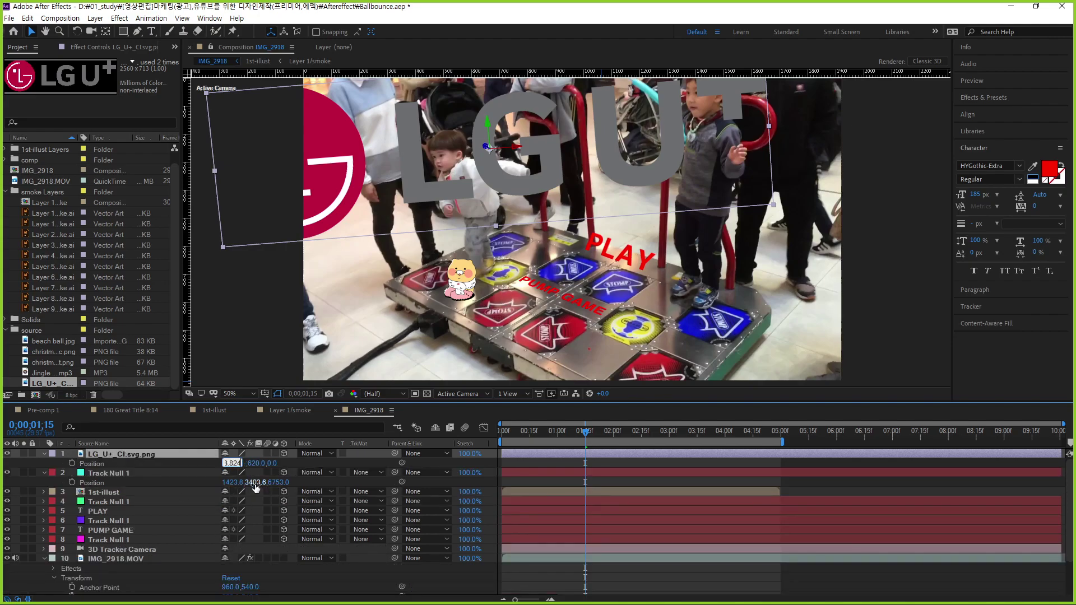
{"action": "left_click", "coordinate": [254, 482]}
{"action": "type", "text": "1423.8"}
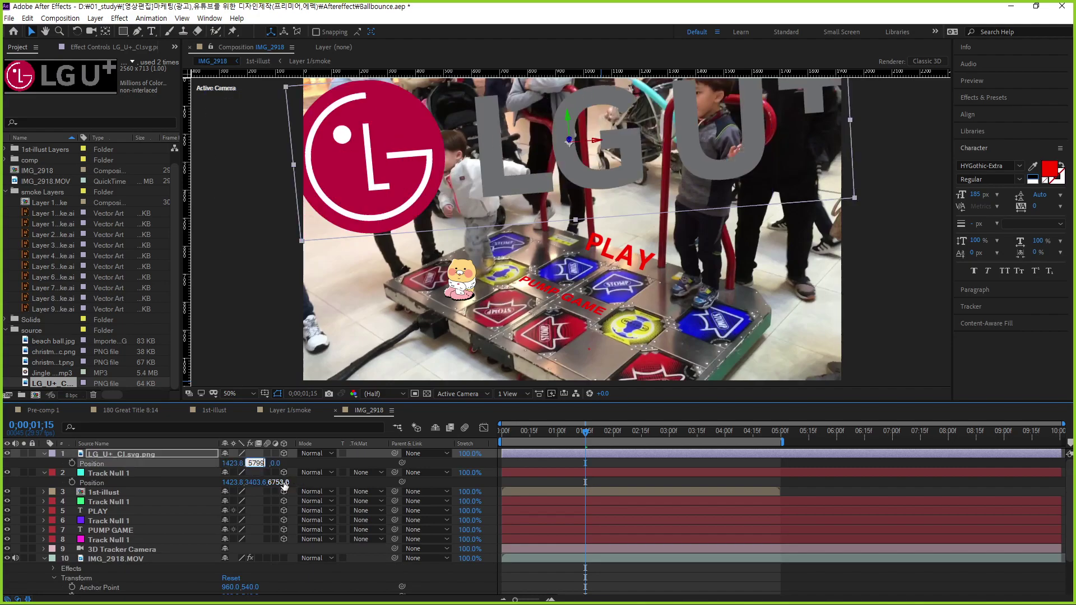
{"action": "type", "text": "3.0153"}
{"action": "key", "text": "Return"}
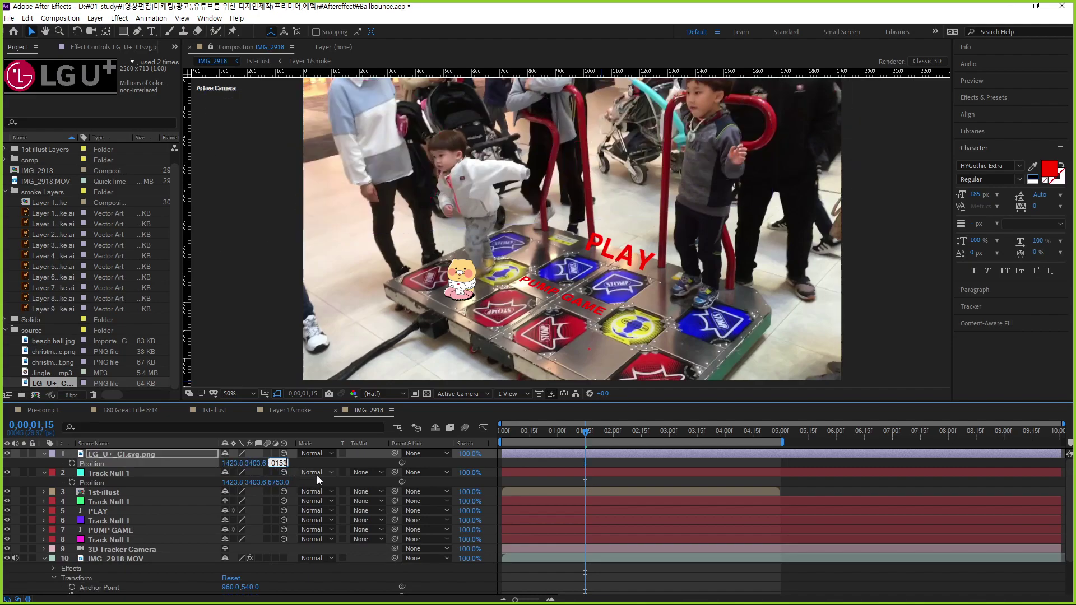
Commit the logo's 6753.0 depth, give it an initial Z turn, and shrink it
{"action": "key", "text": "Return"}
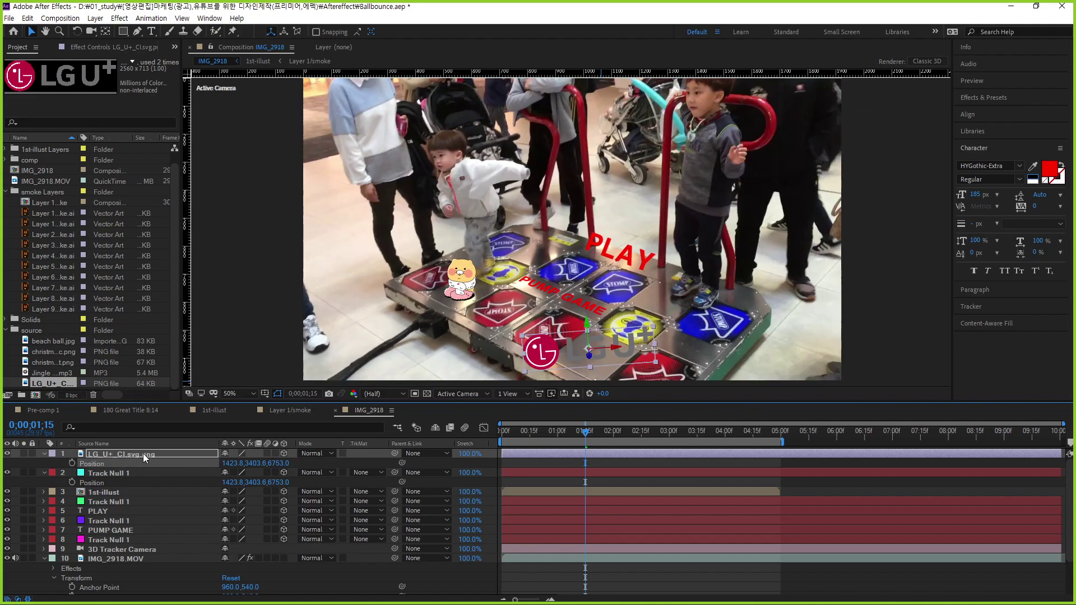
{"action": "key", "text": "Return"}
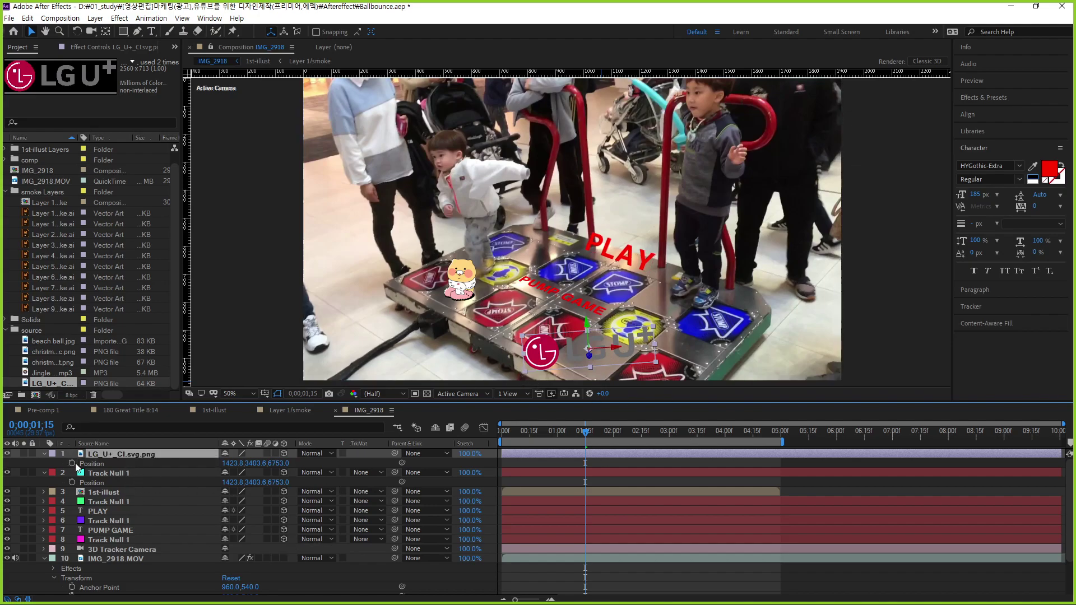
{"action": "key", "text": "r"}
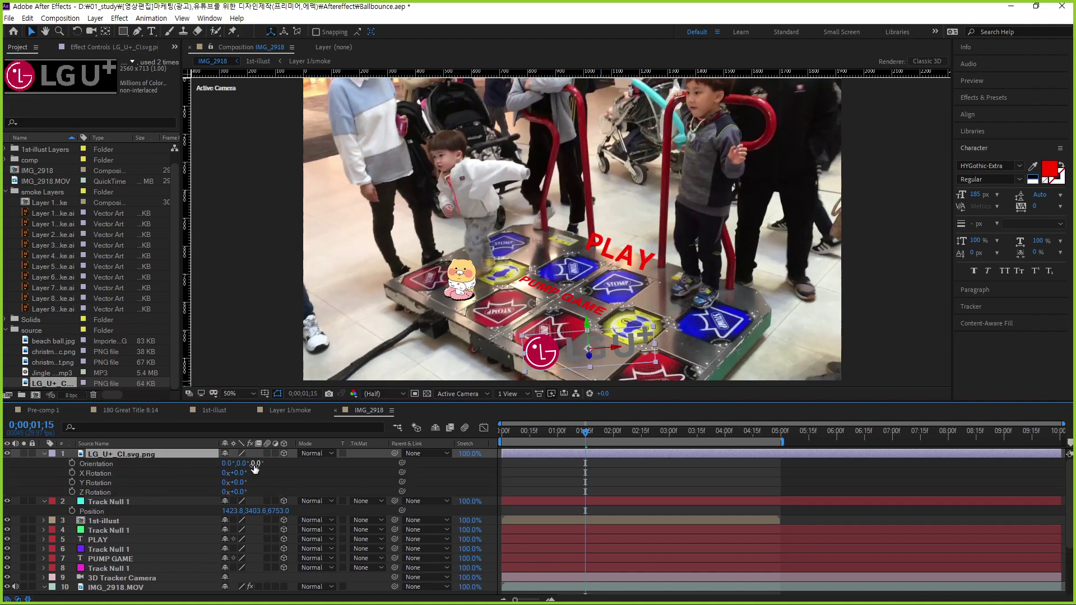
{"action": "left_click_drag", "start_coordinate": [259, 467], "coordinate": [273, 460]}
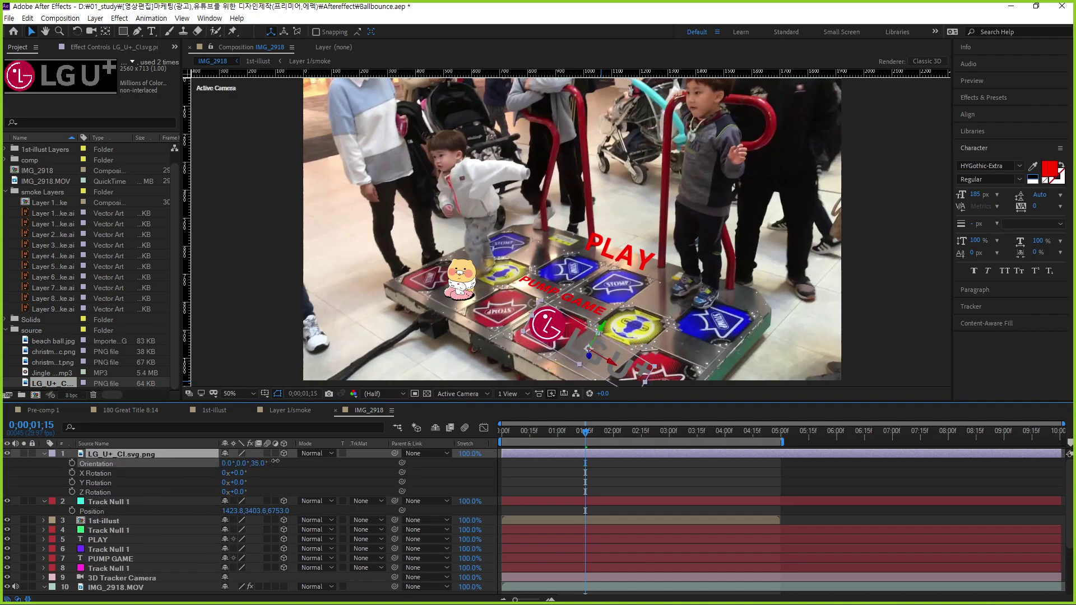
{"action": "left_click", "coordinate": [259, 463]}
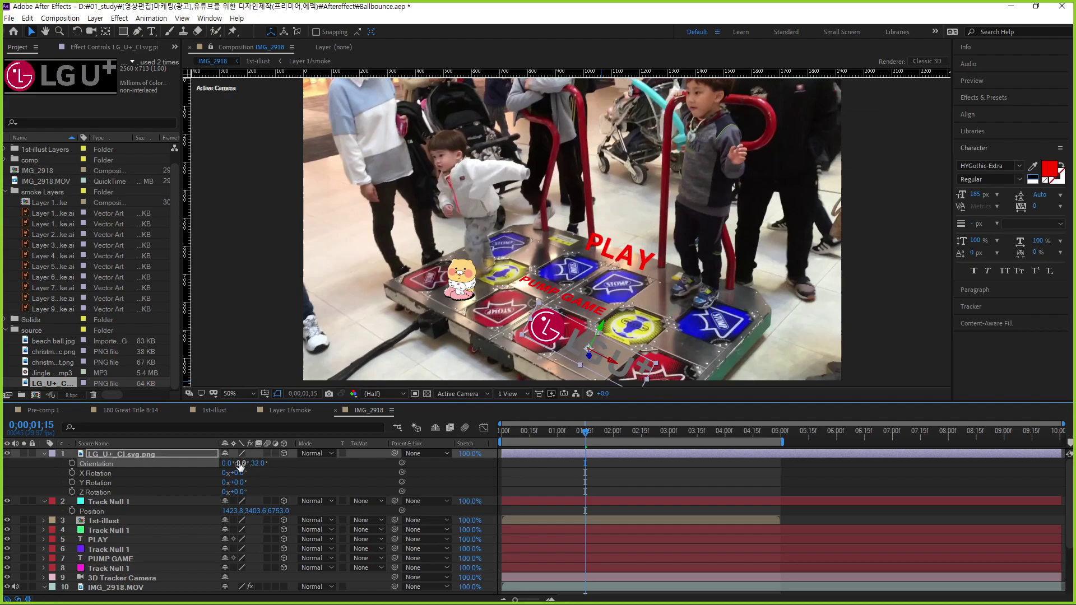
{"action": "key", "text": "s"}
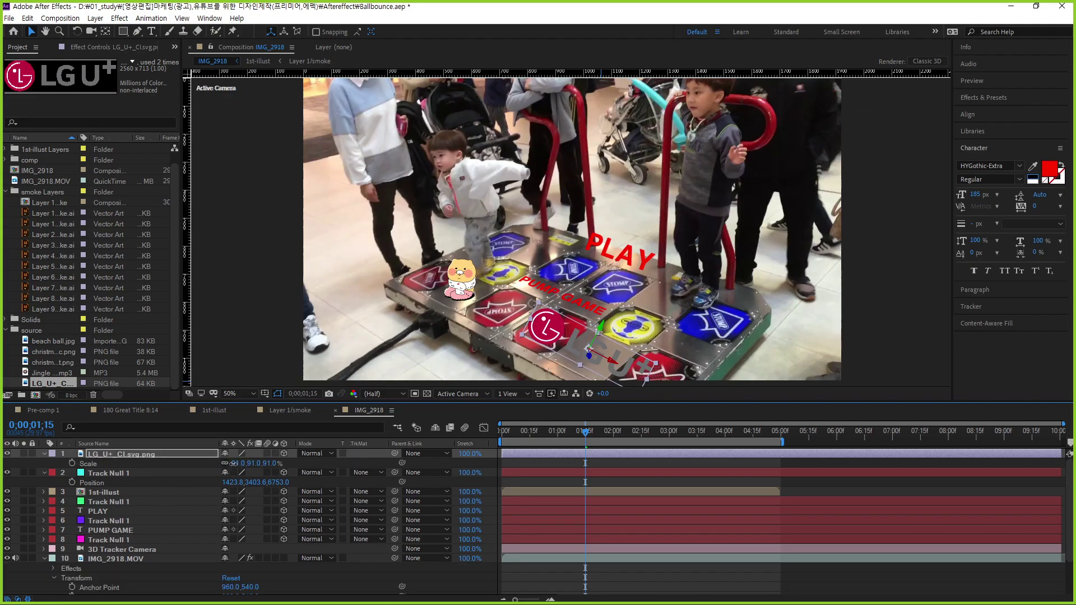
{"action": "left_click_drag", "start_coordinate": [234, 463], "coordinate": [231, 475]}
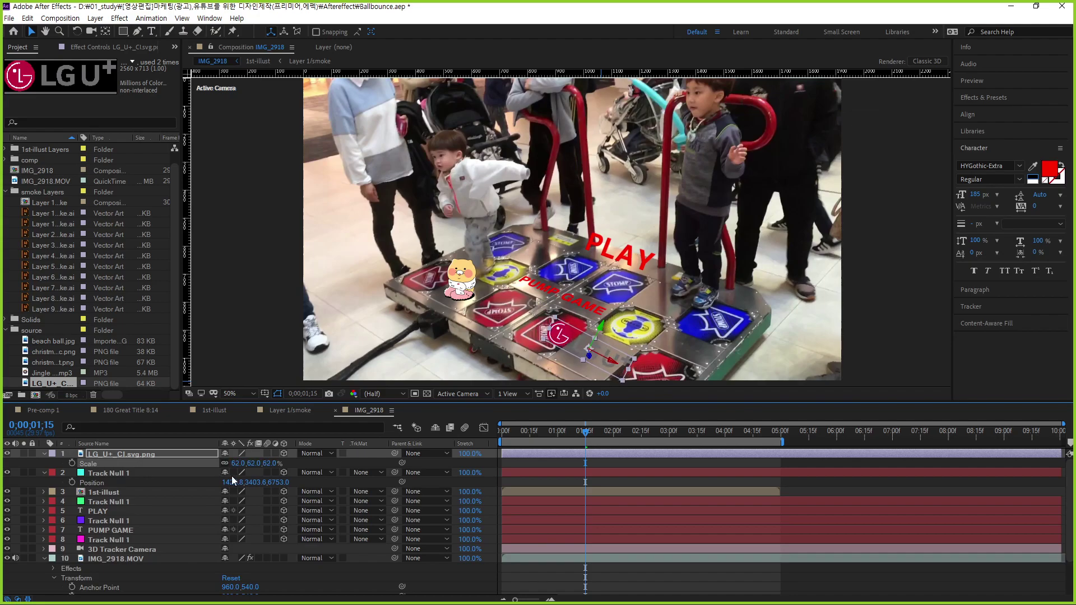
Orient the logo to about 288°, 356°, 40° so it lies flat, then collapse the layers
{"action": "key", "text": "r"}
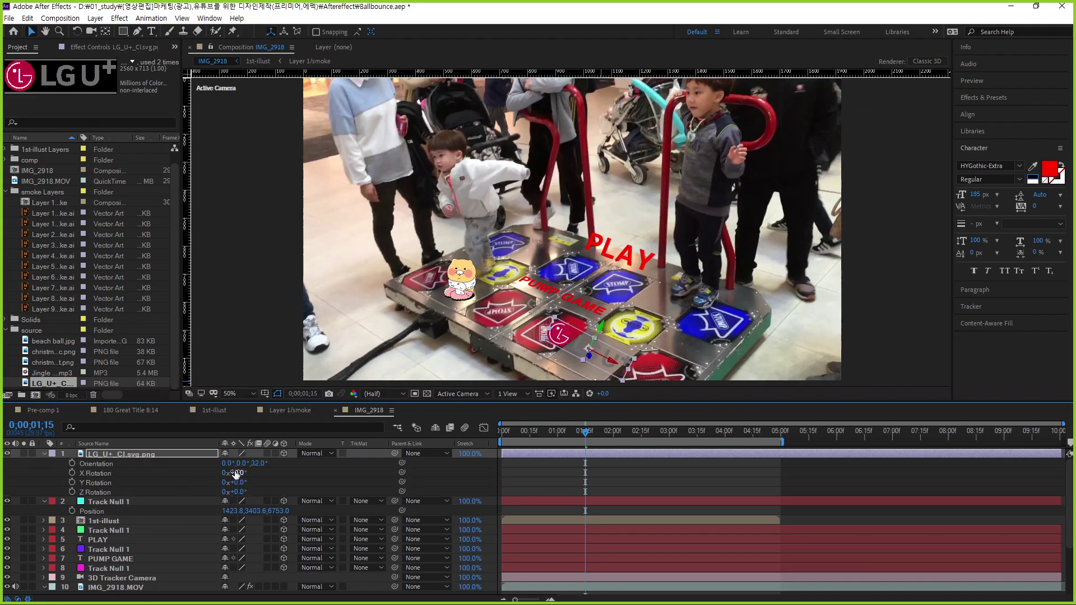
{"action": "left_click_drag", "start_coordinate": [227, 463], "coordinate": [195, 474]}
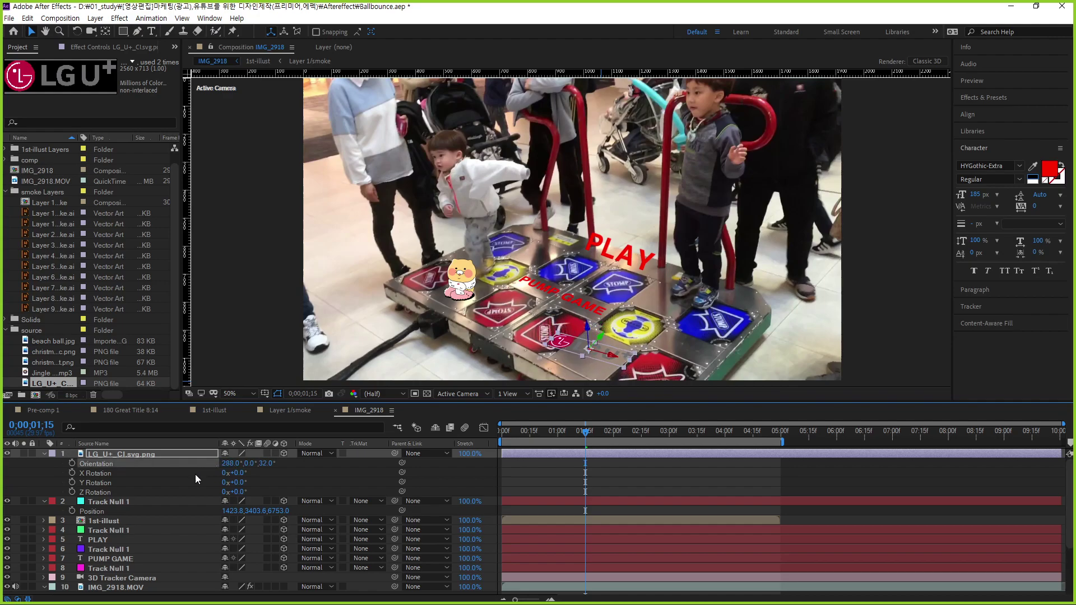
{"action": "left_click_drag", "start_coordinate": [262, 464], "coordinate": [265, 464]}
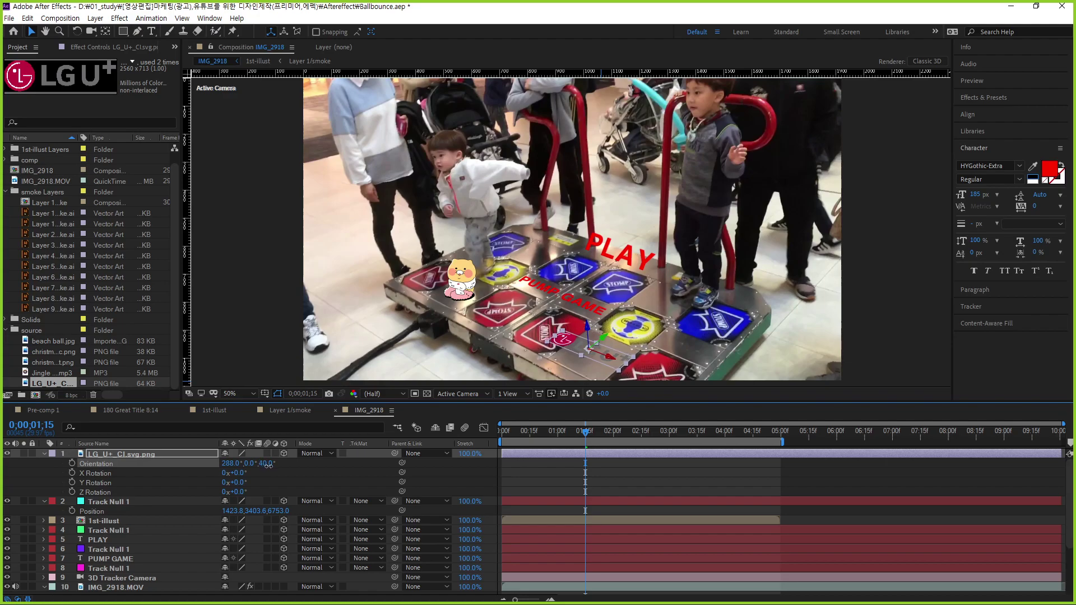
{"action": "left_click_drag", "start_coordinate": [247, 463], "coordinate": [242, 464]}
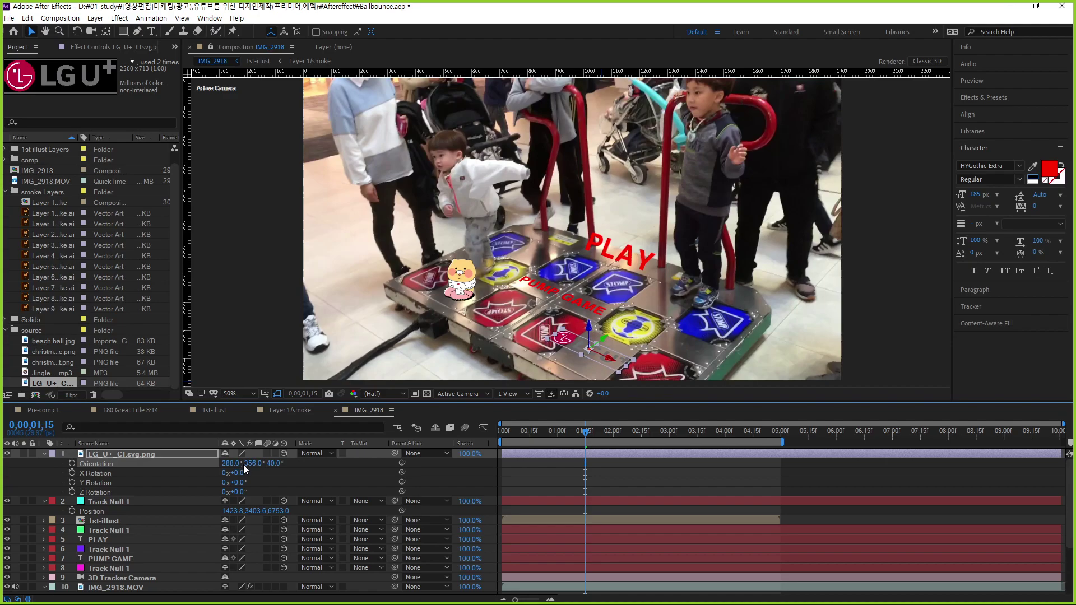
{"action": "left_click", "coordinate": [620, 367]}
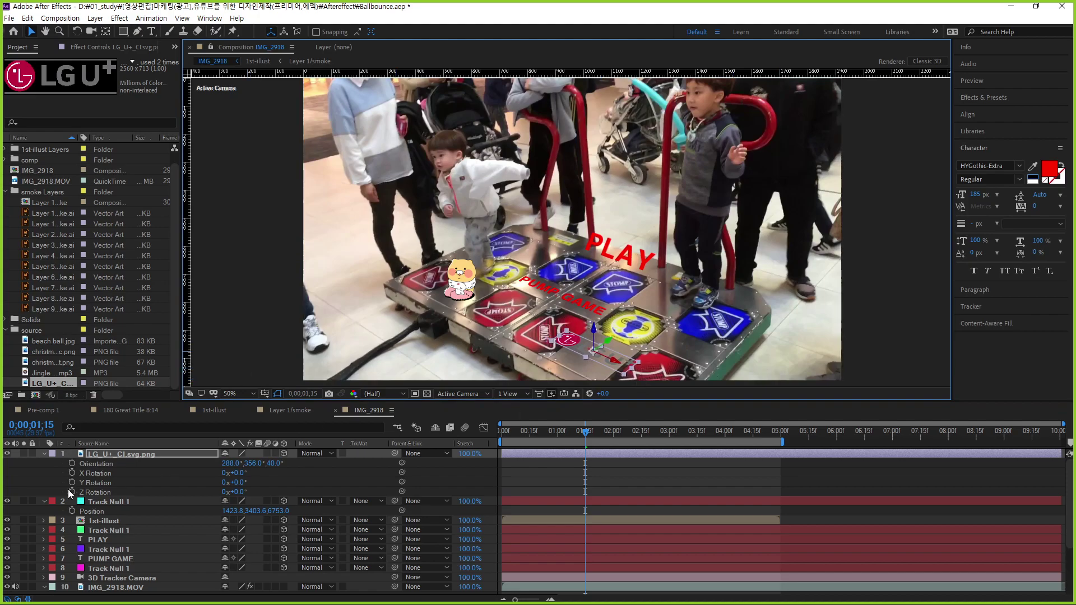
{"action": "left_click", "coordinate": [45, 454]}
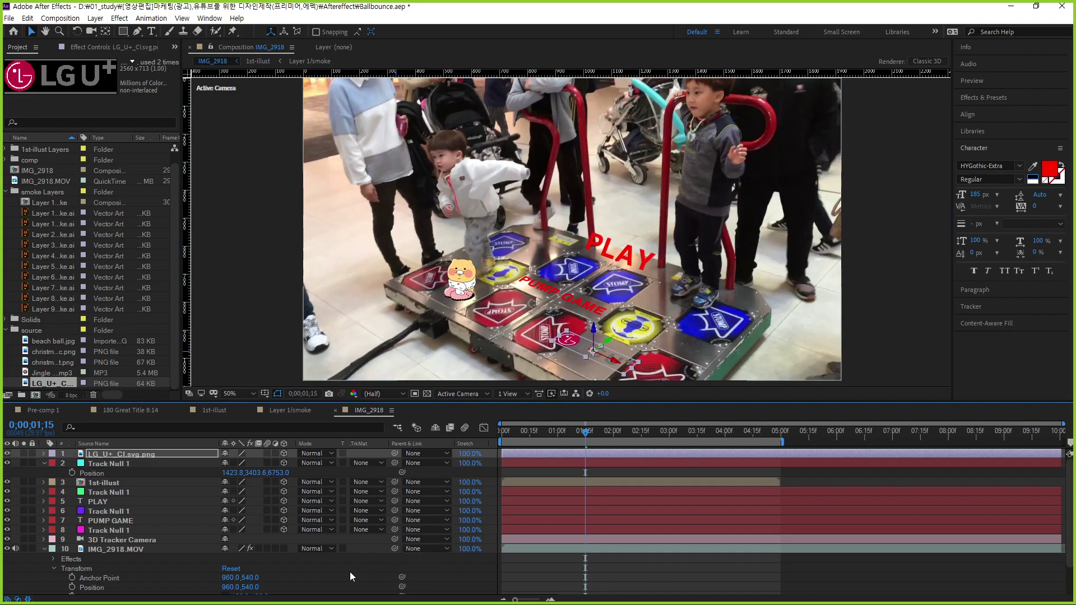
{"action": "left_click", "coordinate": [44, 549]}
{"action": "left_click", "coordinate": [312, 580]}
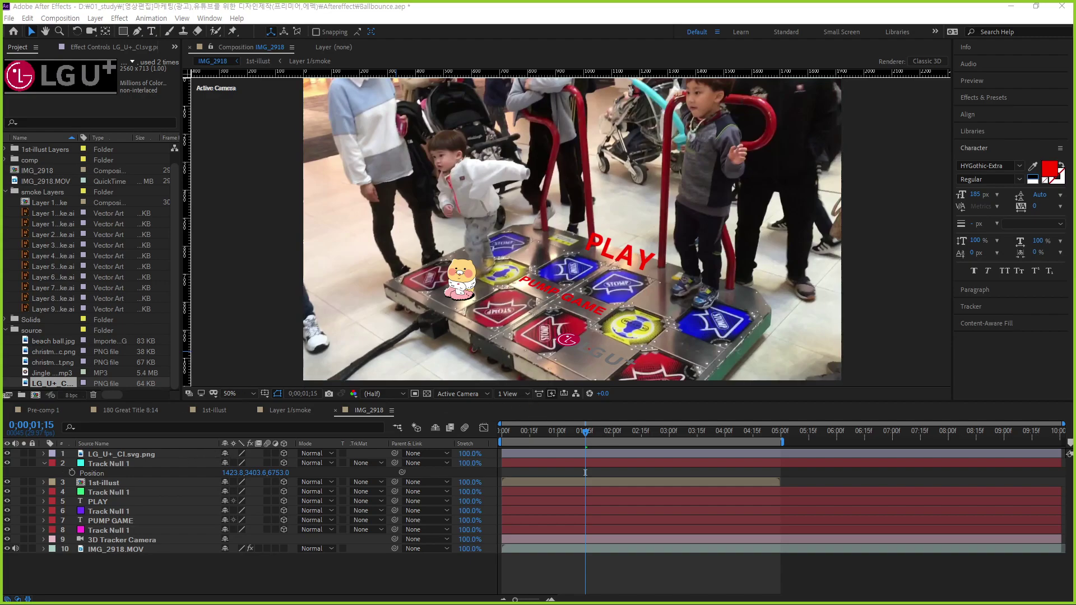
Preview the composite from the start and from about one second, then bring up the Tracker panel
{"action": "left_click_drag", "start_coordinate": [588, 433], "coordinate": [518, 438]}
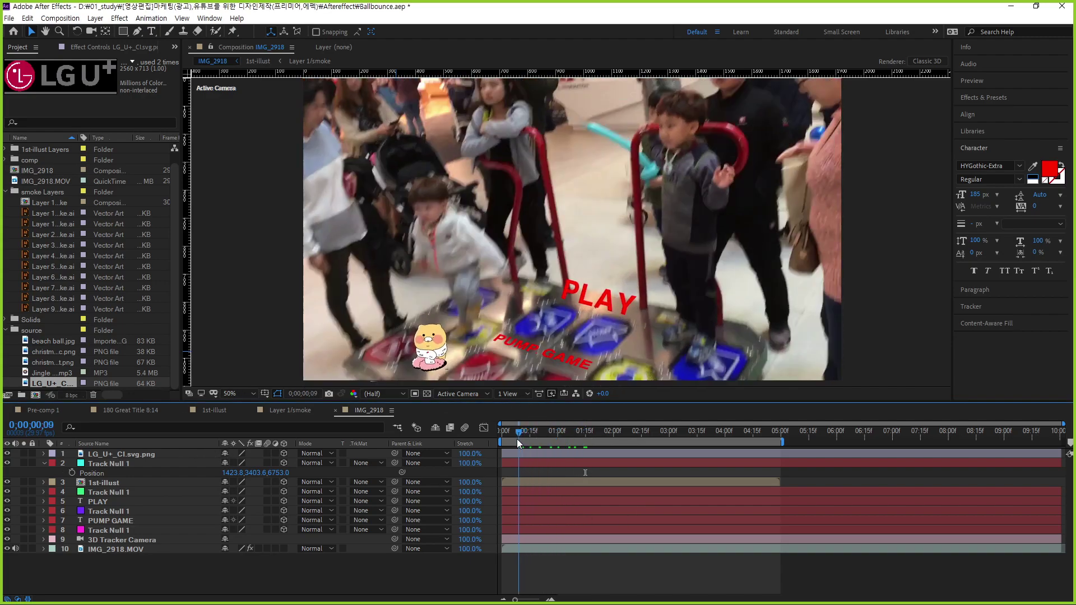
{"action": "left_click", "coordinate": [930, 247]}
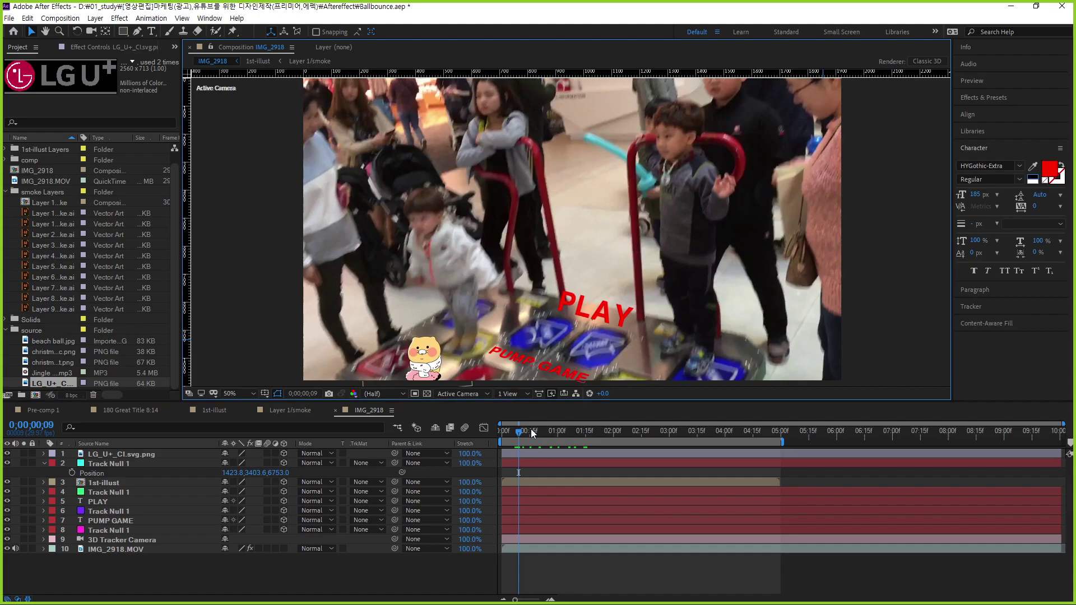
{"action": "key", "text": "space"}
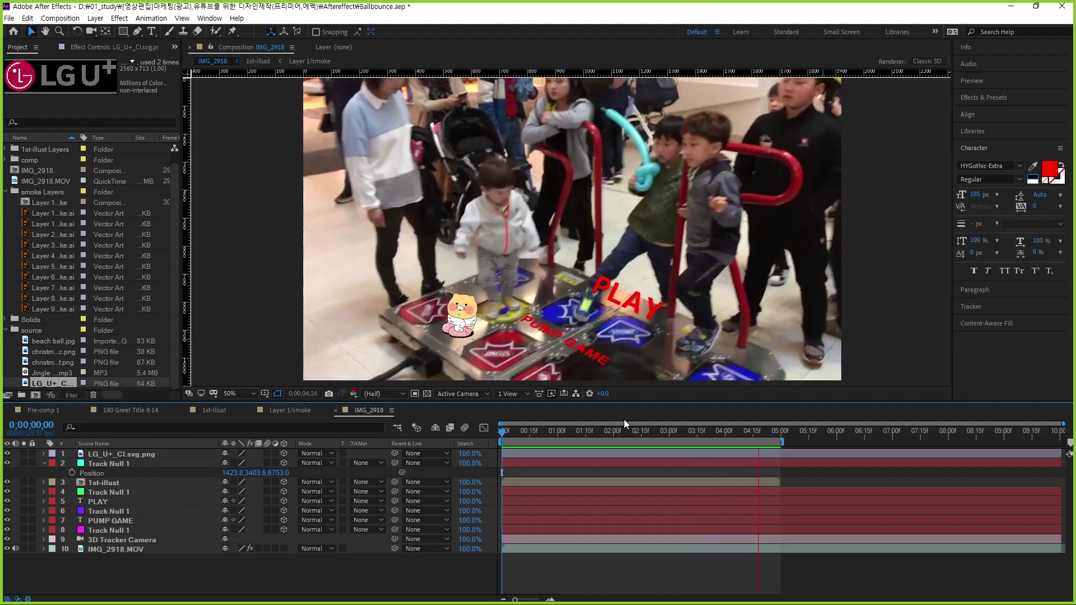
{"action": "left_click_drag", "start_coordinate": [616, 434], "coordinate": [574, 442]}
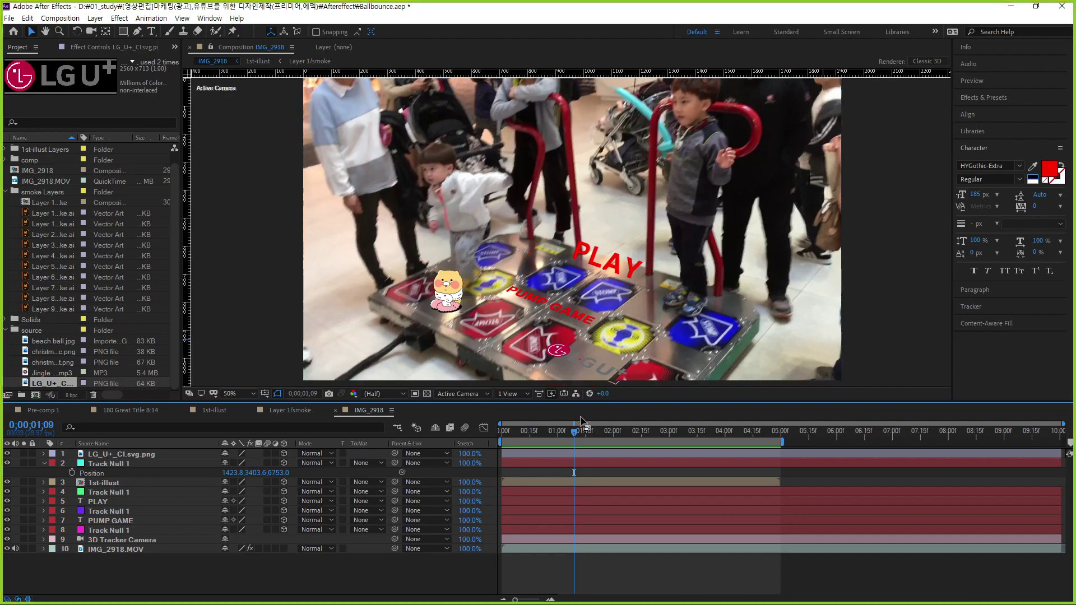
{"action": "key", "text": "space"}
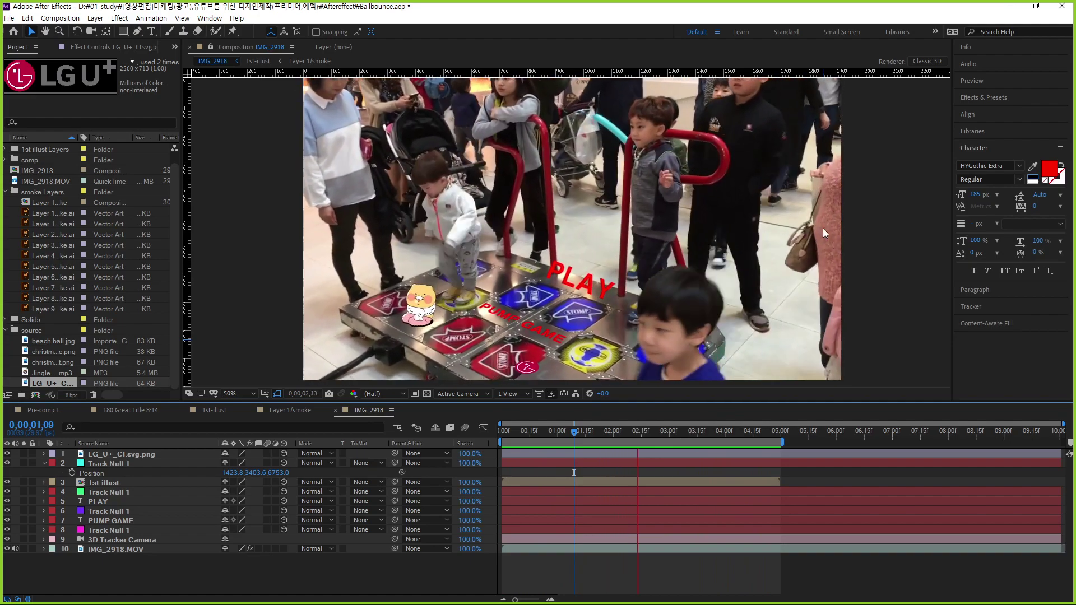
{"action": "left_click", "coordinate": [980, 306]}
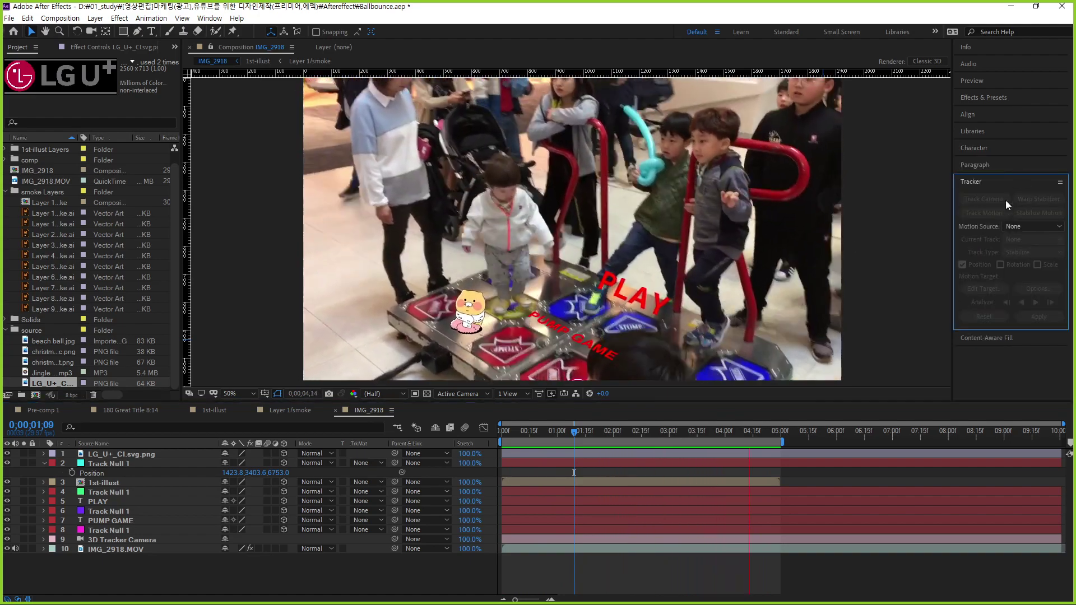